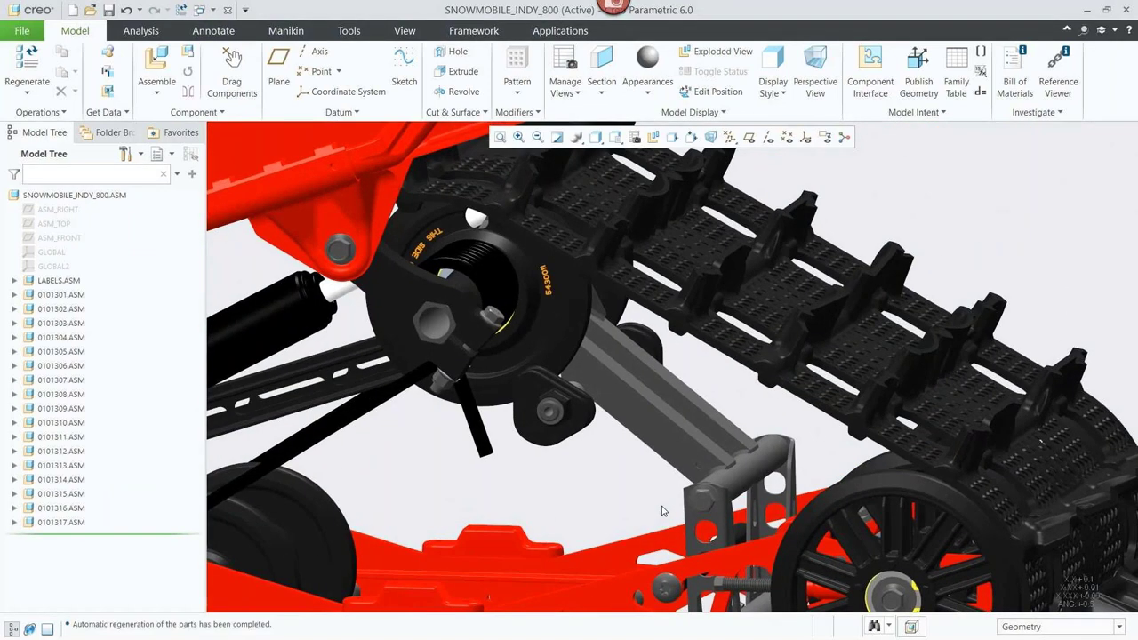
Open SWING_ARM.ASM in its own window by picking it from the selected part's parents
left_click(682, 452)
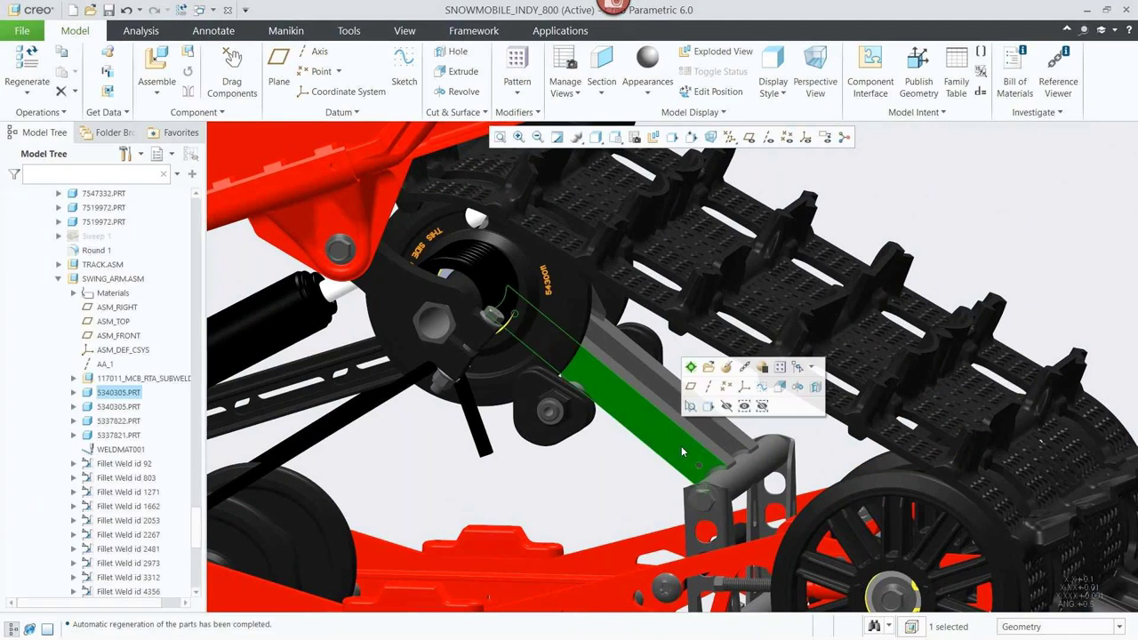
left_click(812, 373)
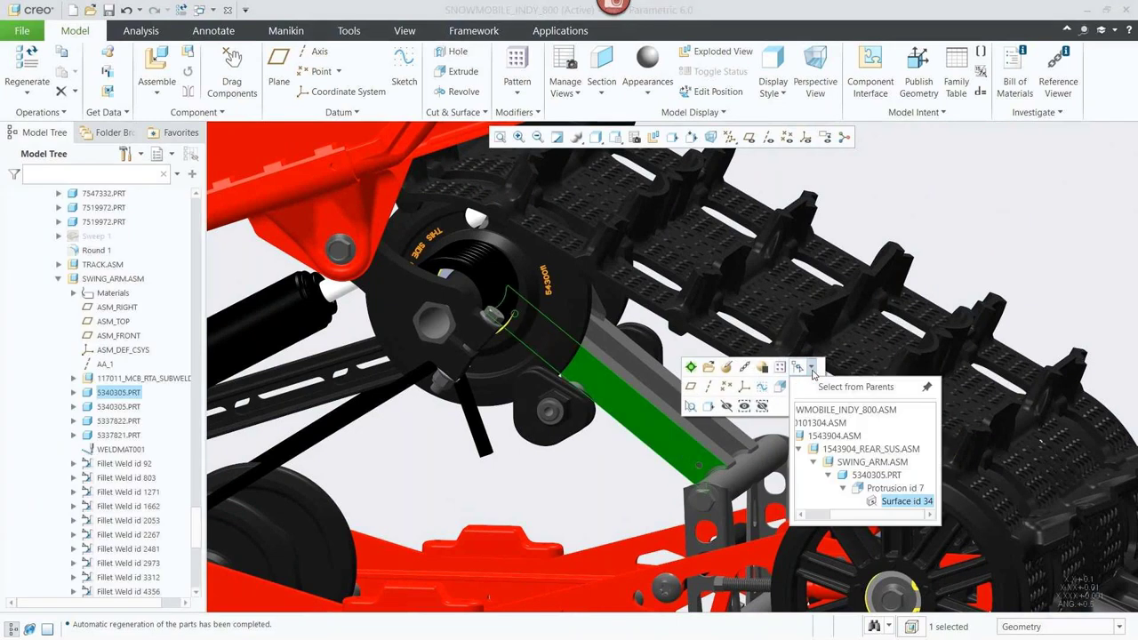
left_click(864, 462)
left_click(864, 462)
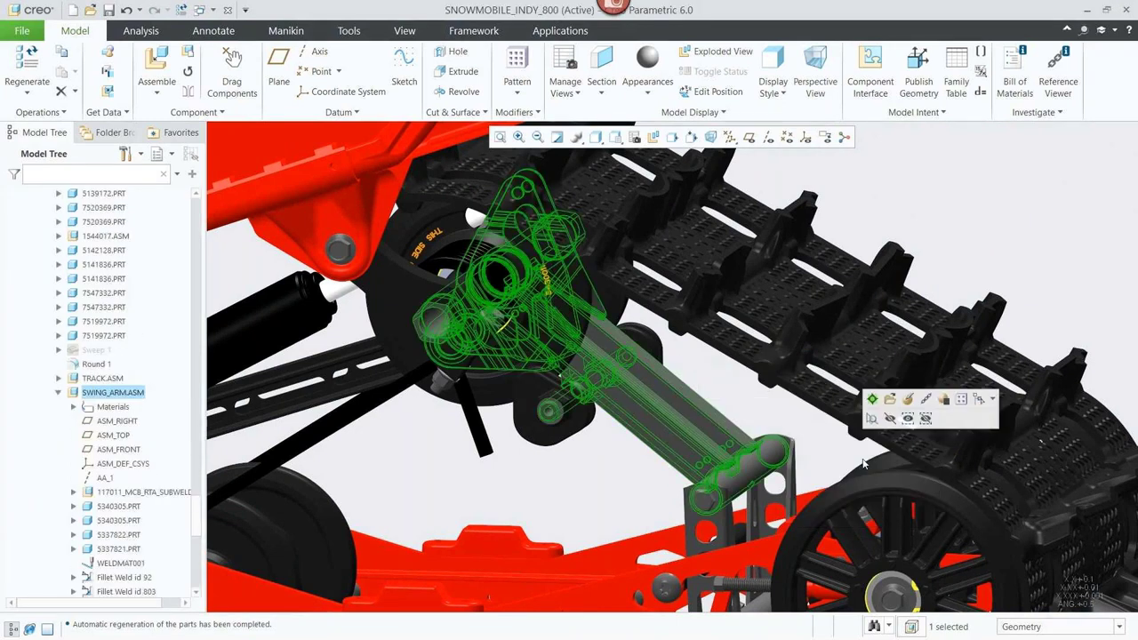
left_click(889, 400)
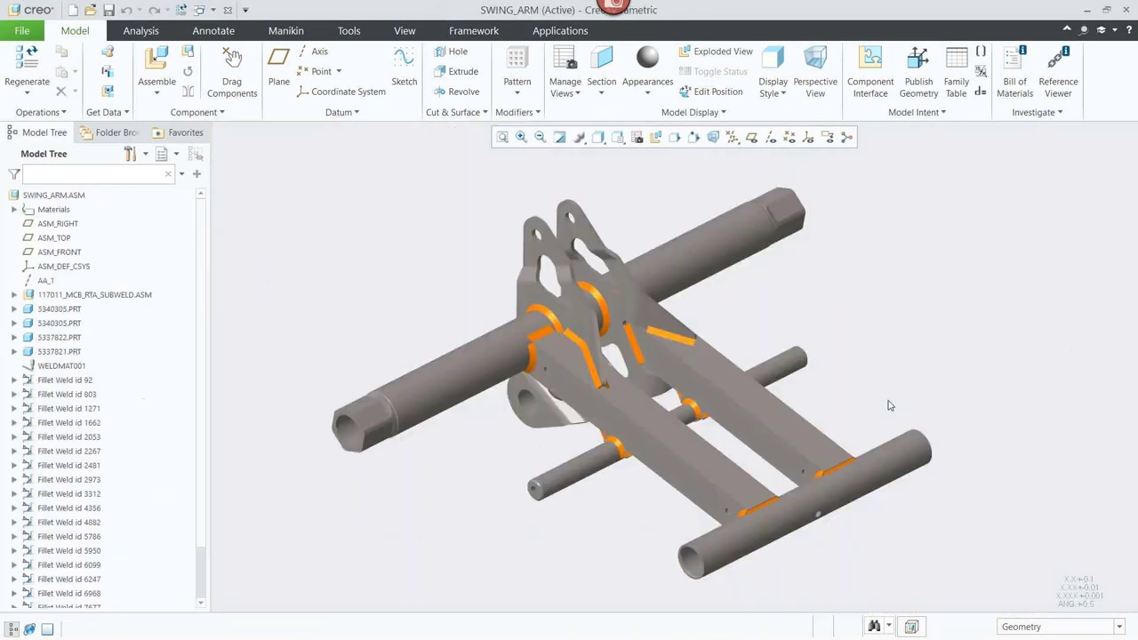
Show the swing arm Shading With Edges, inspect it, then close both assembly windows
left_click(598, 137)
left_click(614, 171)
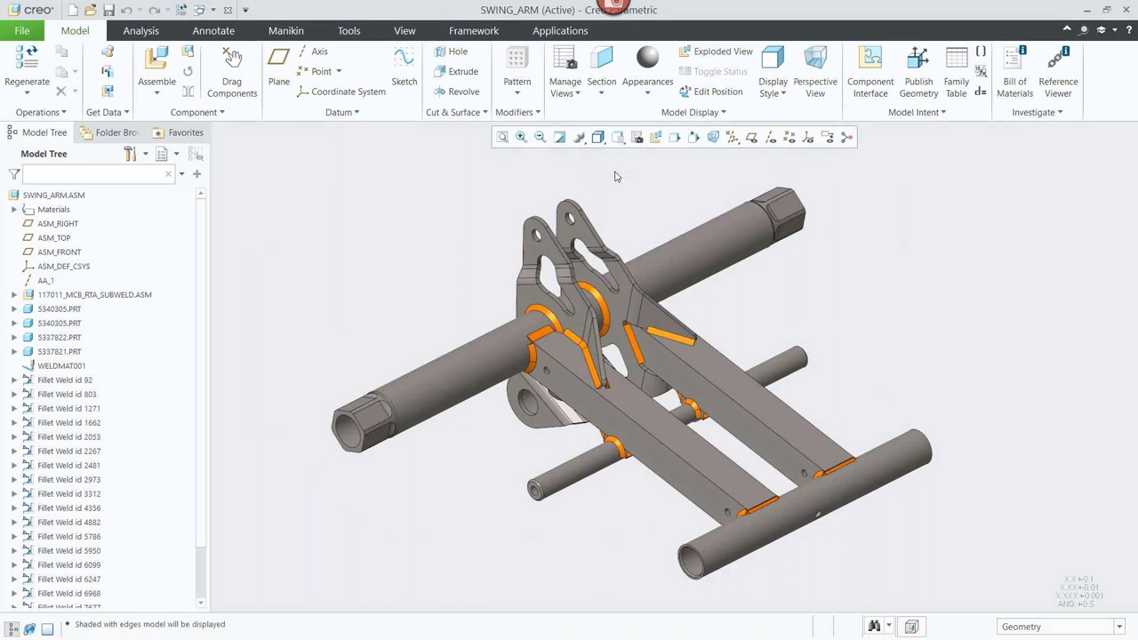
mouse_move(614, 326)
middle_mouse_down()
mouse_move(706, 285)
mouse_move(600, 286)
mouse_move(577, 298)
middle_mouse_up()
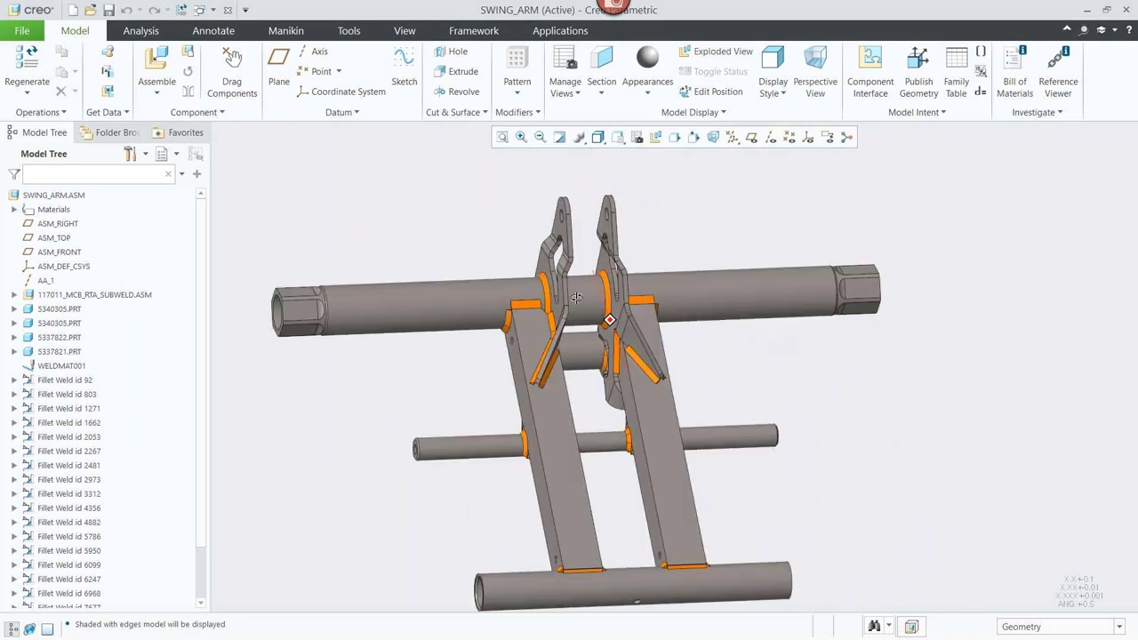
key("ctrl+d")
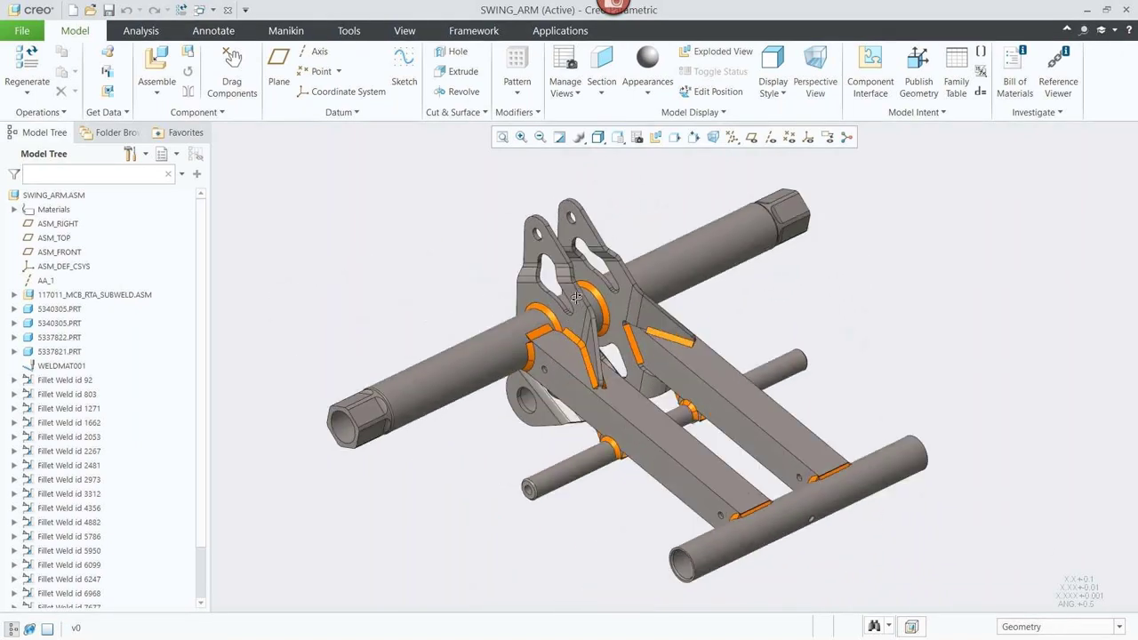
left_click(227, 11)
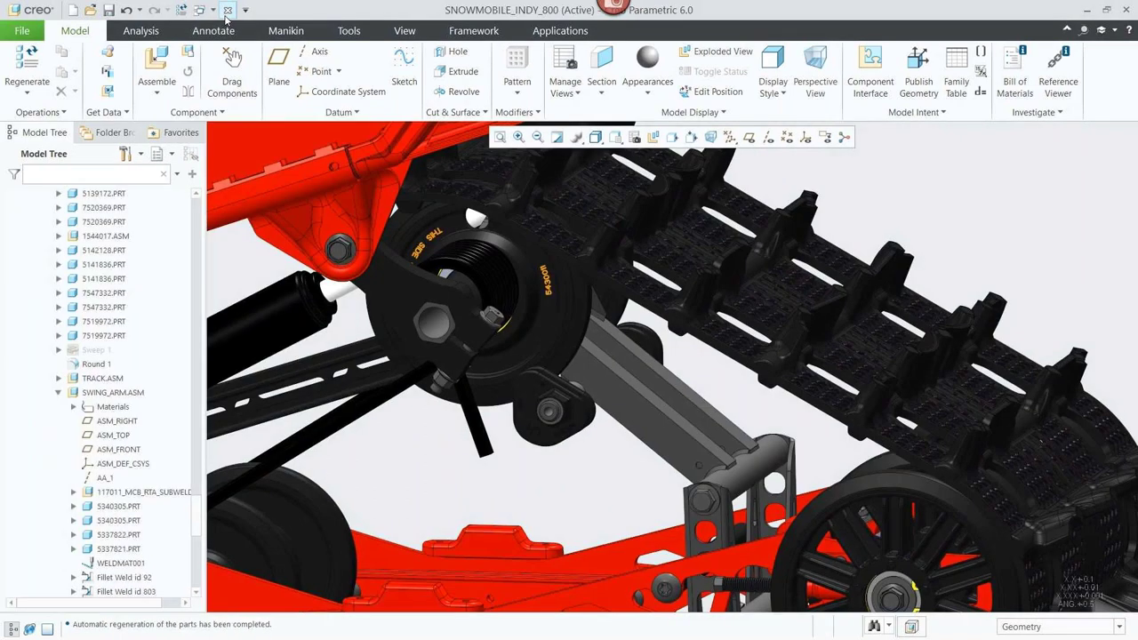
left_click(227, 10)
Erase undisplayed models from session and open primitive_lattice.prt, found by searching 'prim'
left_click(196, 66)
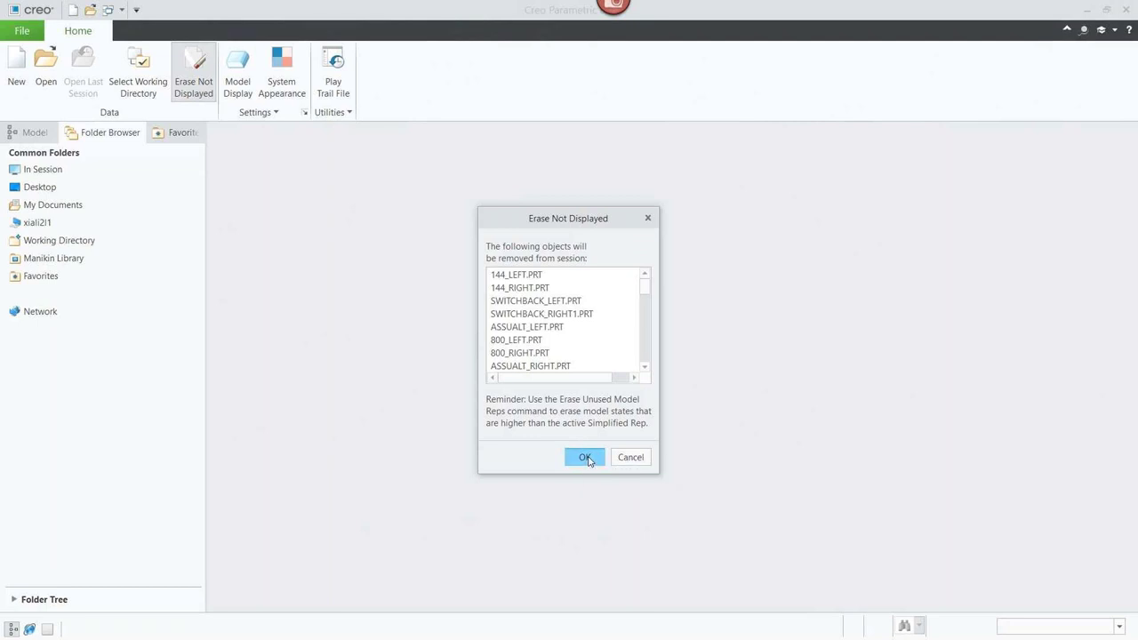
left_click(585, 458)
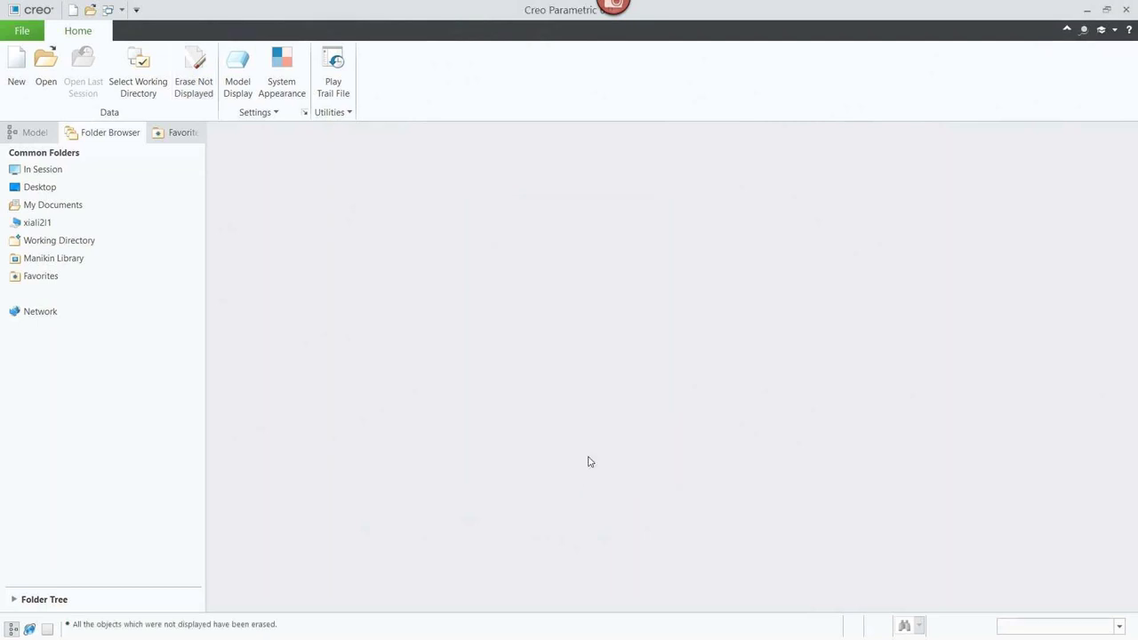
left_click(42, 71)
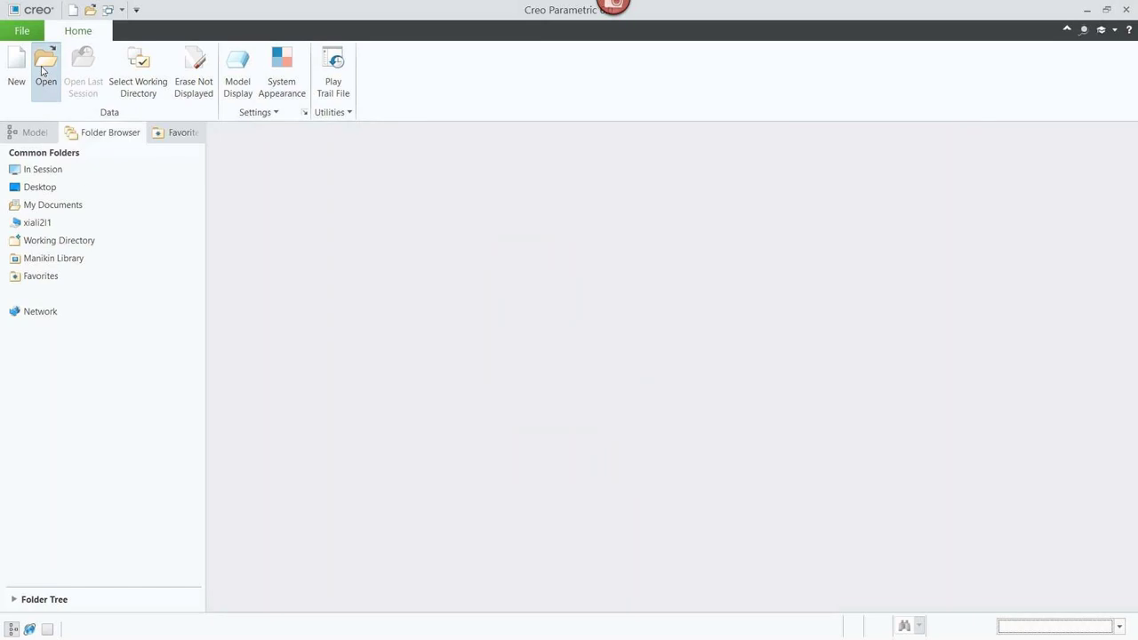
left_click(776, 192)
type("prim")
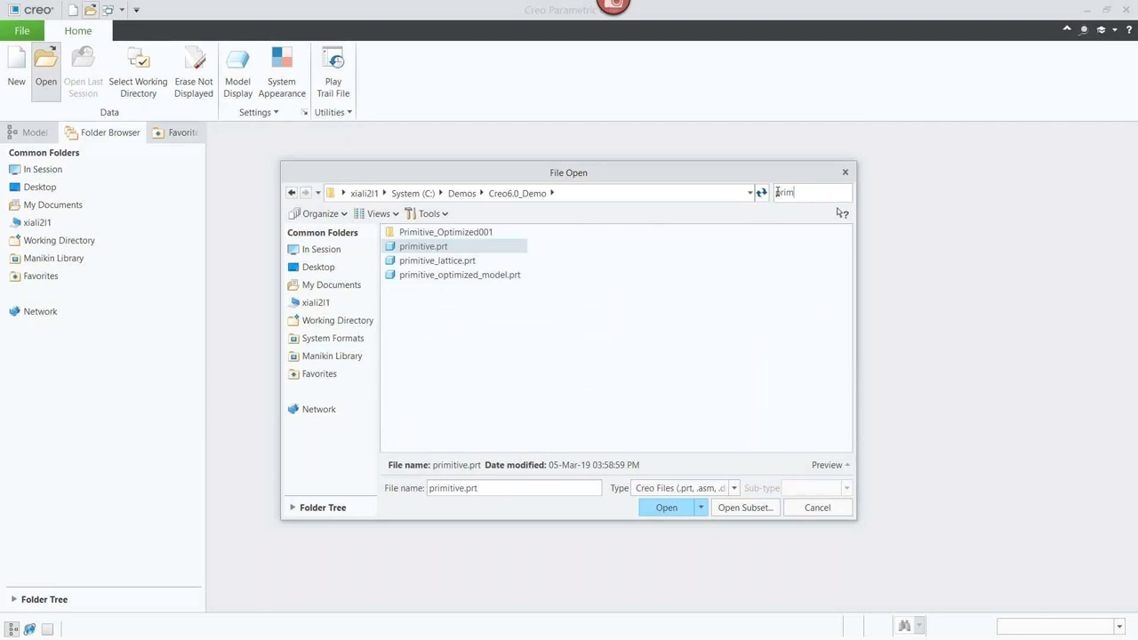
left_click(457, 262)
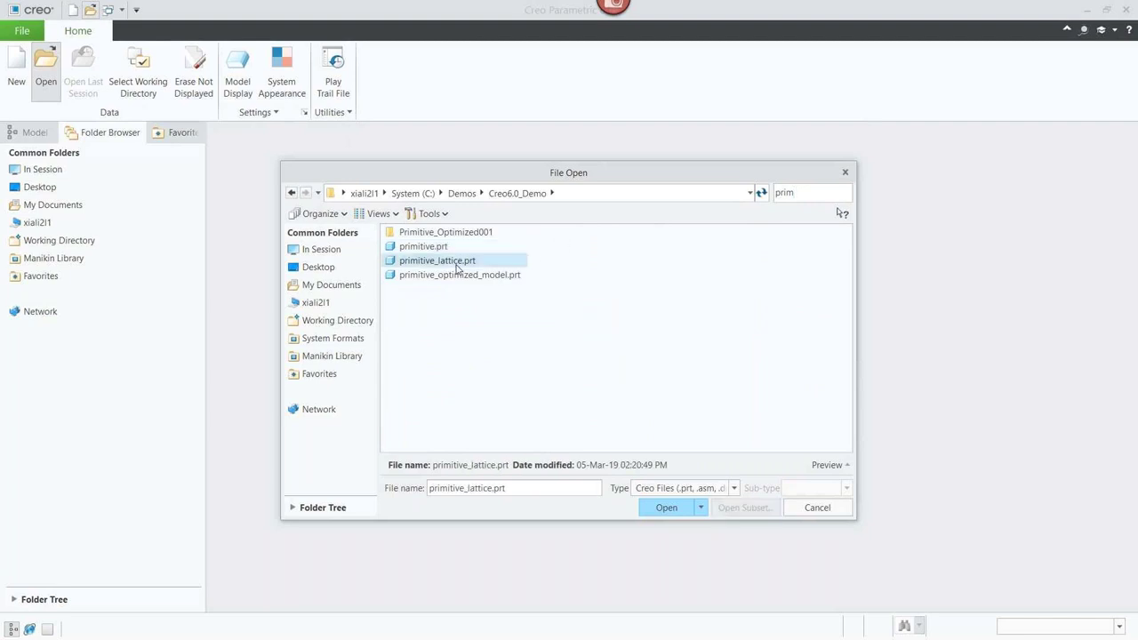
left_click(665, 508)
mouse_move(625, 378)
middle_mouse_down()
mouse_move(601, 382)
mouse_move(609, 420)
mouse_move(625, 396)
mouse_move(747, 330)
mouse_move(777, 341)
mouse_move(622, 376)
mouse_move(619, 411)
middle_mouse_up()
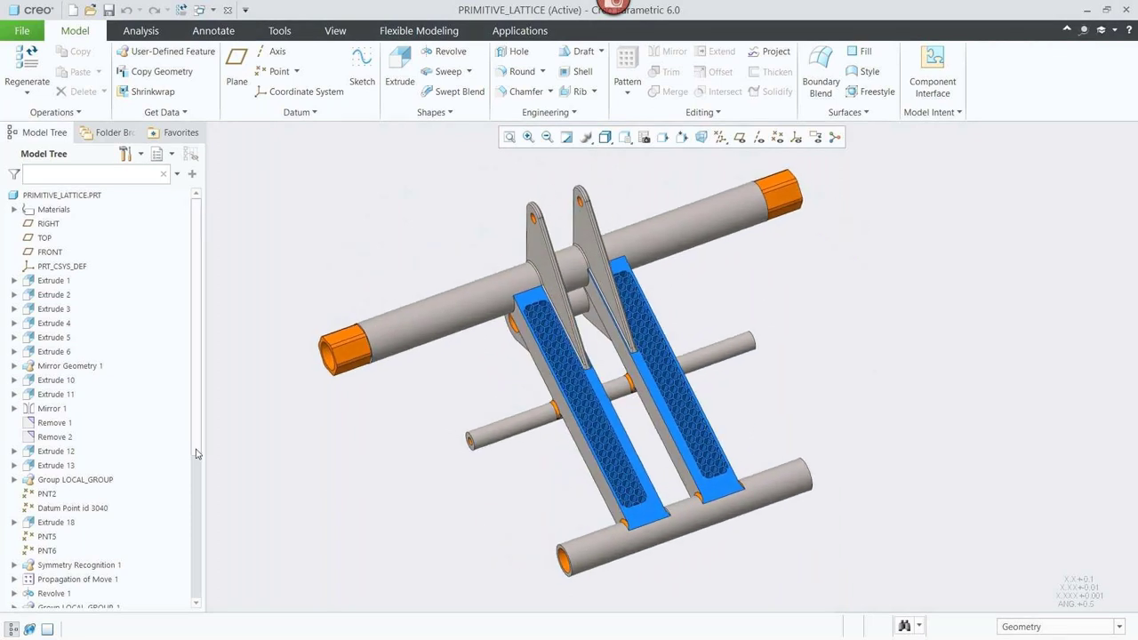
Edit the definition of Lattice 3 and set its lattice type to Formula Driven
left_click_drag(196, 452, 195, 617)
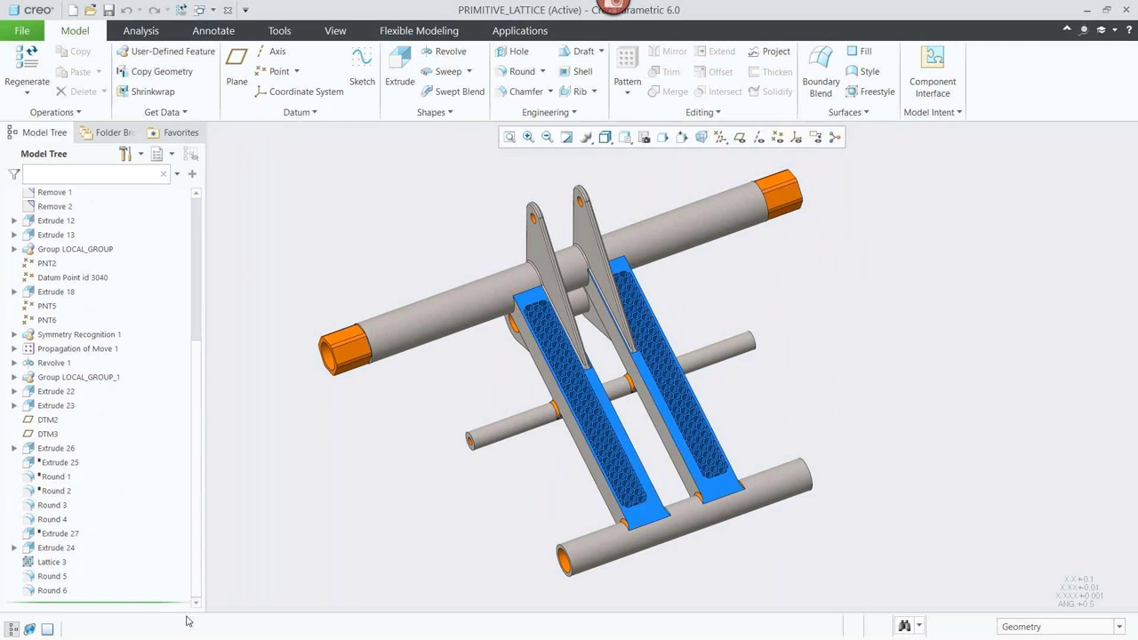
left_click(54, 562)
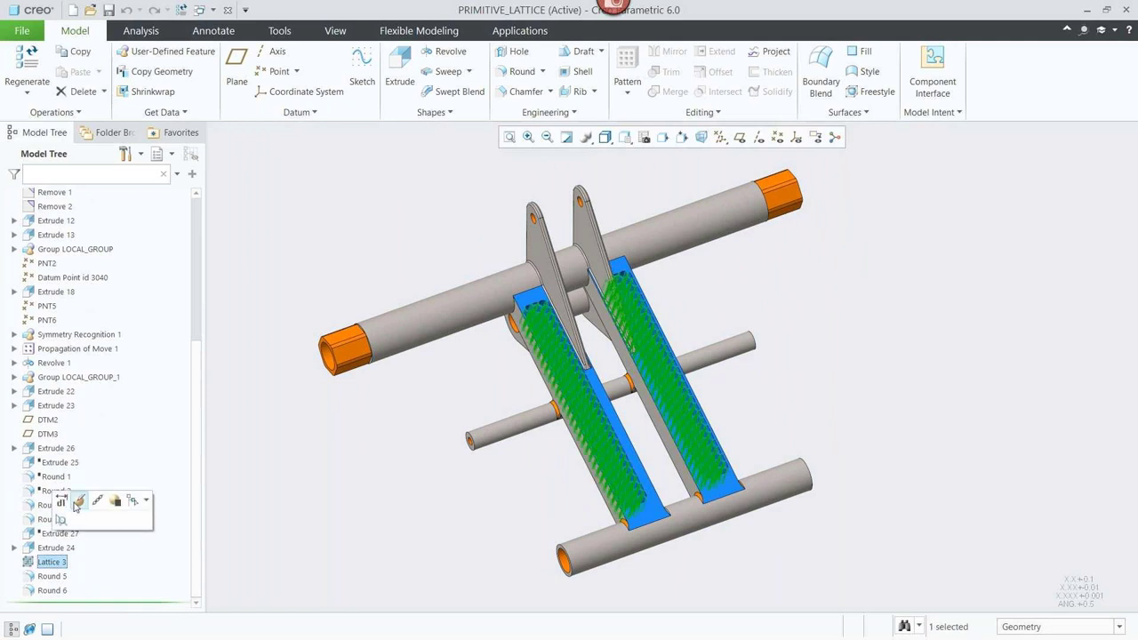
left_click(76, 507)
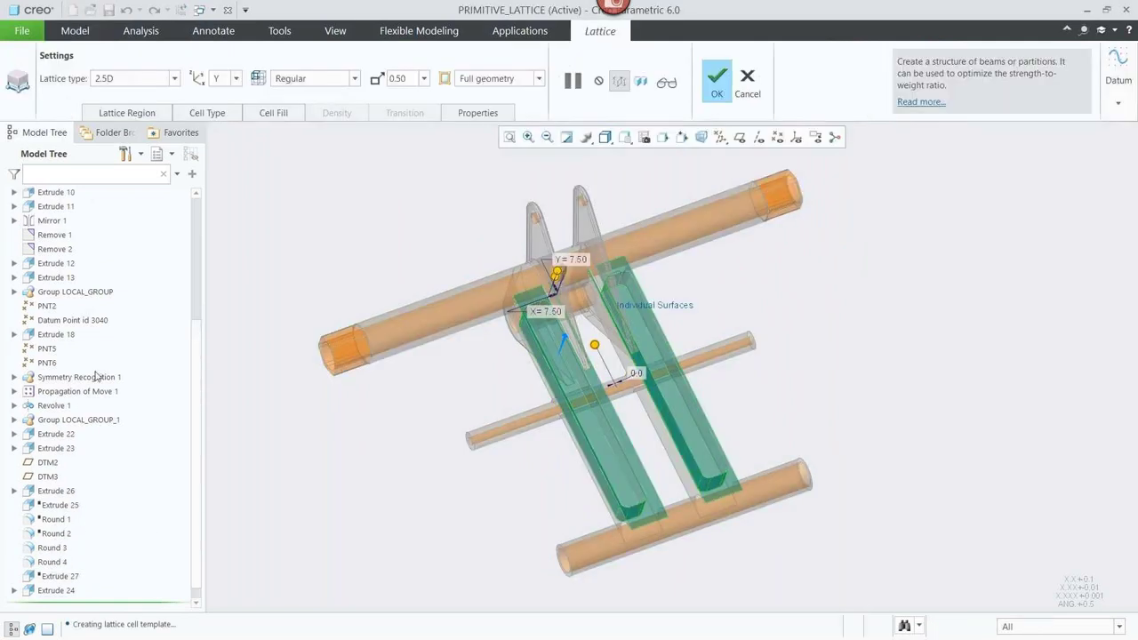
left_click(133, 113)
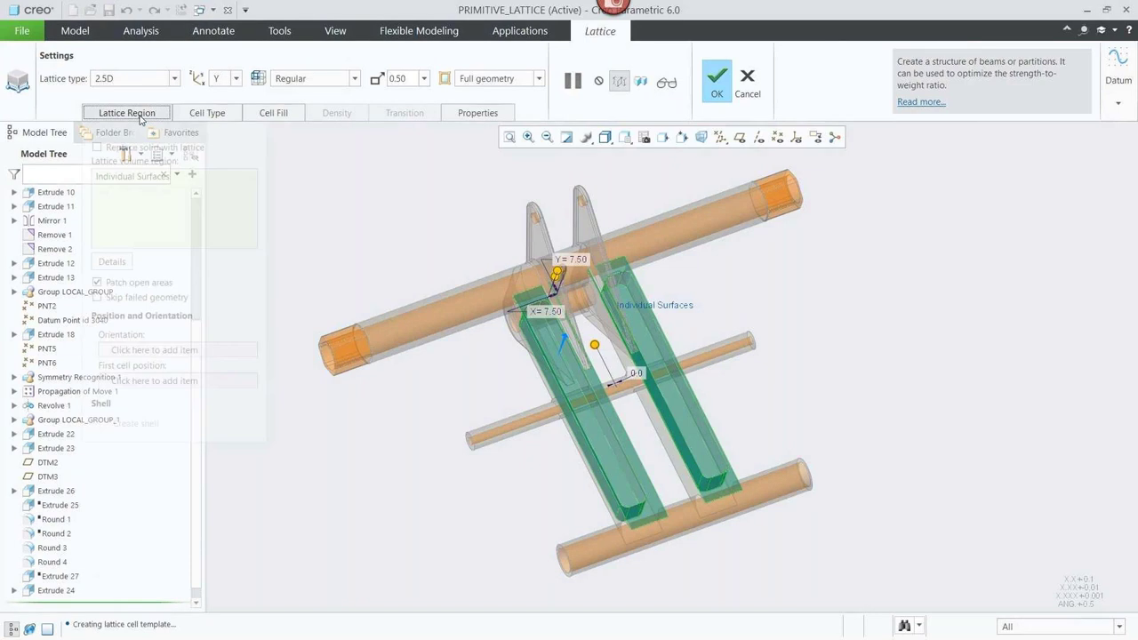
left_click(137, 116)
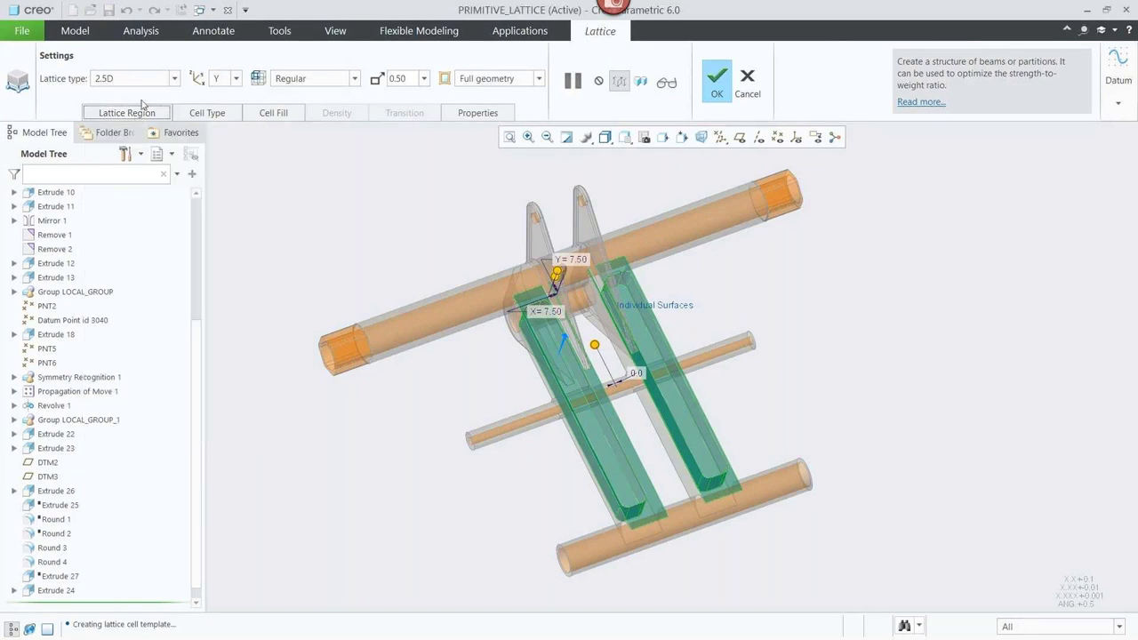
left_click(133, 78)
key("Escape")
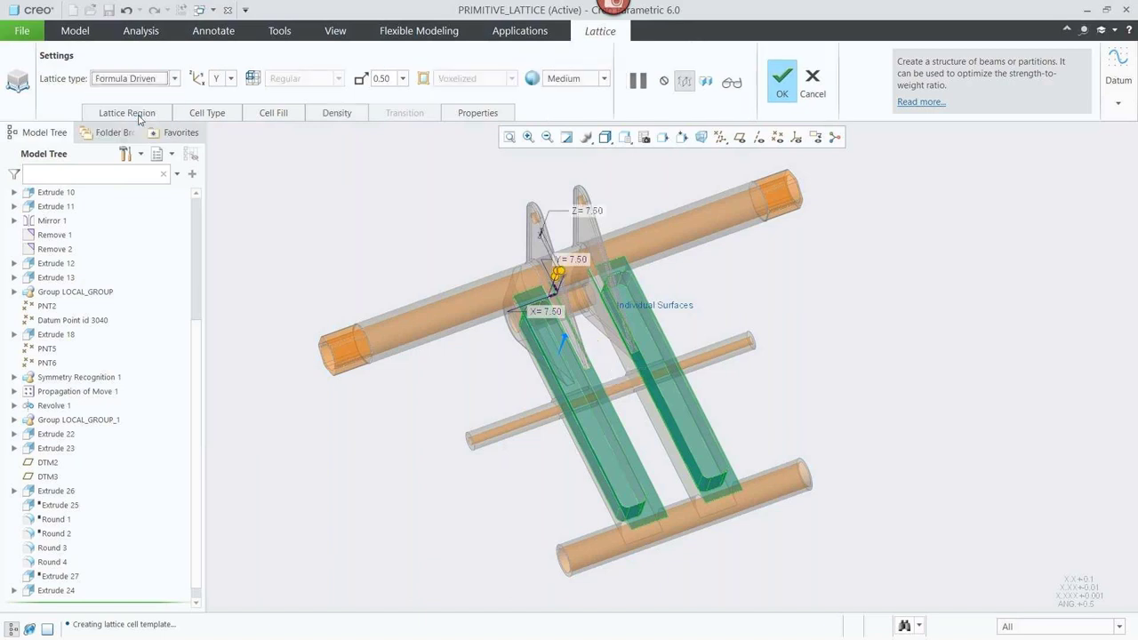
Set the lattice cell size to 15.00 in X, Y and Z
left_click(213, 113)
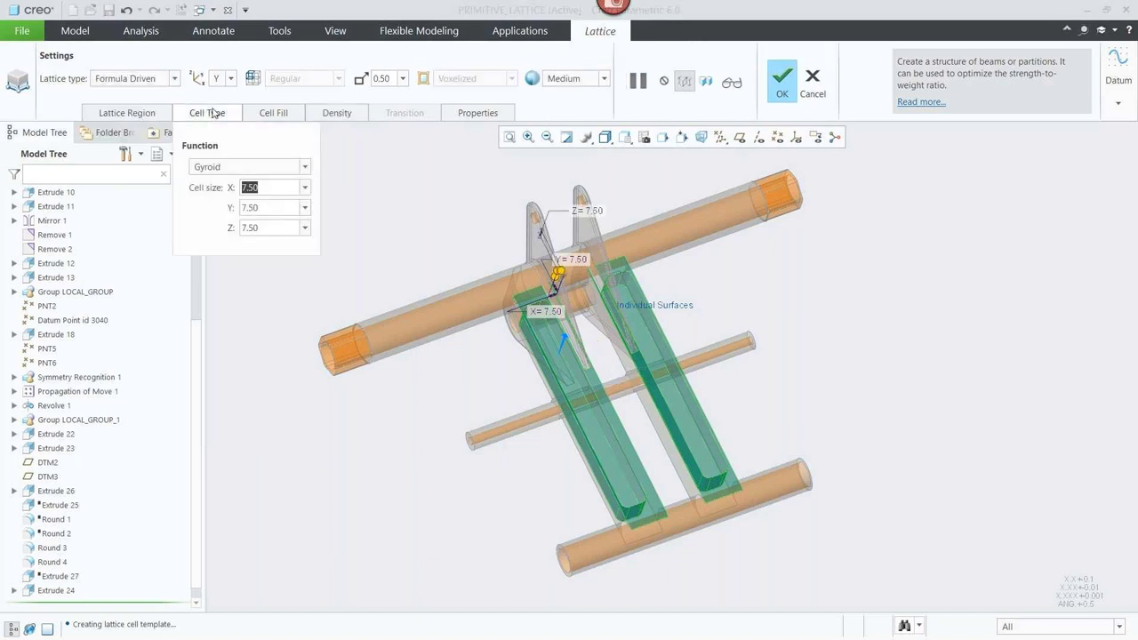
type("15")
key("Return")
left_click(272, 207)
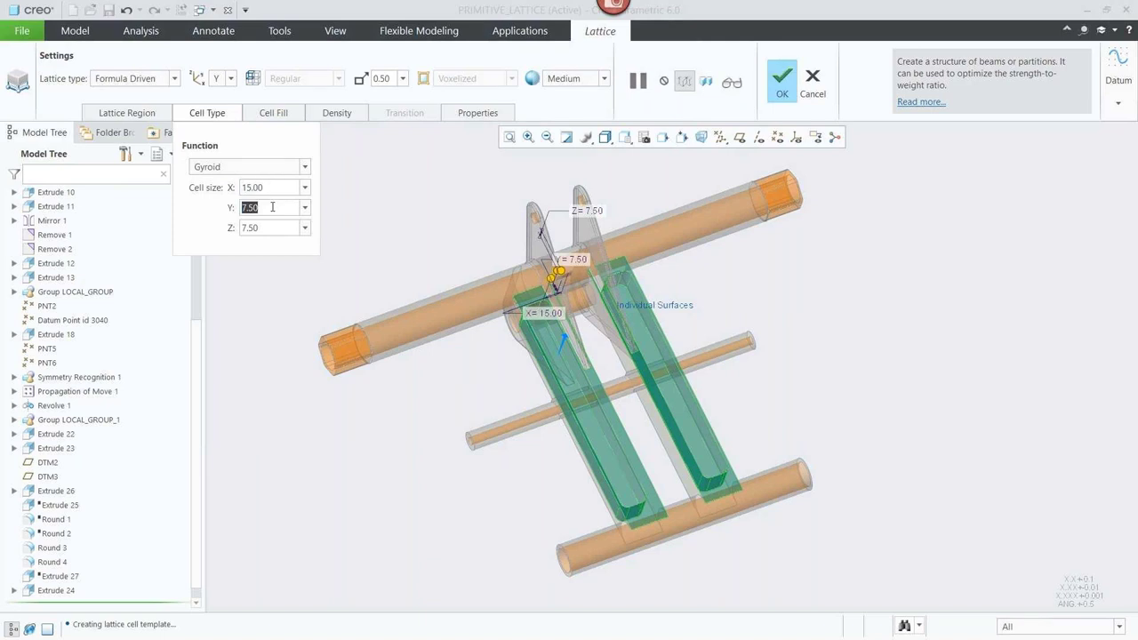
type("15")
key("Return")
left_click(274, 225)
type("15")
key("Return")
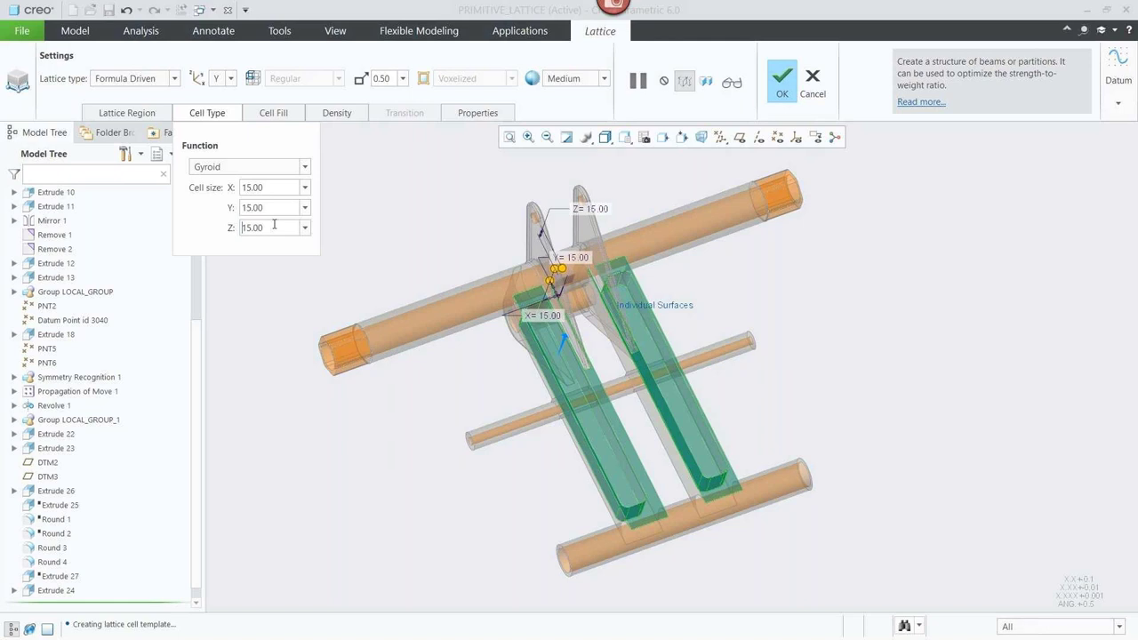
Set cell fill wall thickness to 1.00 and quality to Very High, then preview the gyroid
left_click(281, 115)
double_click(340, 150)
type("1")
key("Return")
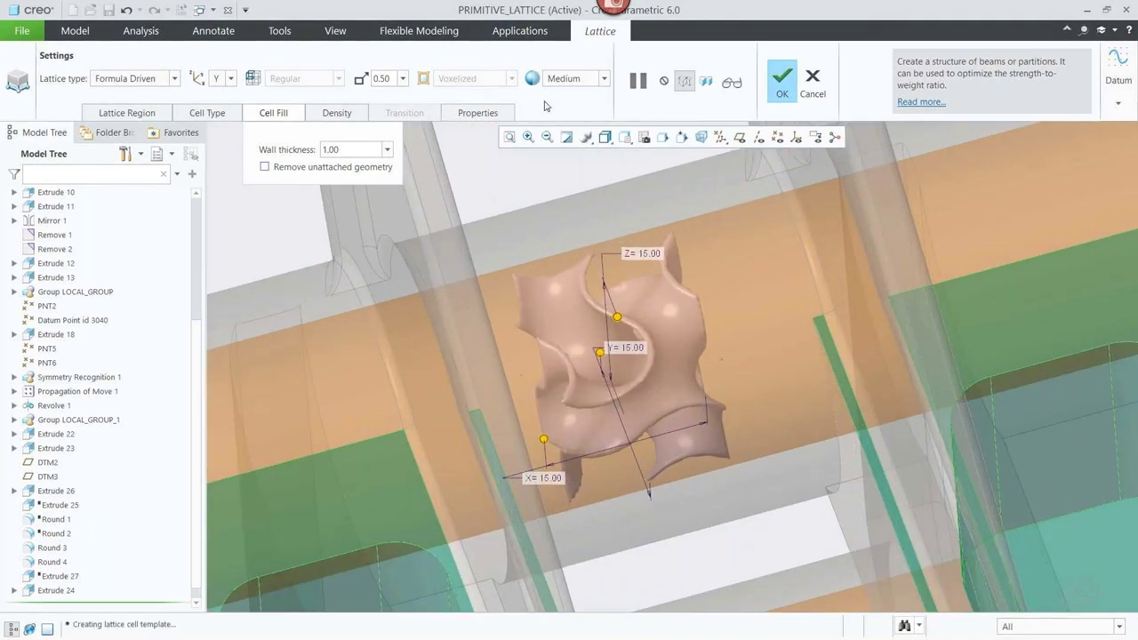
left_click(569, 78)
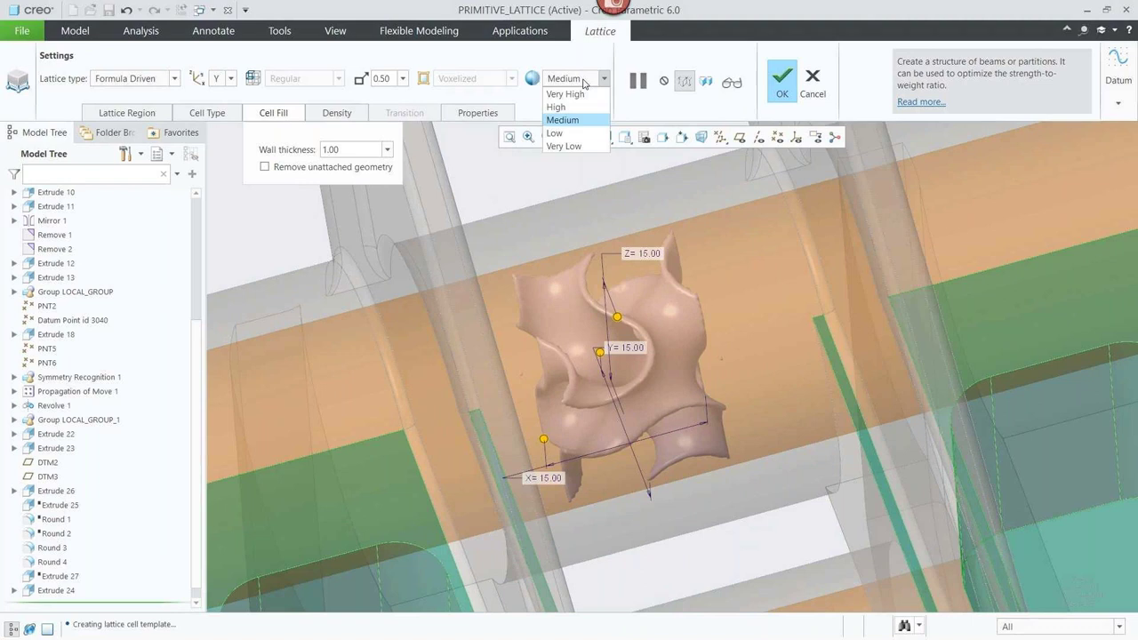
left_click(555, 92)
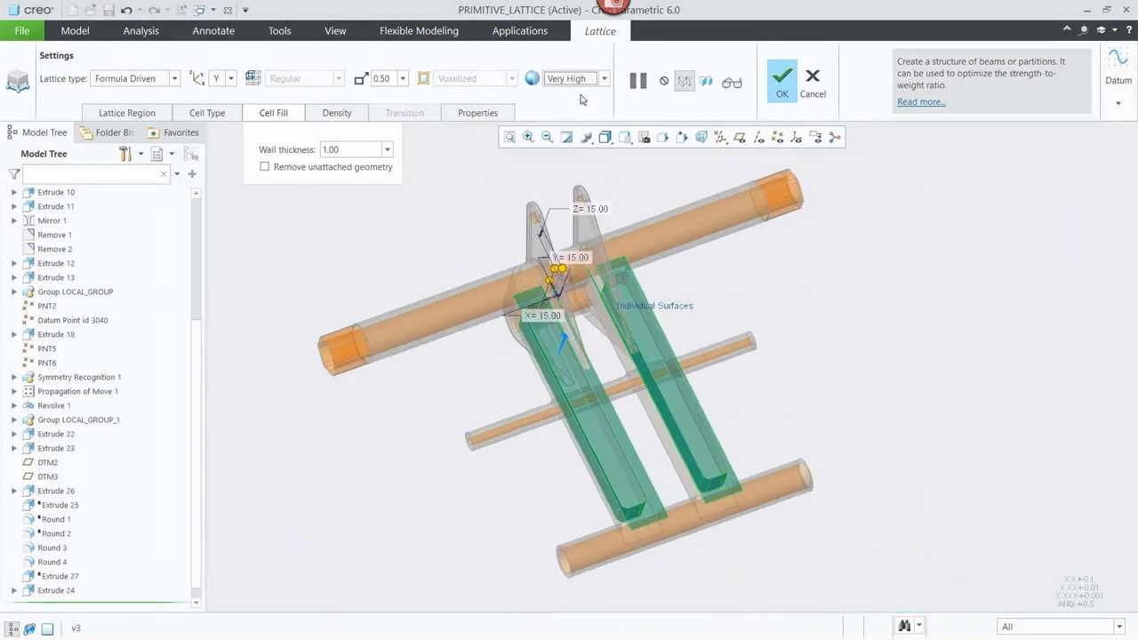
left_click(732, 83)
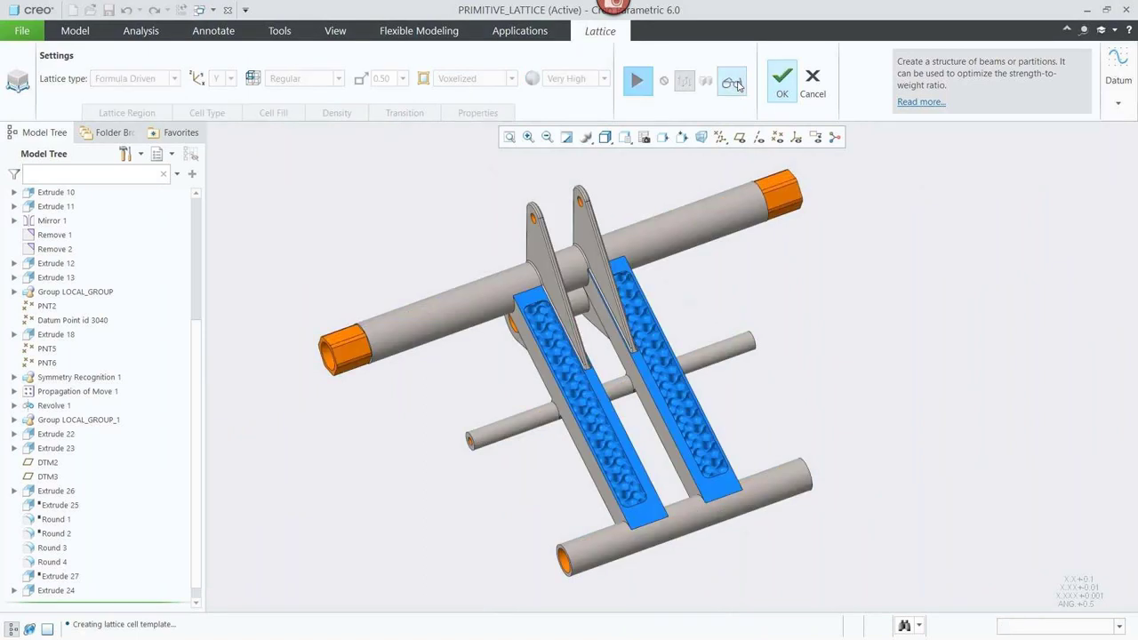
Zoom into the gyroid lattice preview inside the swing arm bars, then pause the preview
mouse_move(617, 378)
middle_mouse_down()
mouse_move(602, 373)
mouse_move(601, 398)
middle_mouse_up()
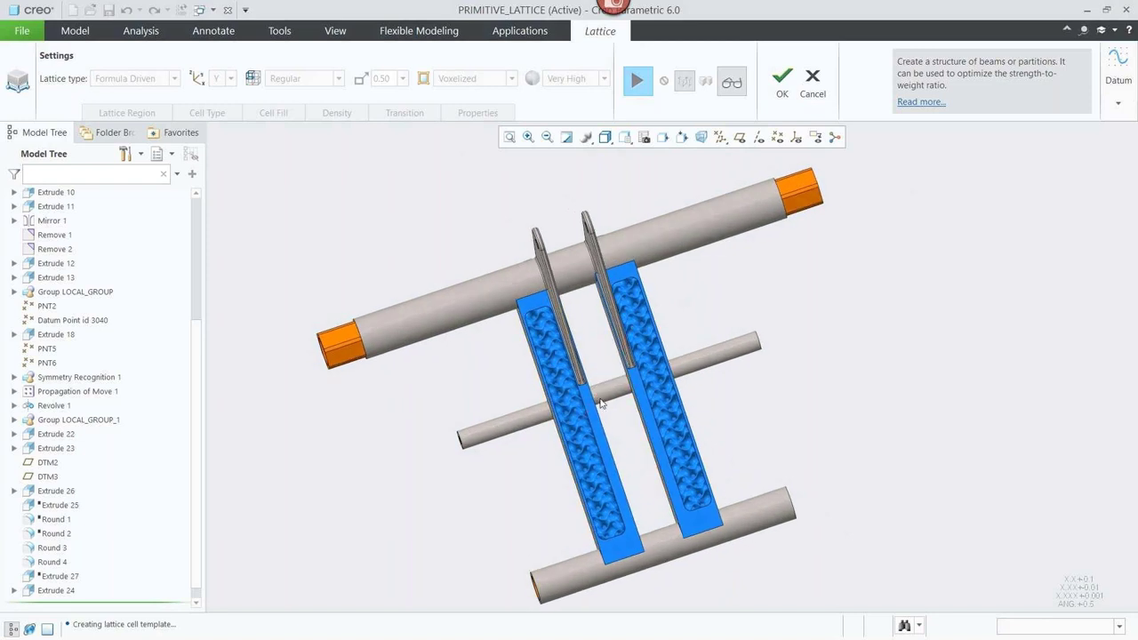
scroll(575, 421, "up", 3)
scroll(575, 421, "up", 2)
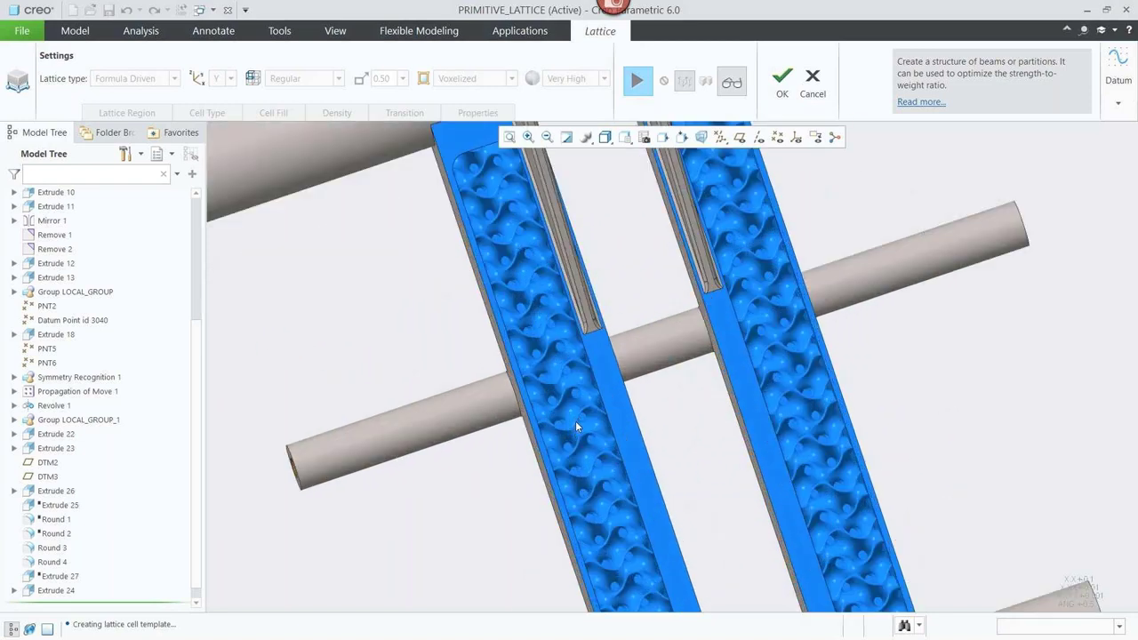
scroll(576, 421, "down", 5)
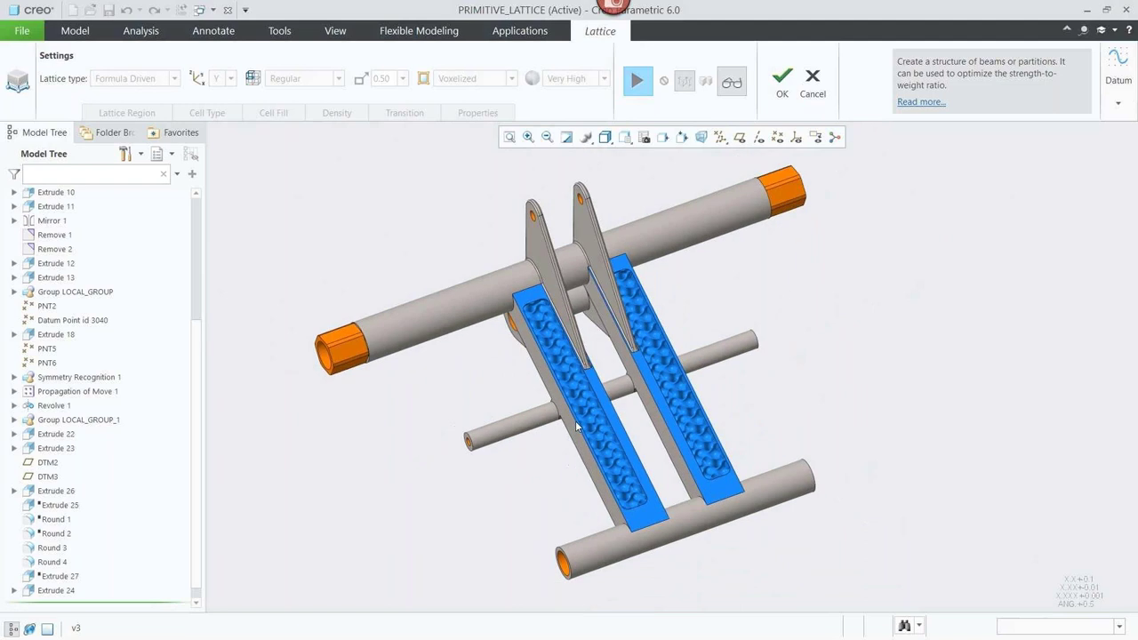
left_click(642, 84)
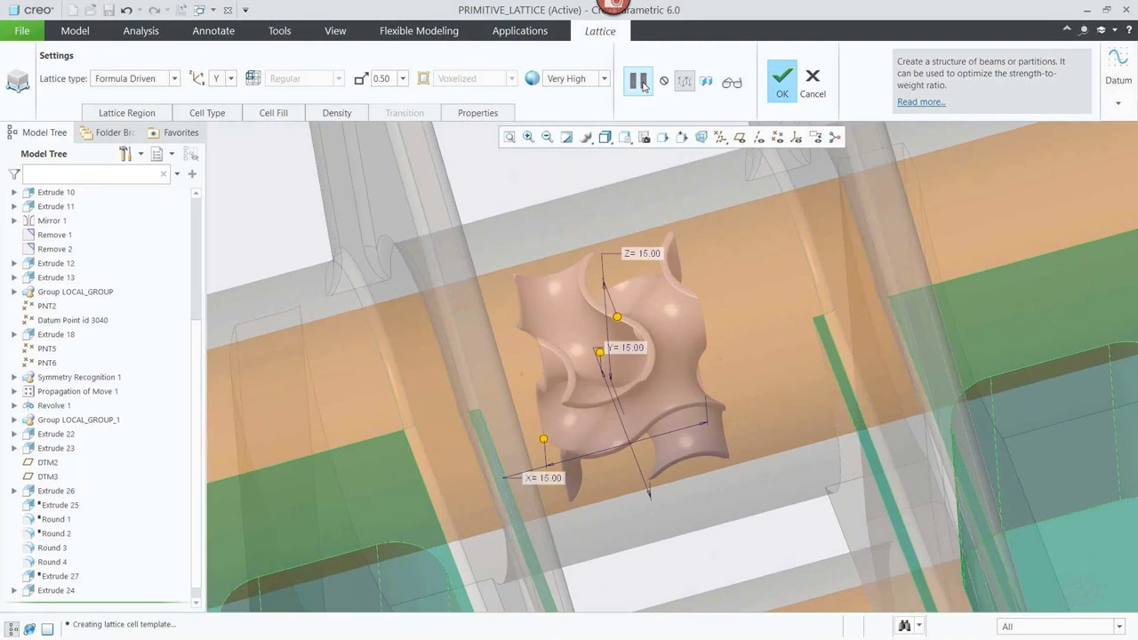
Switch the cell function to Primitive and inspect its preview across the panels
left_click(214, 119)
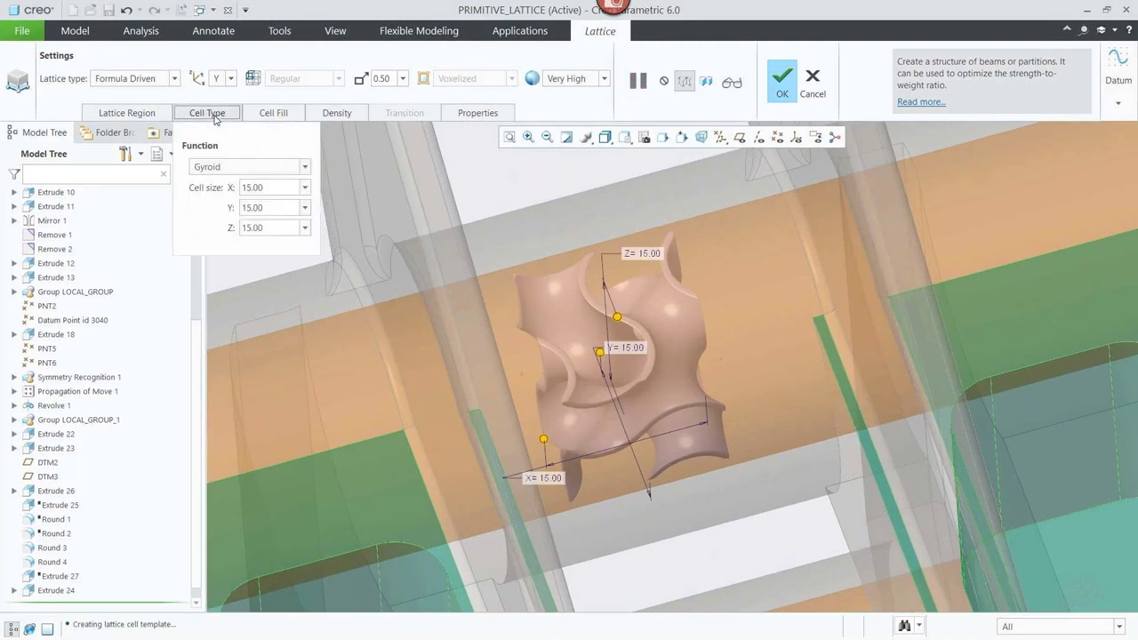
left_click(224, 167)
left_click(215, 196)
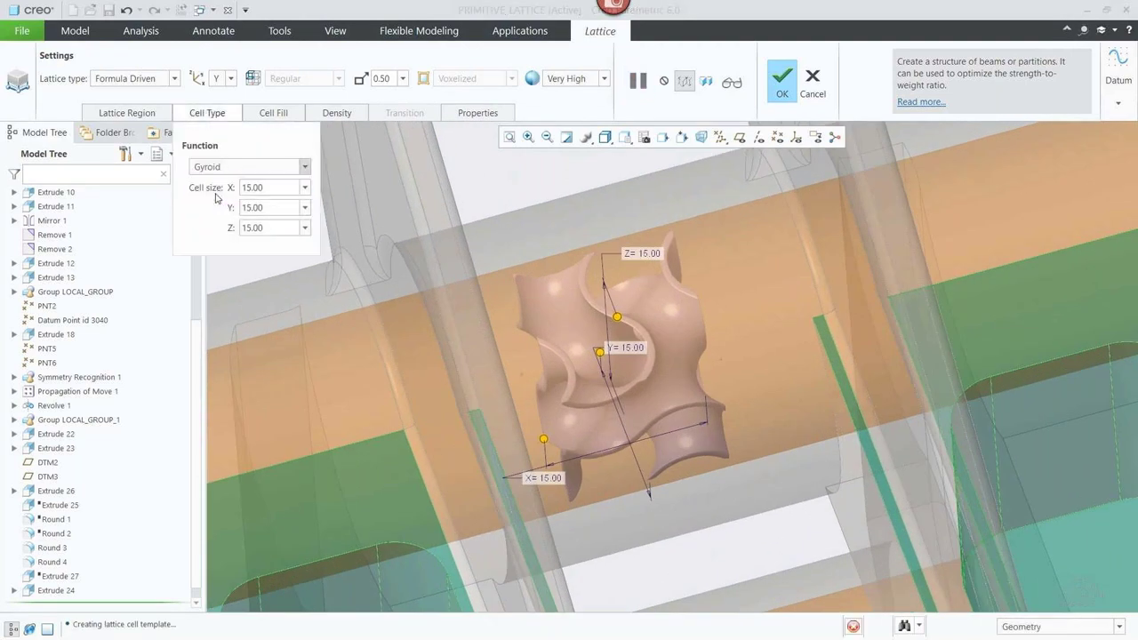
key("ctrl+d")
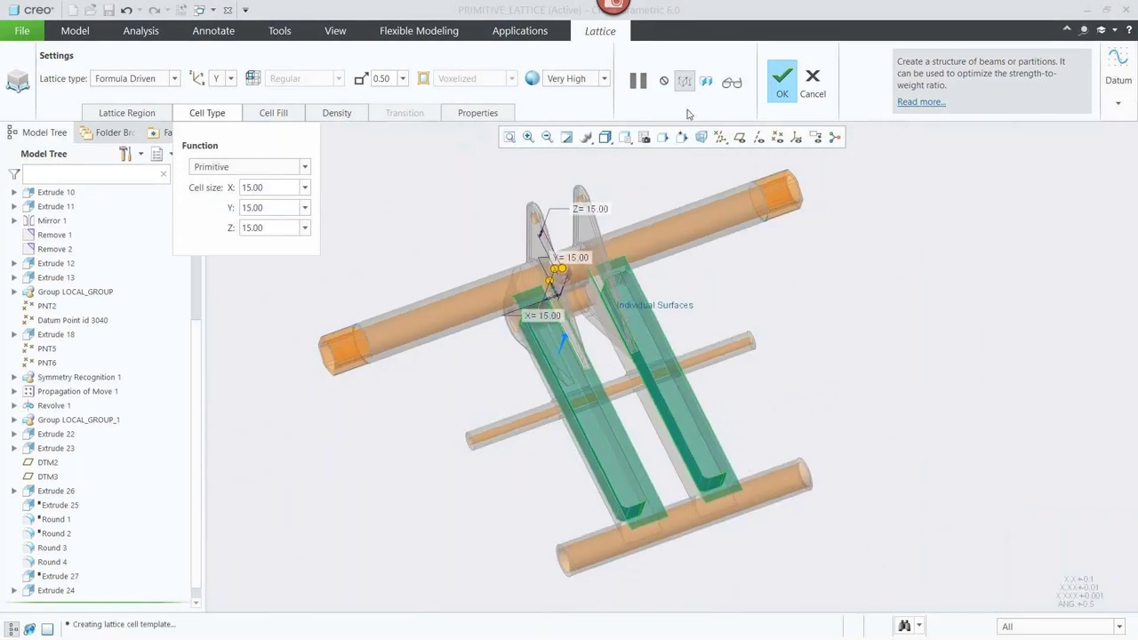
left_click(732, 83)
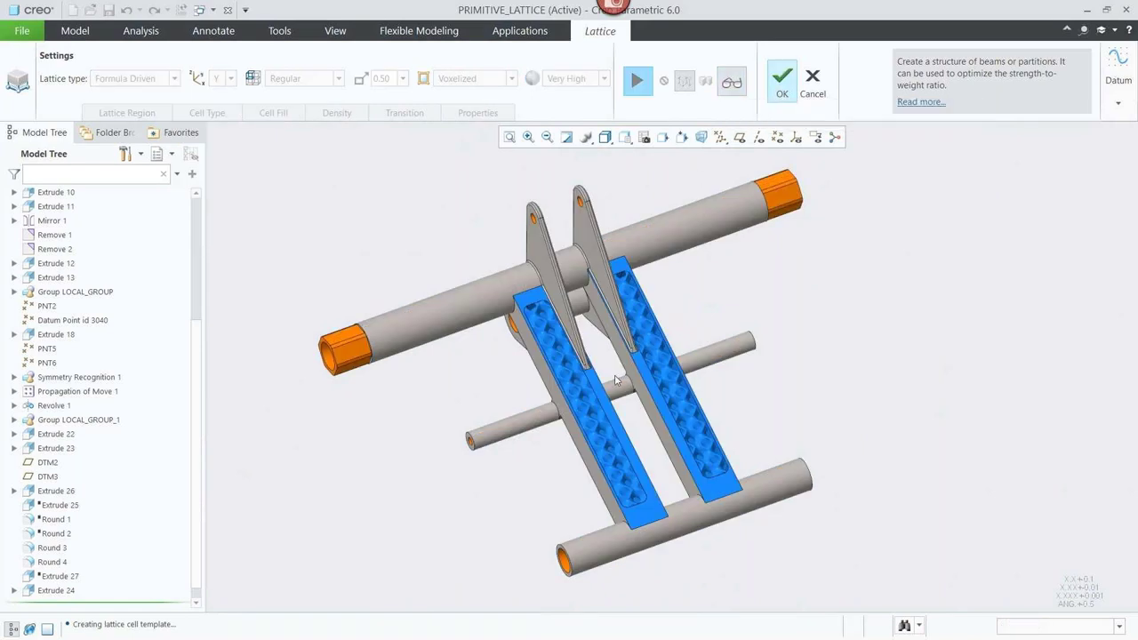
key("ctrl+d")
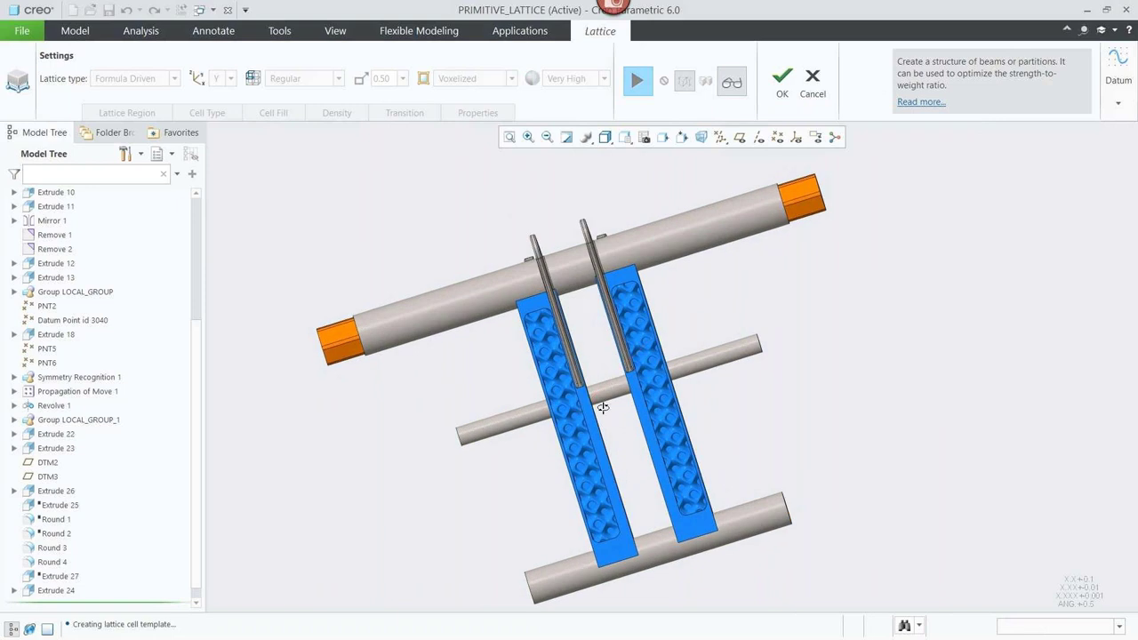
scroll(580, 433, "down", 3)
scroll(579, 428, "up", 6)
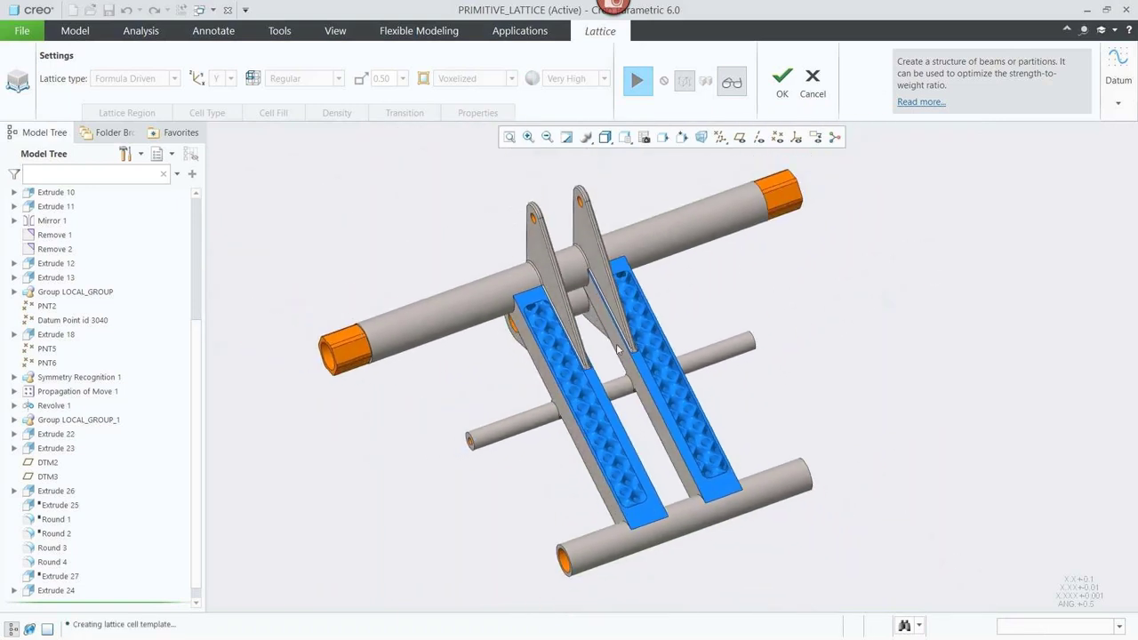
left_click(638, 81)
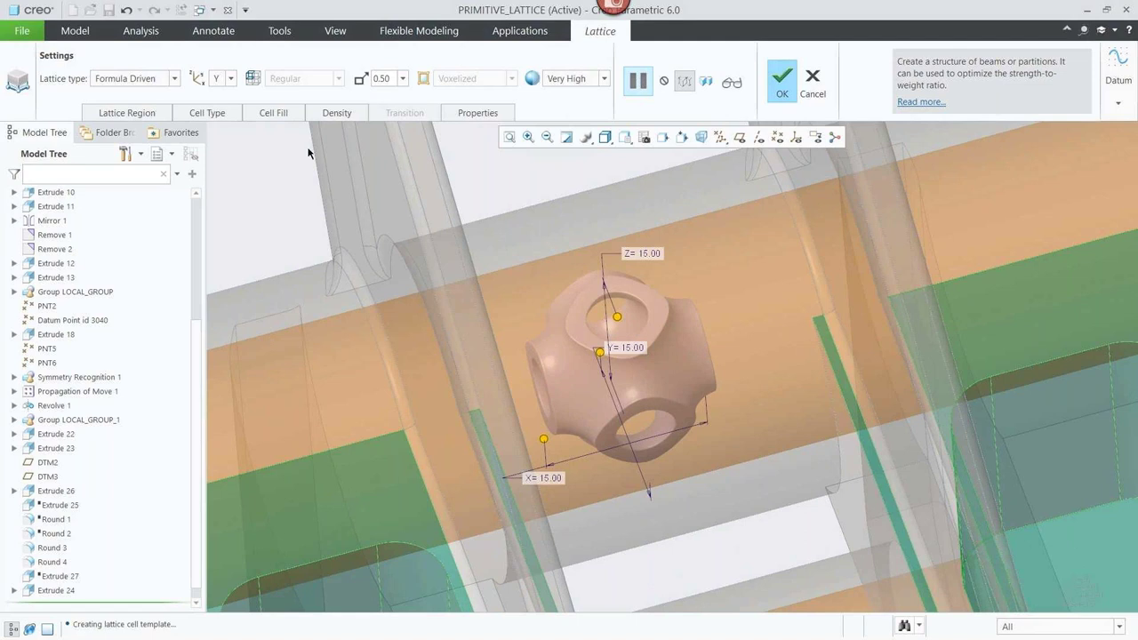
Switch the cell function to Diamond and inspect its preview across the panels
left_click(218, 115)
left_click(216, 168)
left_click(211, 208)
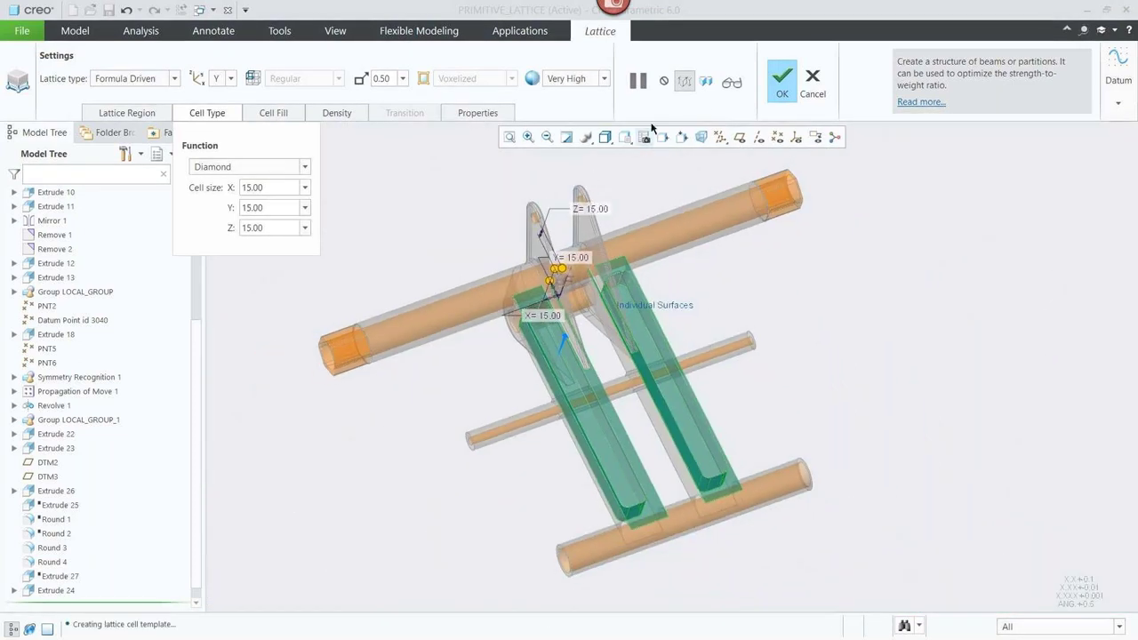
left_click(732, 83)
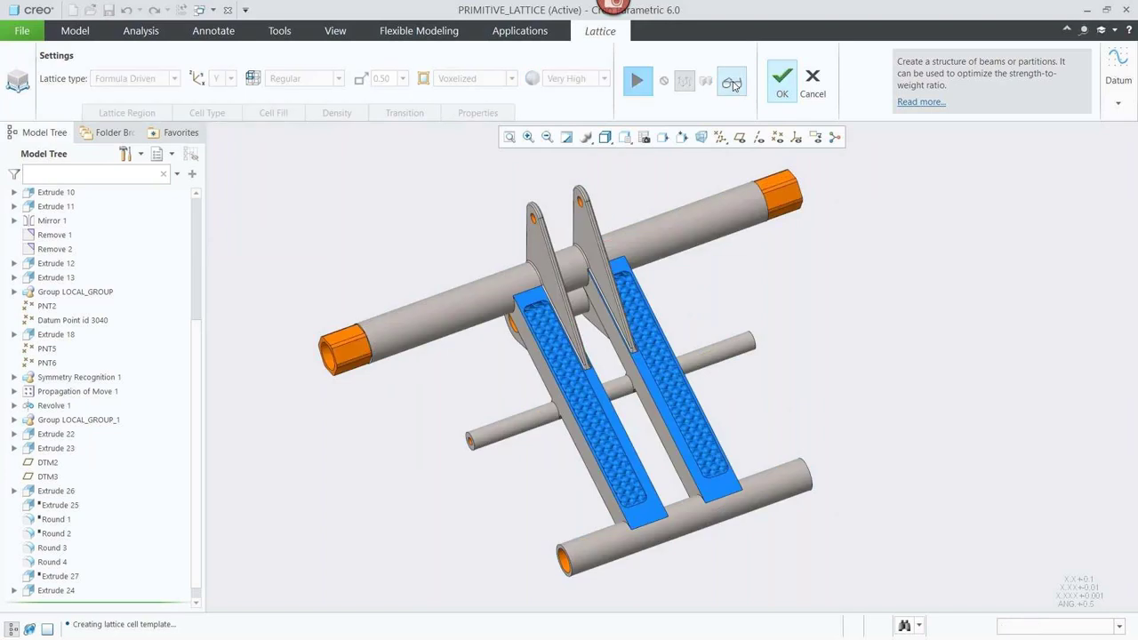
middle_click_drag(607, 388, 603, 419)
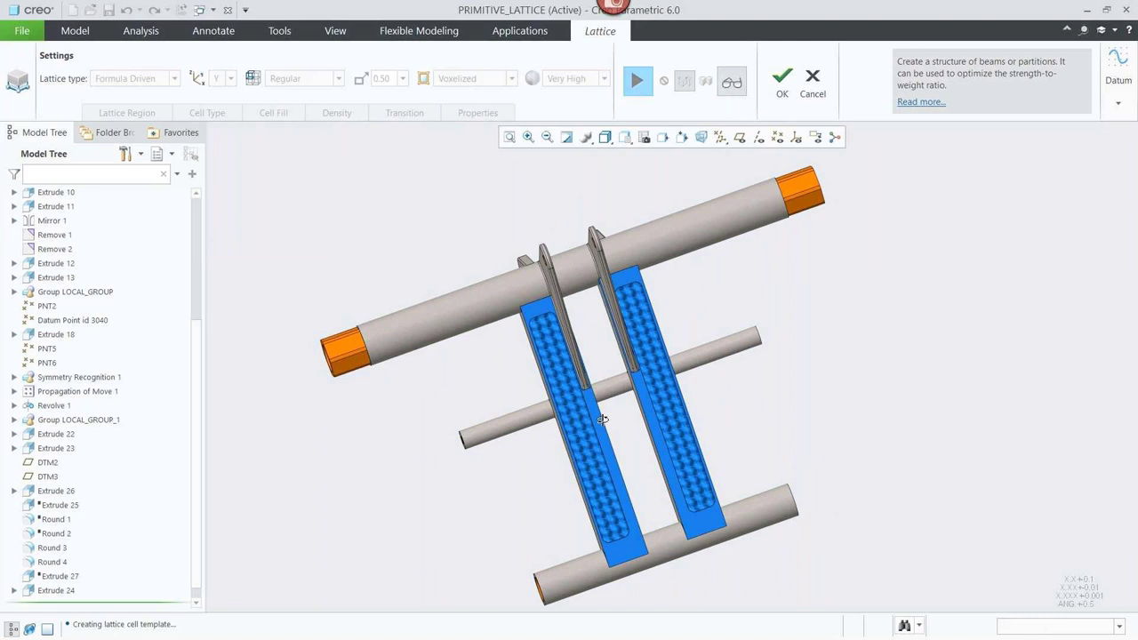
scroll(578, 434, "up", 4)
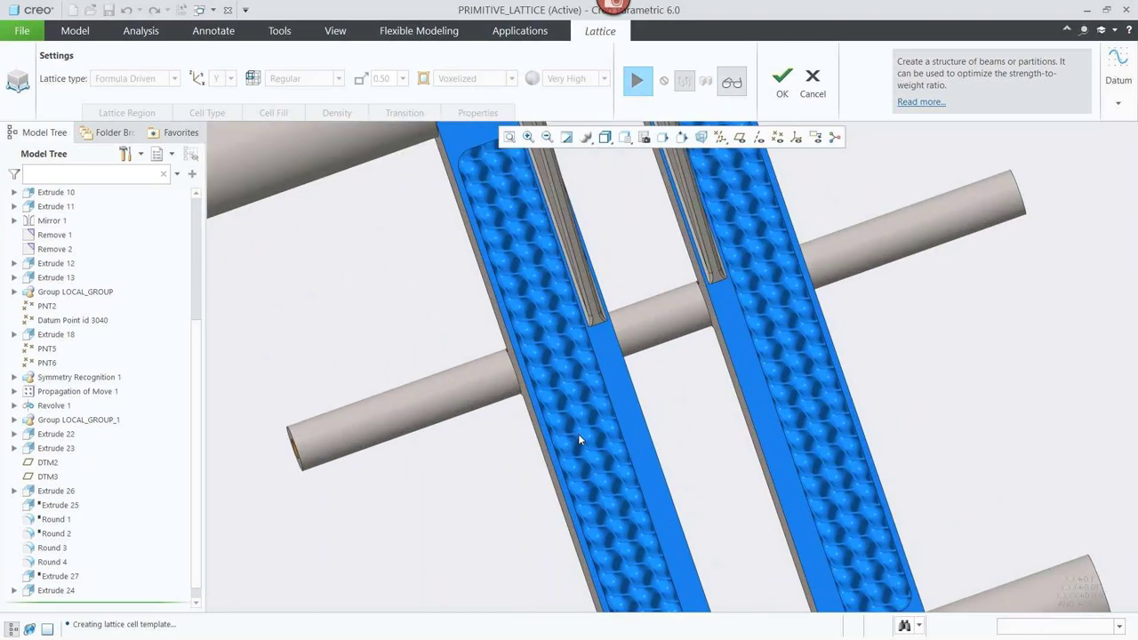
scroll(577, 433, "down", 6)
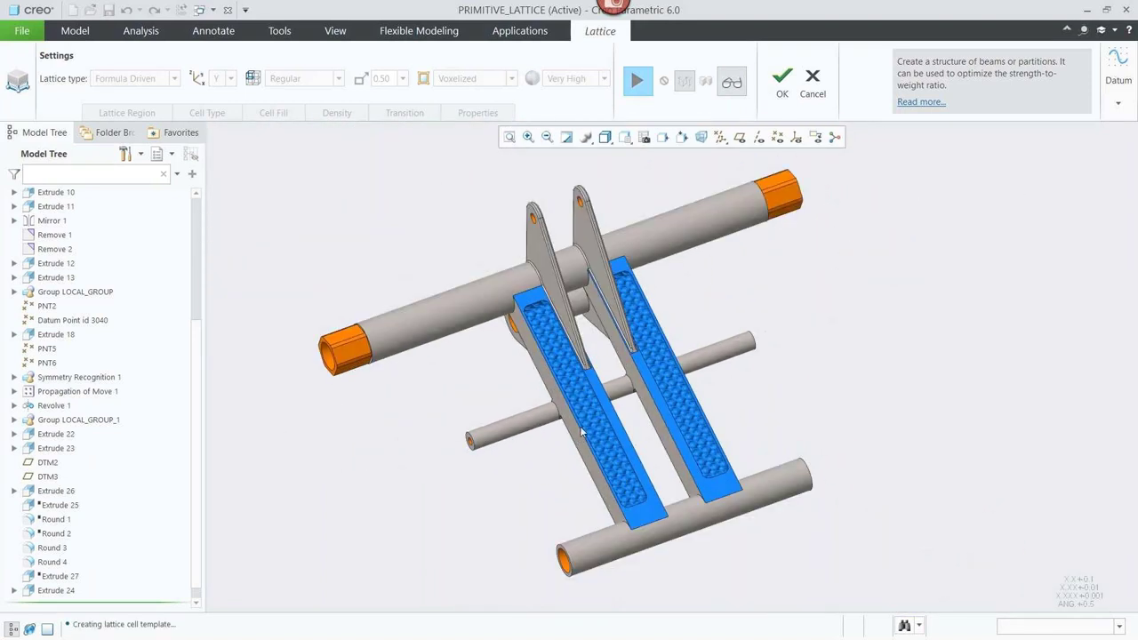
left_click(636, 81)
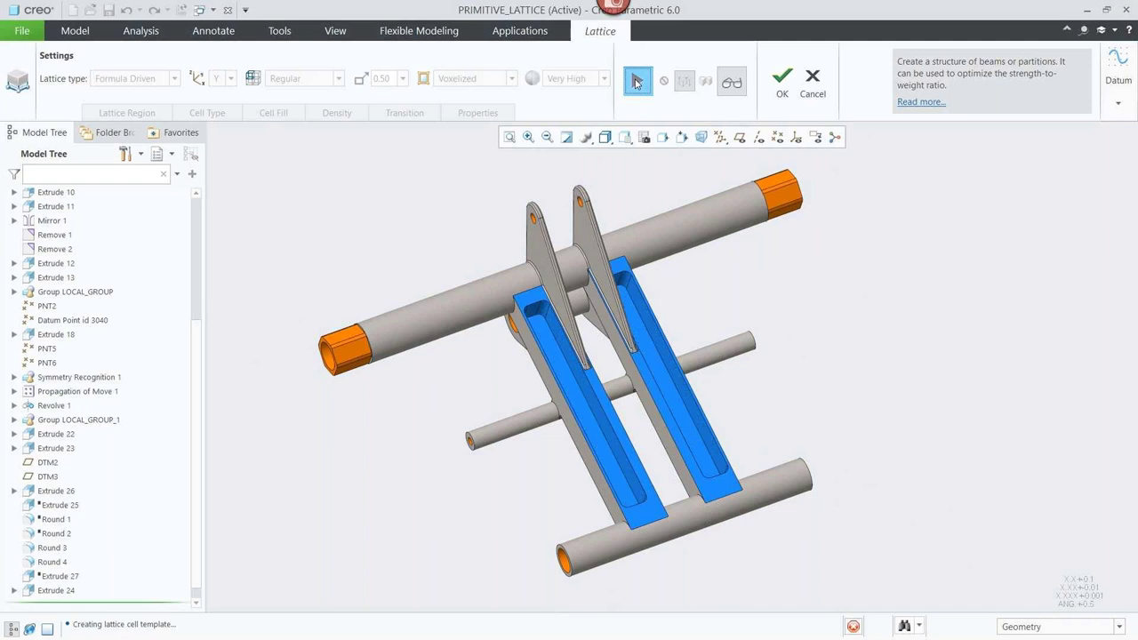
left_click(636, 81)
Cancel the lattice edit, confirm discarding changes, and deselect the feature
left_click(812, 80)
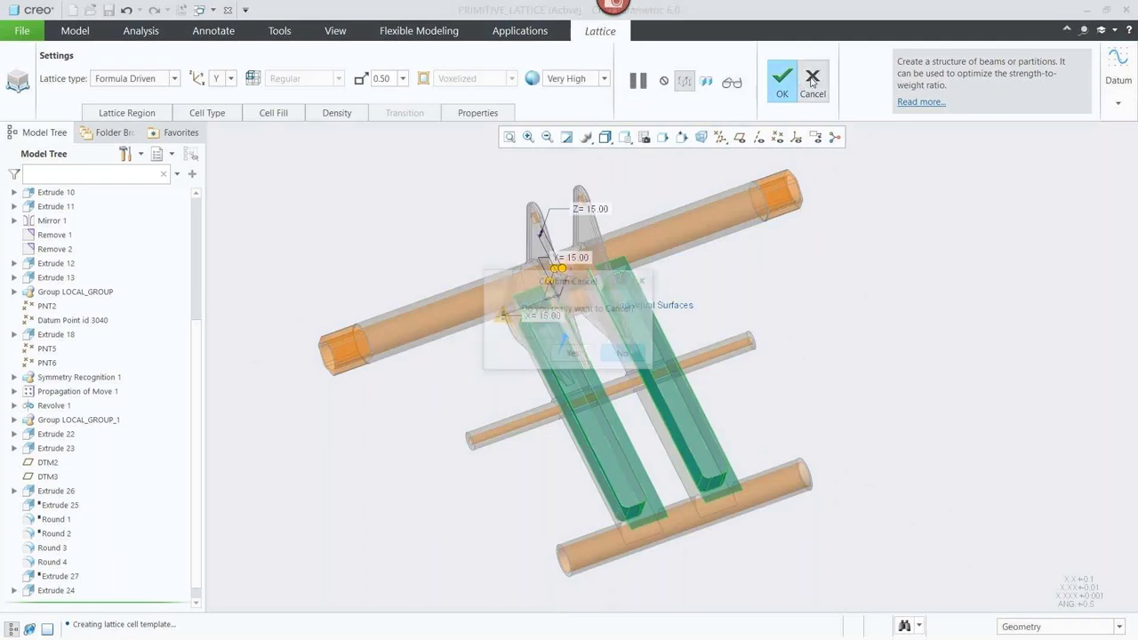
left_click(573, 354)
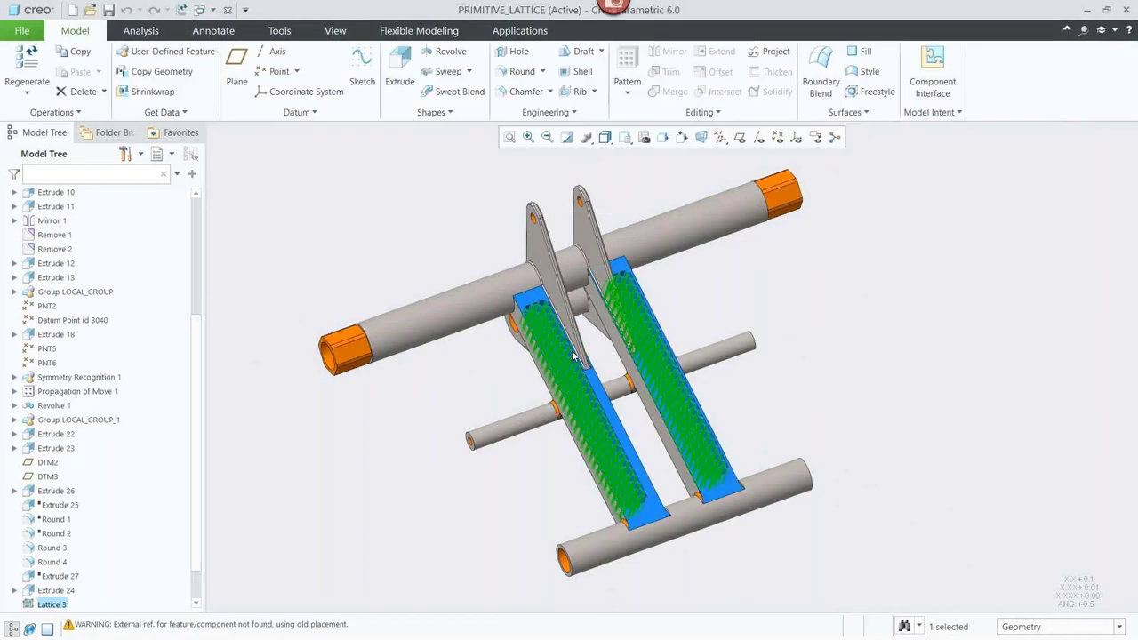
left_click(479, 364)
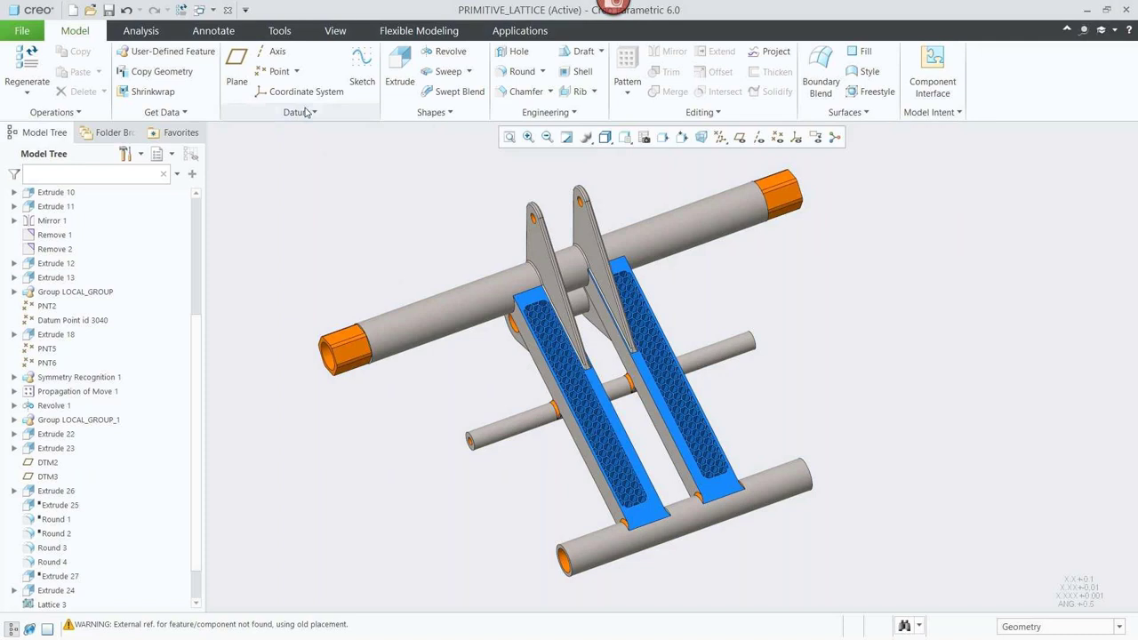
Place an augmented reality spatial target plane 74.30 below the swing arm model
left_click(280, 33)
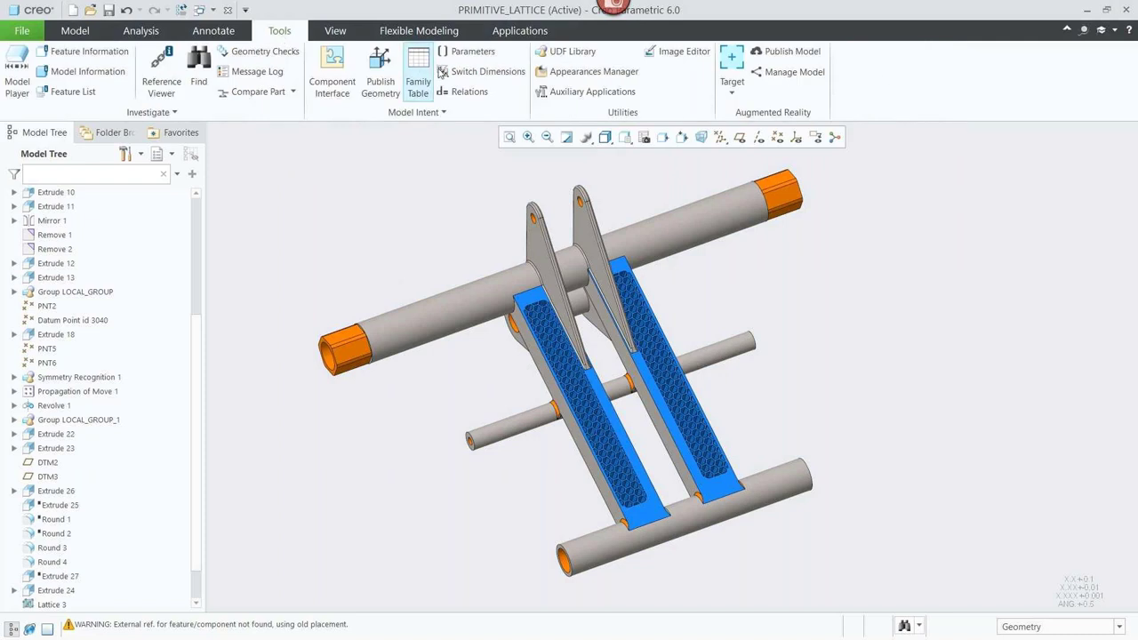
left_click(733, 71)
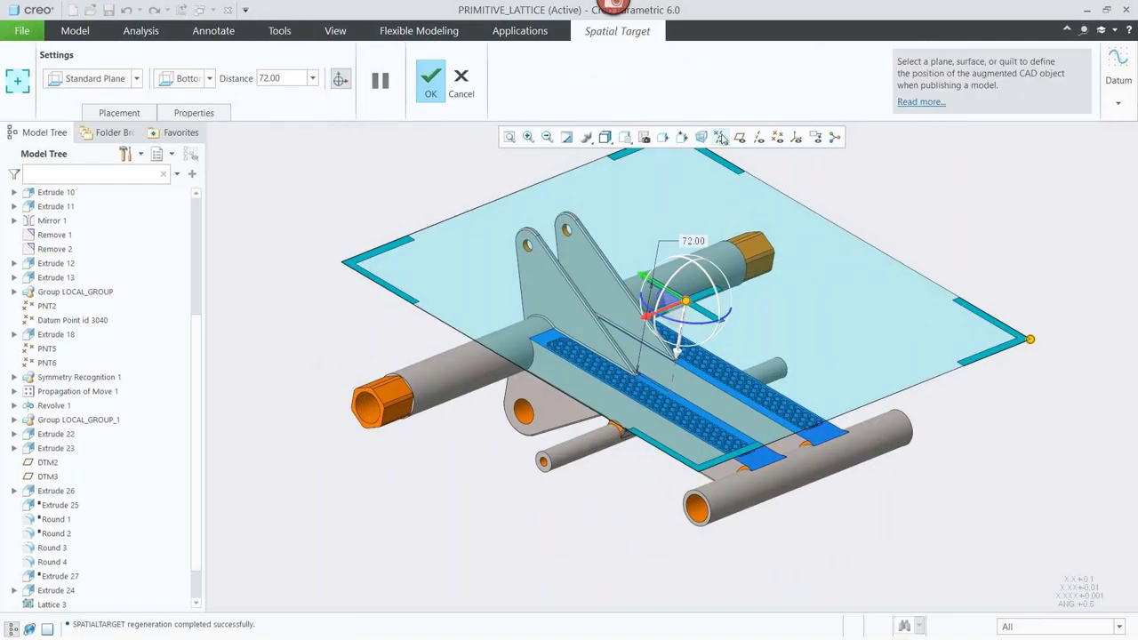
left_click_drag(685, 309, 642, 489)
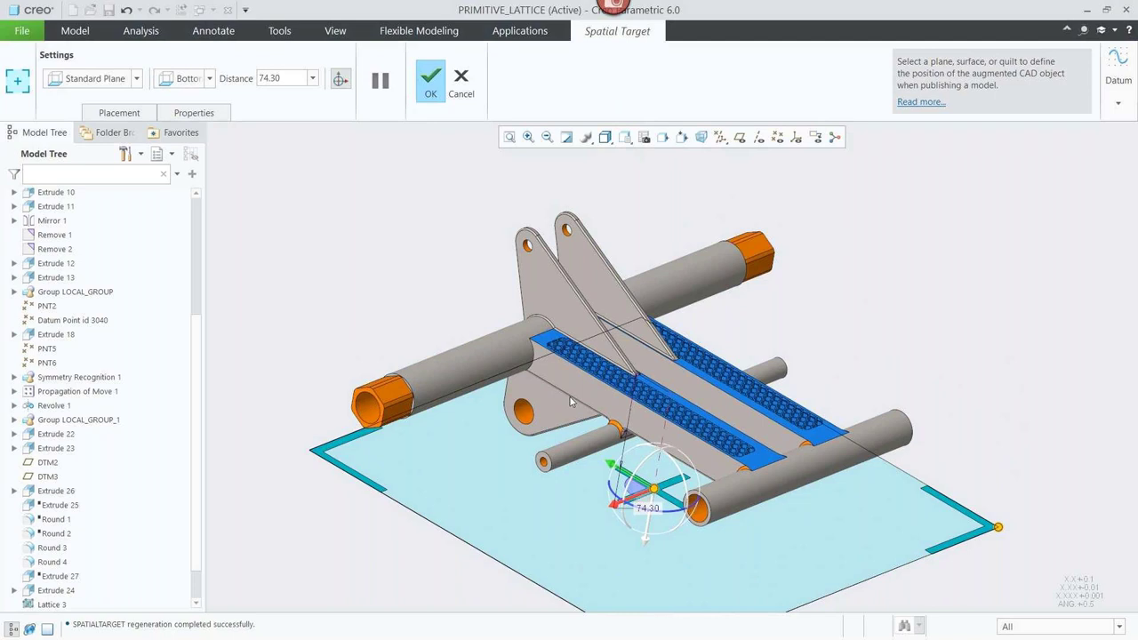
left_click(431, 80)
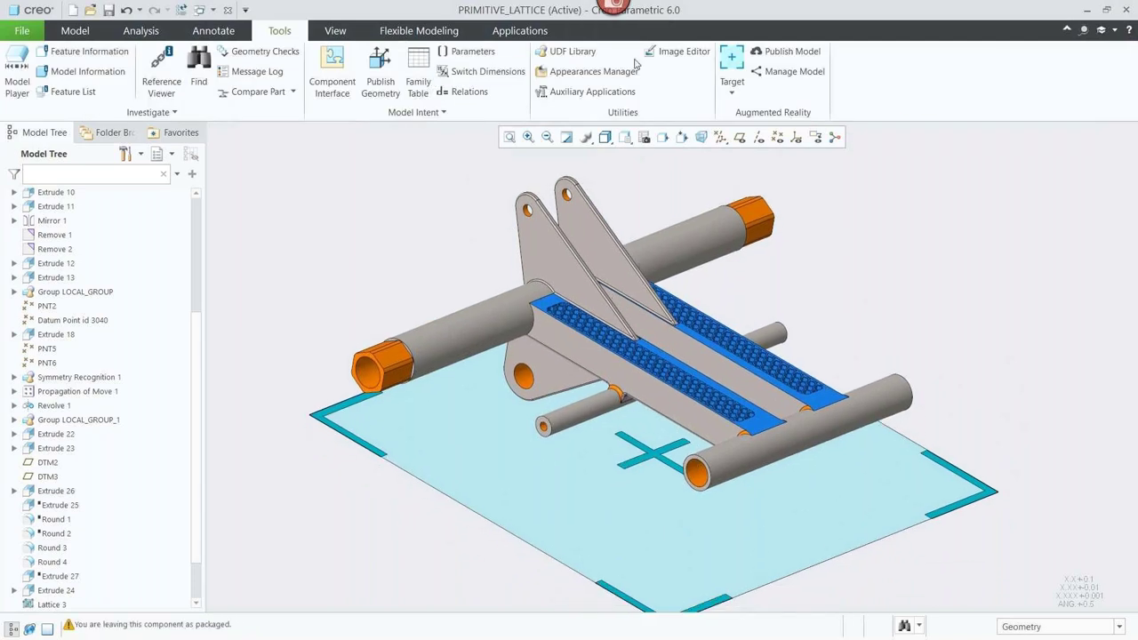
Publish PRIMITIVE_LATTICE at High viewable quality to the Personal space, then close the confirmation
left_click(776, 53)
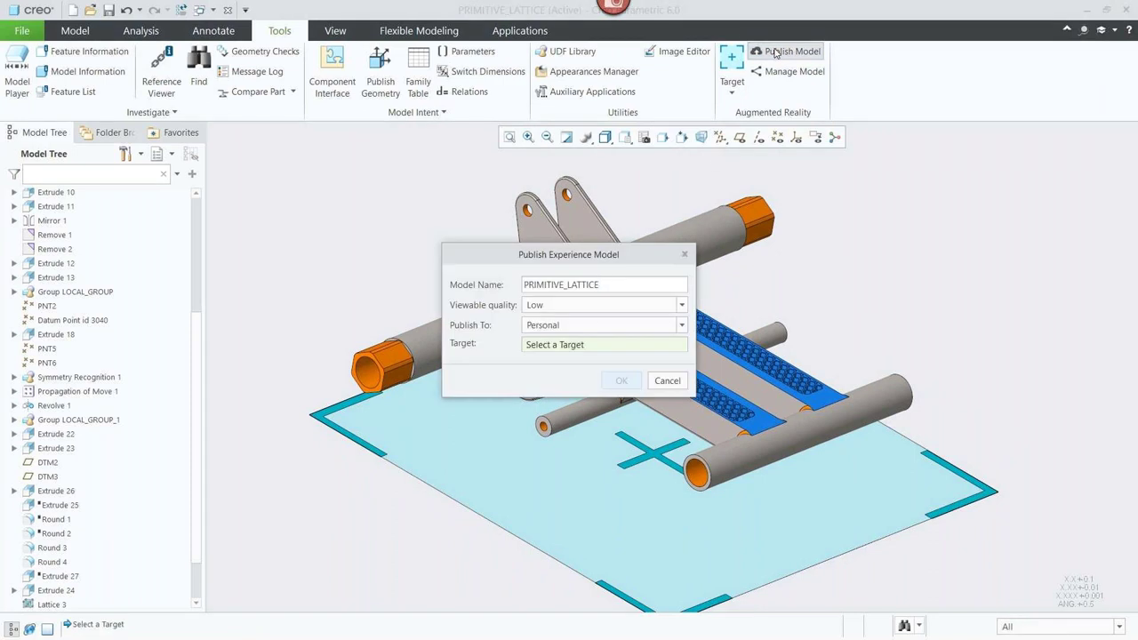
left_click(609, 306)
left_click(597, 346)
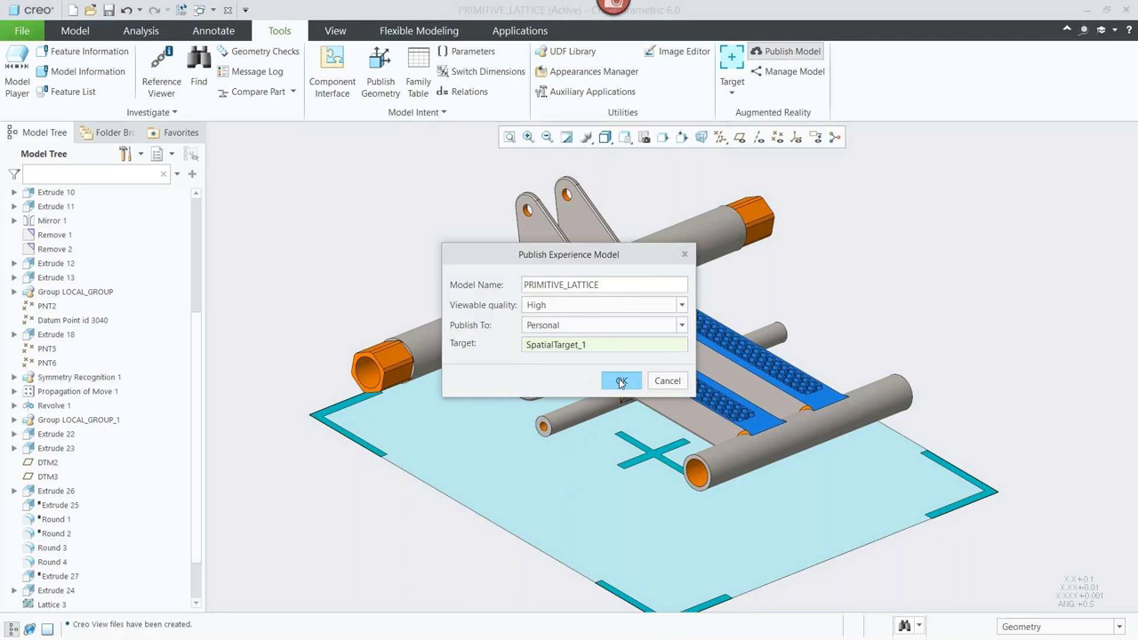
left_click(620, 381)
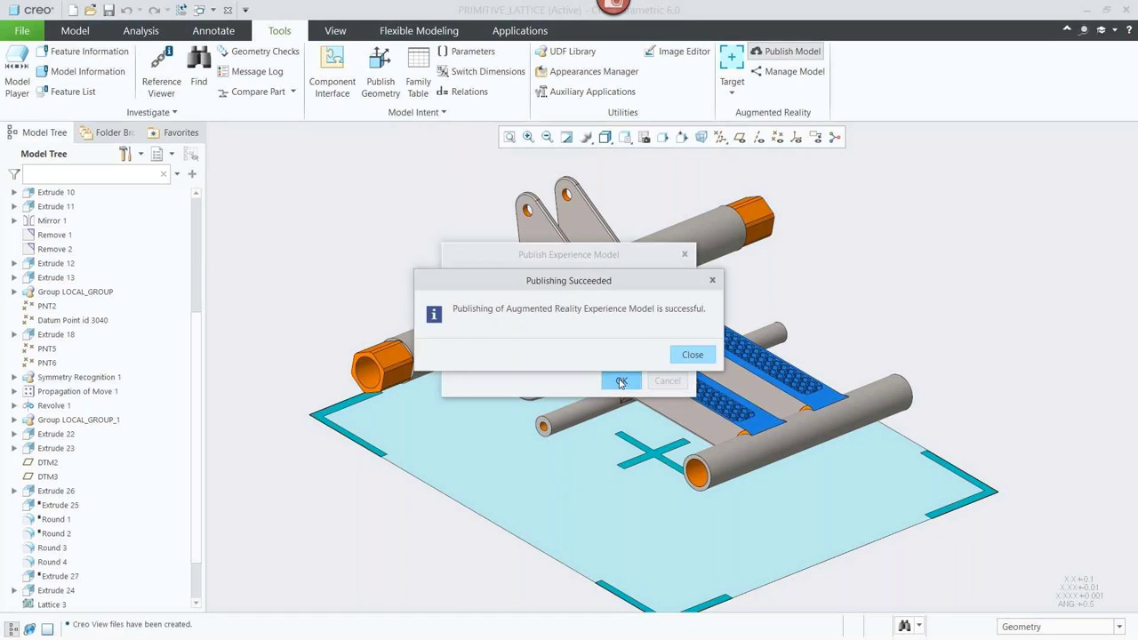
left_click(690, 356)
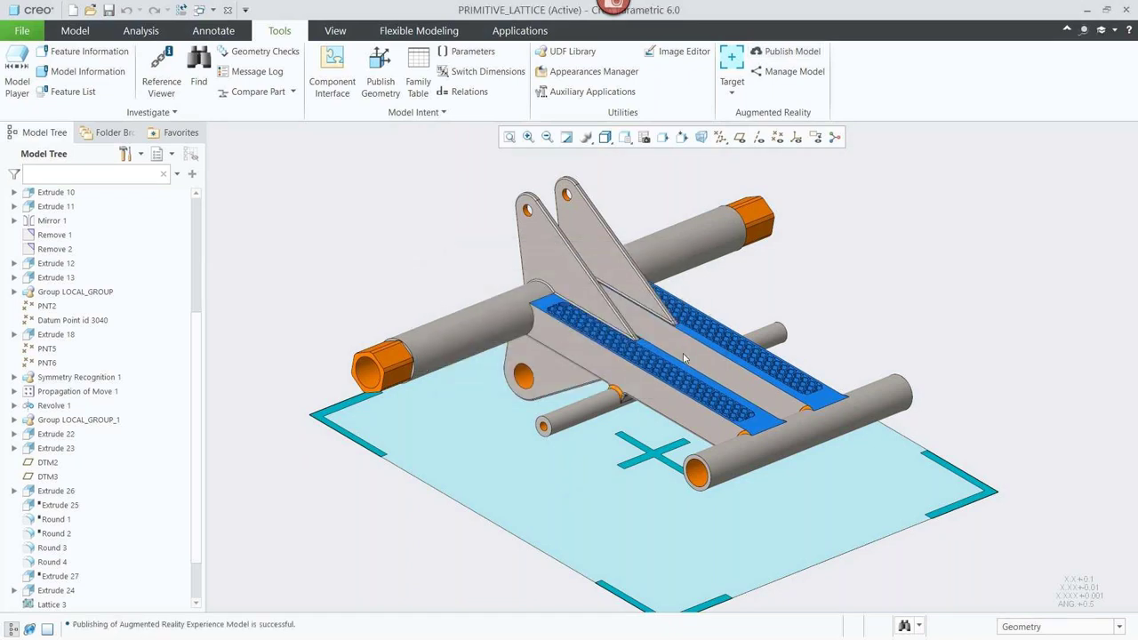
Check that primitive_lattice appears in the Design Share Portal's Model Dashboard, then minimize the browser
key("alt+Tab")
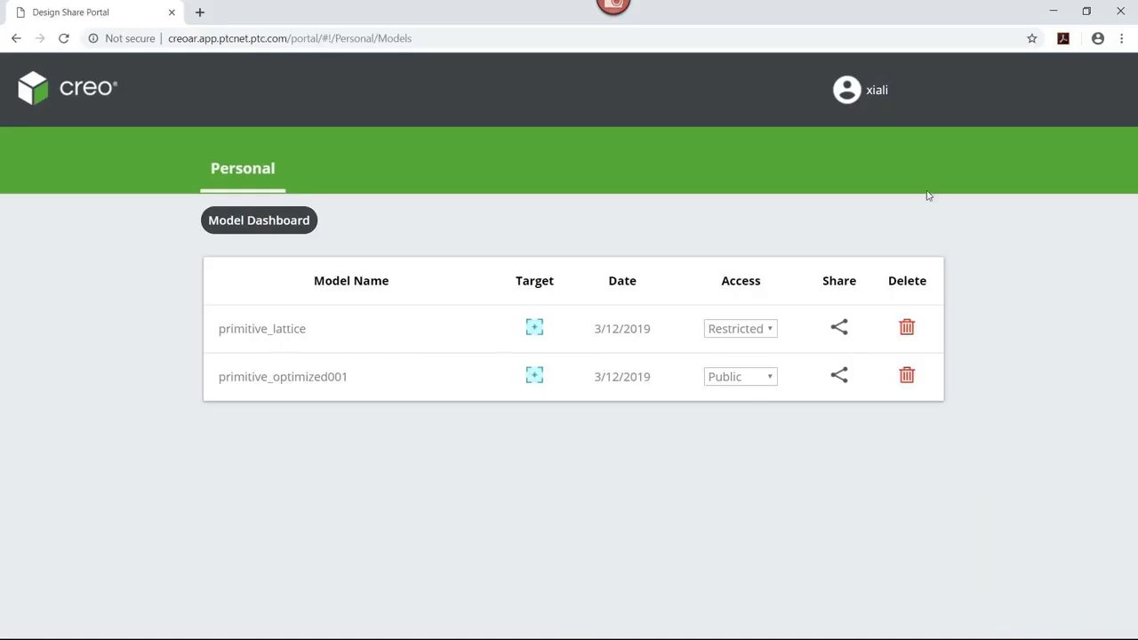
left_click(1054, 18)
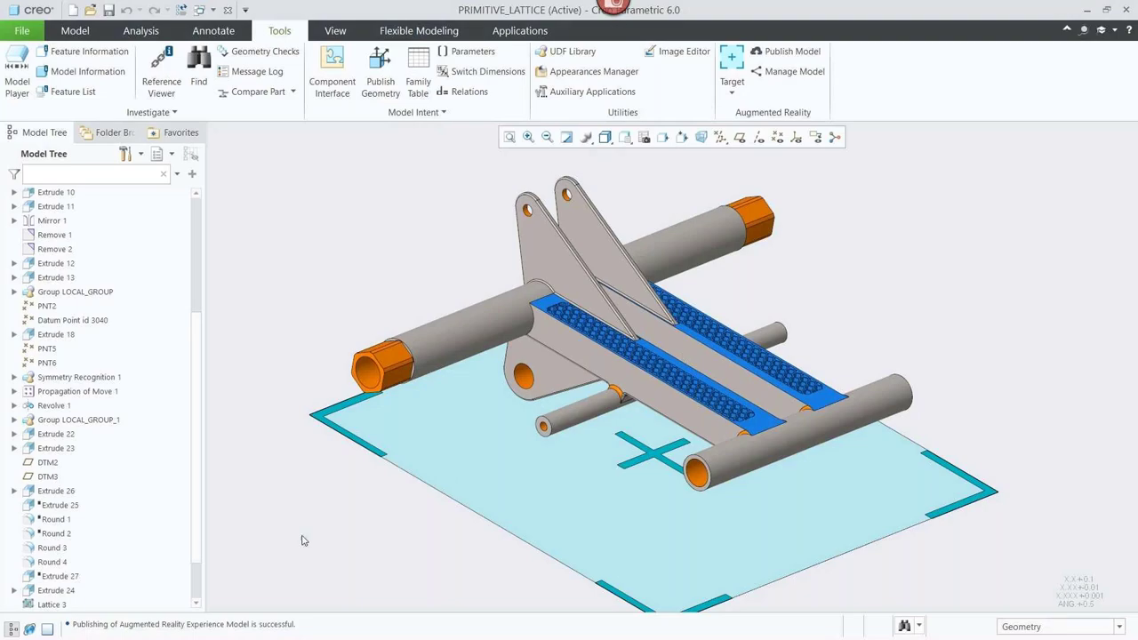
Delete SpatialTarget_1 from the Model Tree's Augmented Reality footer node, then open the Applications tab
scroll(160, 578, "down", 2)
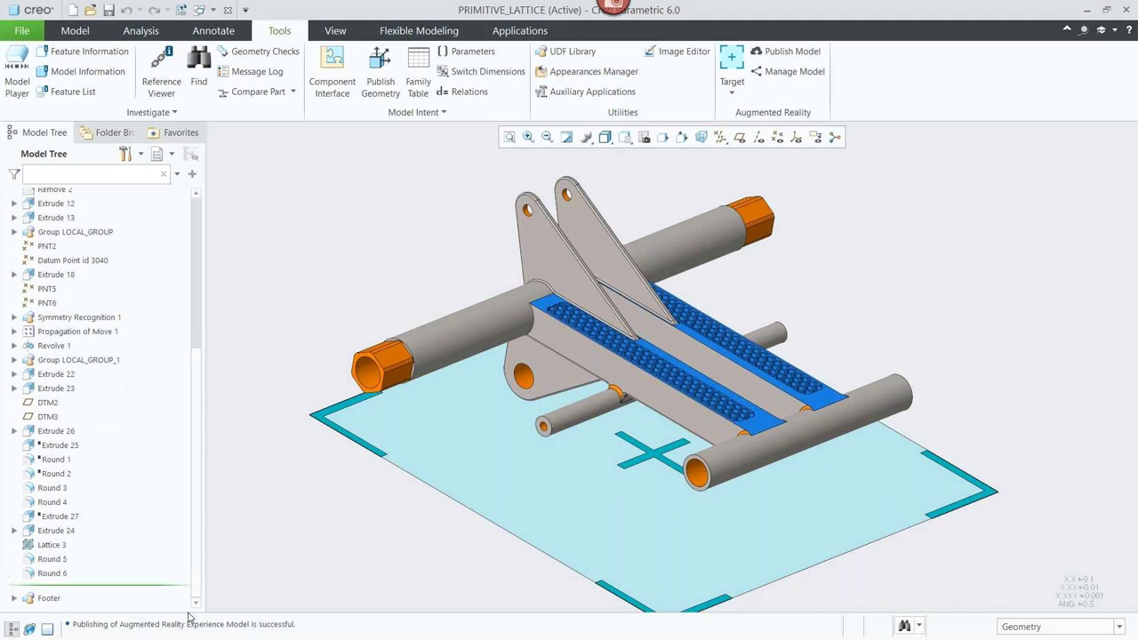
left_click(14, 601)
left_click(30, 601)
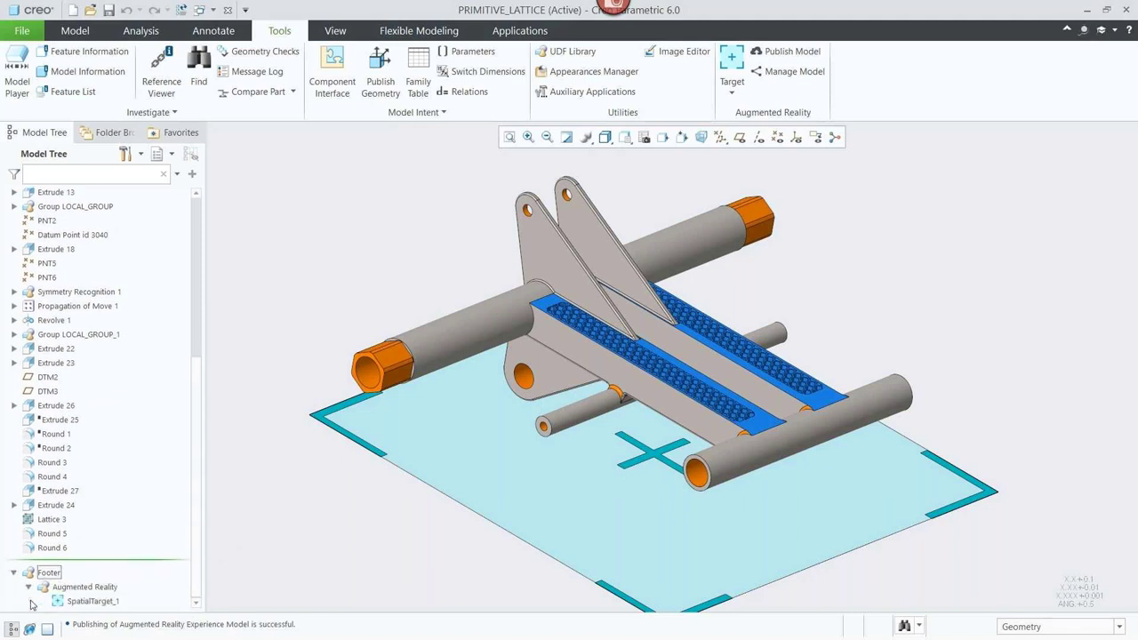
left_click(88, 601)
right_click(89, 601)
left_click(126, 549)
left_click(525, 346)
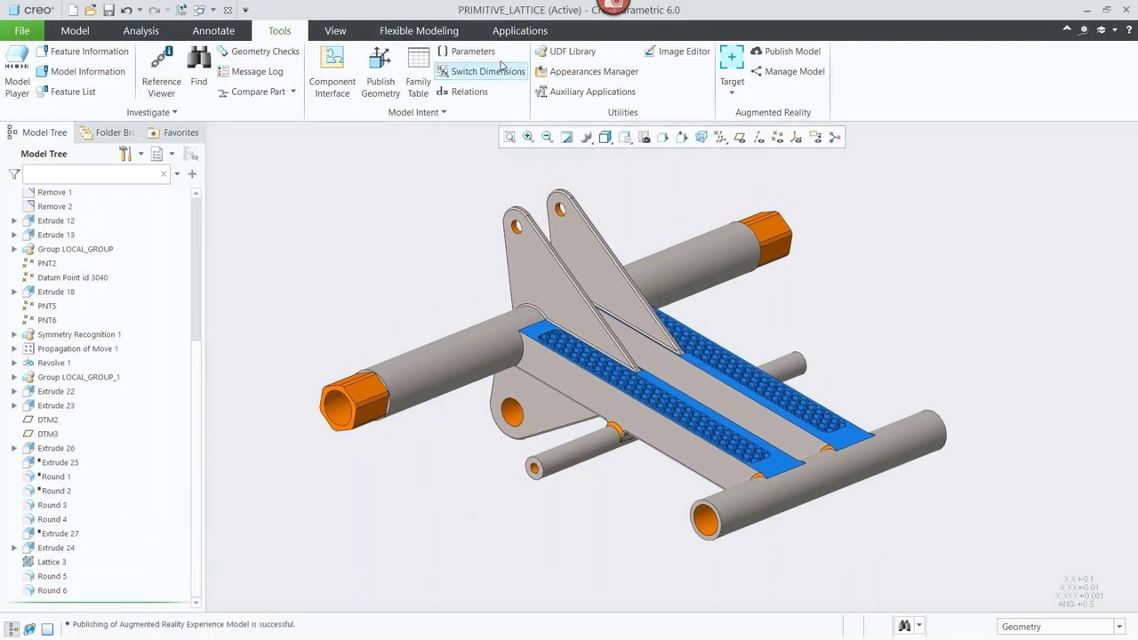
left_click(504, 32)
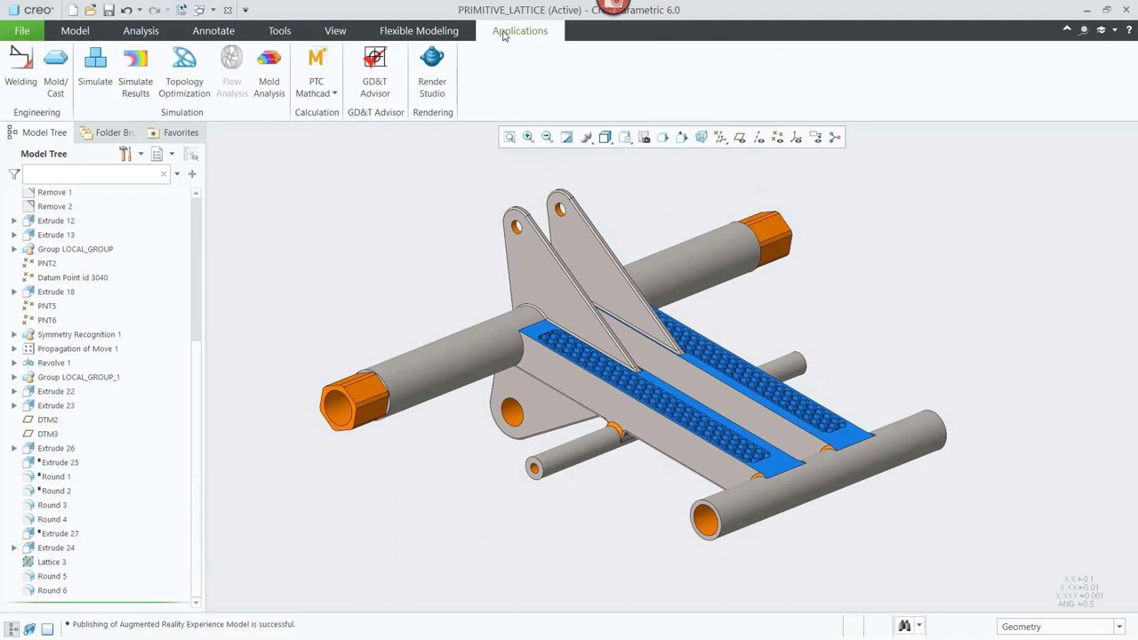
Enter simulation mode and inspect Constraint1 in ConstraintSet1 on the model
left_click(105, 73)
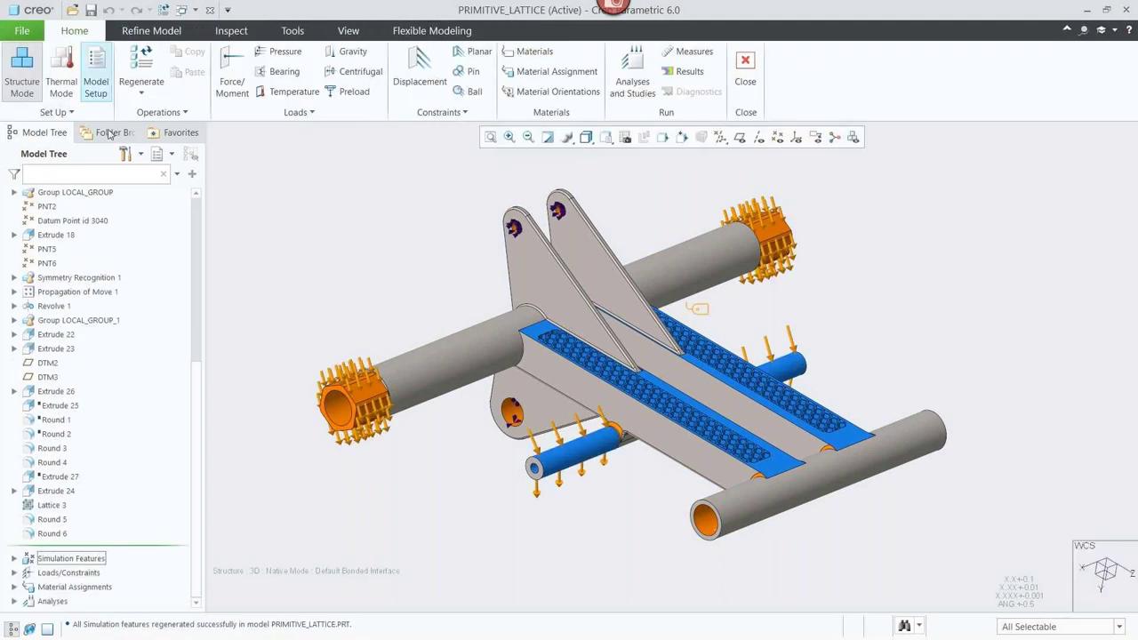
left_click(15, 573)
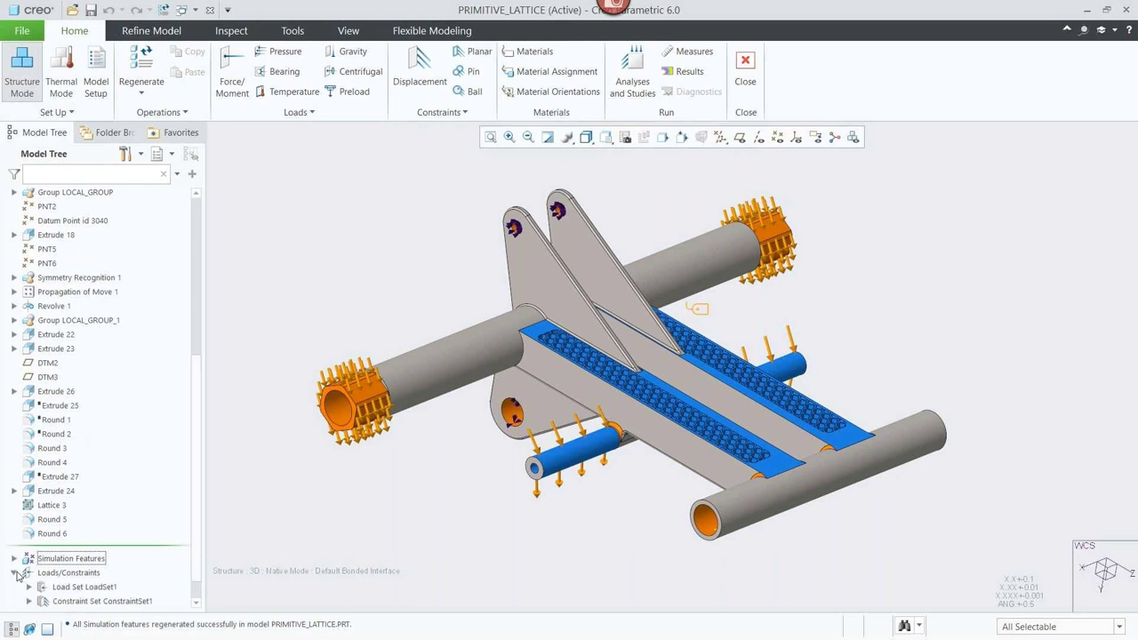
left_click(29, 601)
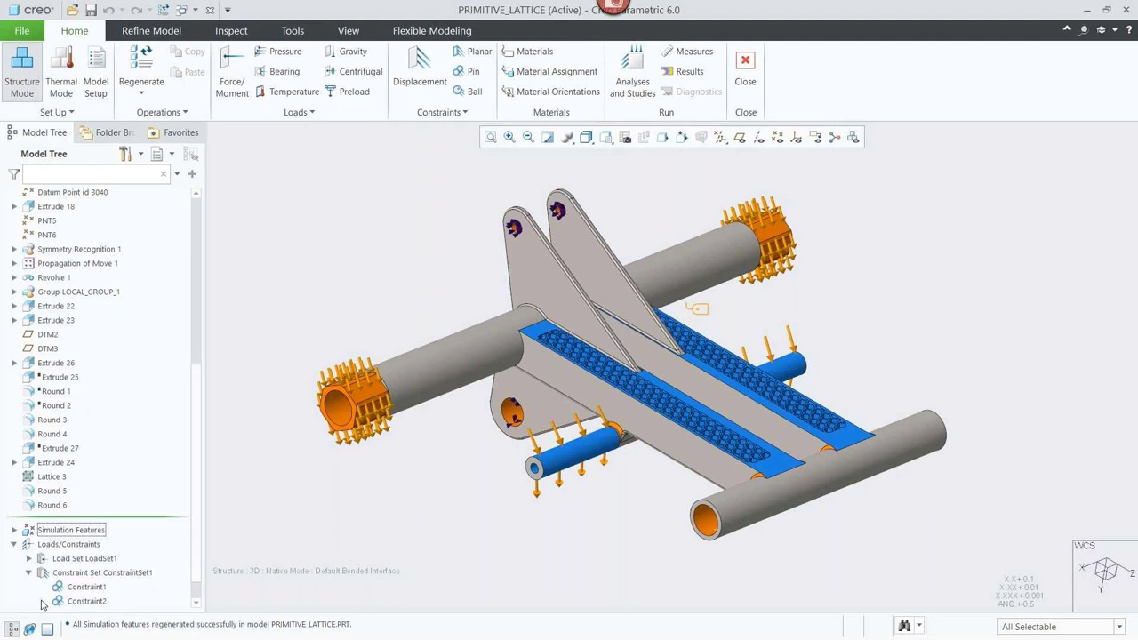
left_click(81, 587)
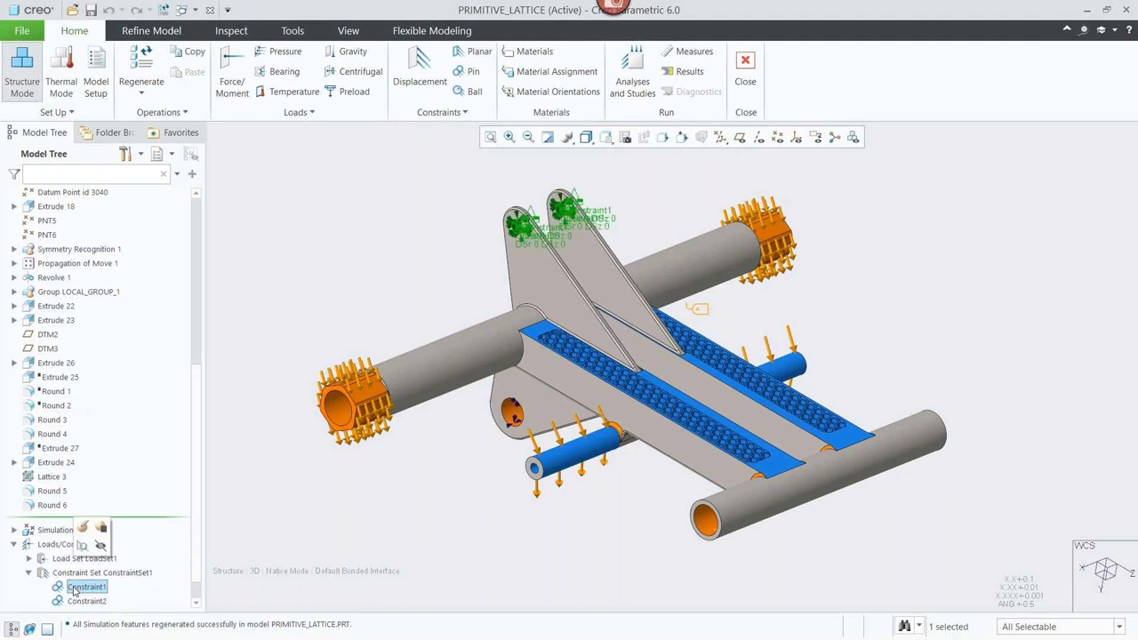
scroll(79, 603, "down", 1)
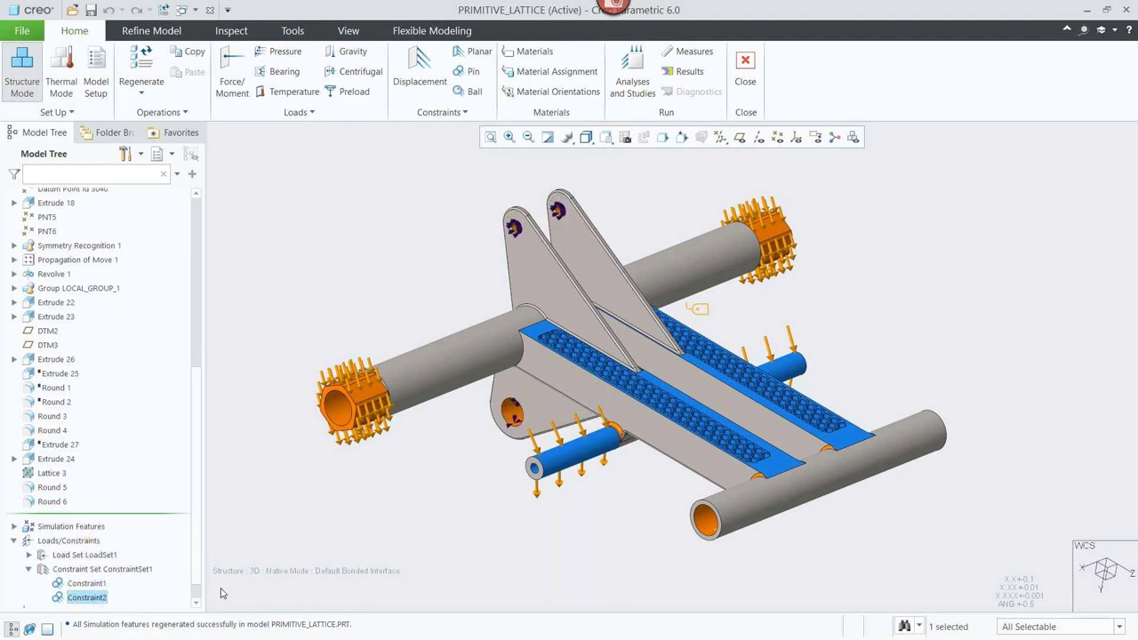
Inspect Load1 through Load4 in LoadSet1, collapse the branch, and open Analyses and Studies
left_click(29, 555)
left_click(78, 558)
left_click(78, 573)
left_click(78, 586)
left_click(78, 601)
left_click(227, 592)
left_click(15, 527)
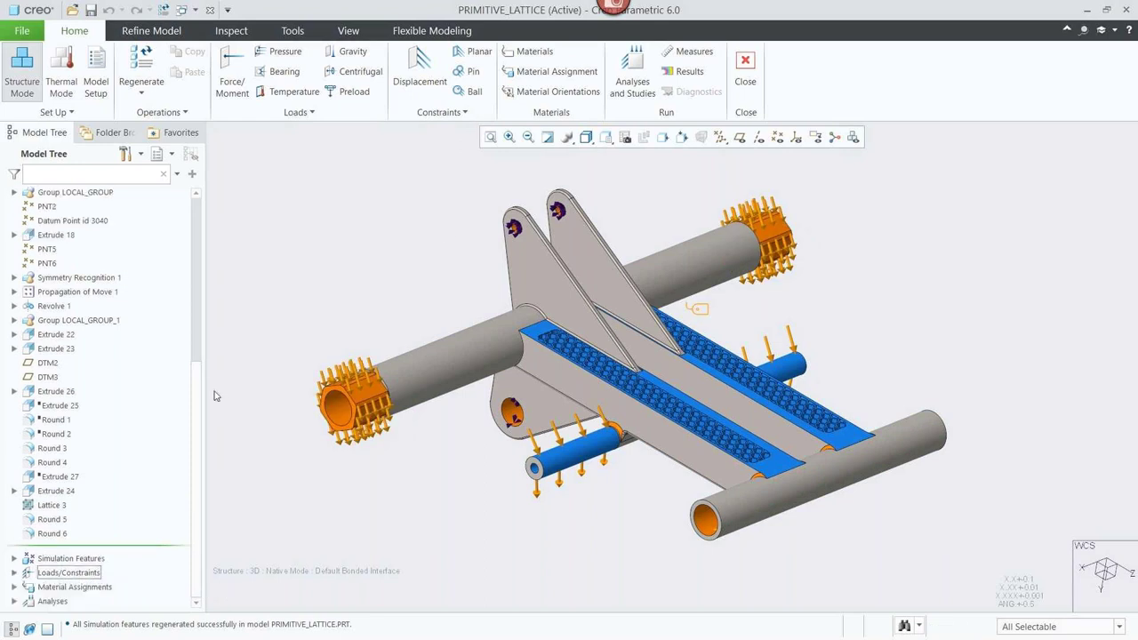
left_click(627, 84)
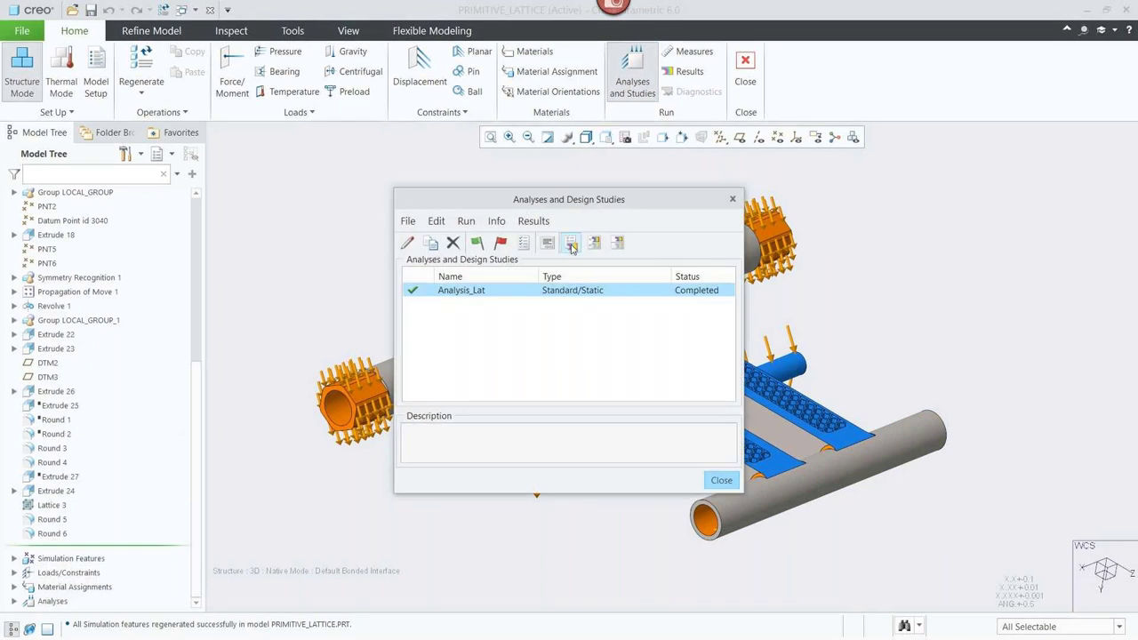
Show Analysis_Lat's von Mises stress in MPa on the deformed shape at scaling 1
left_click(571, 244)
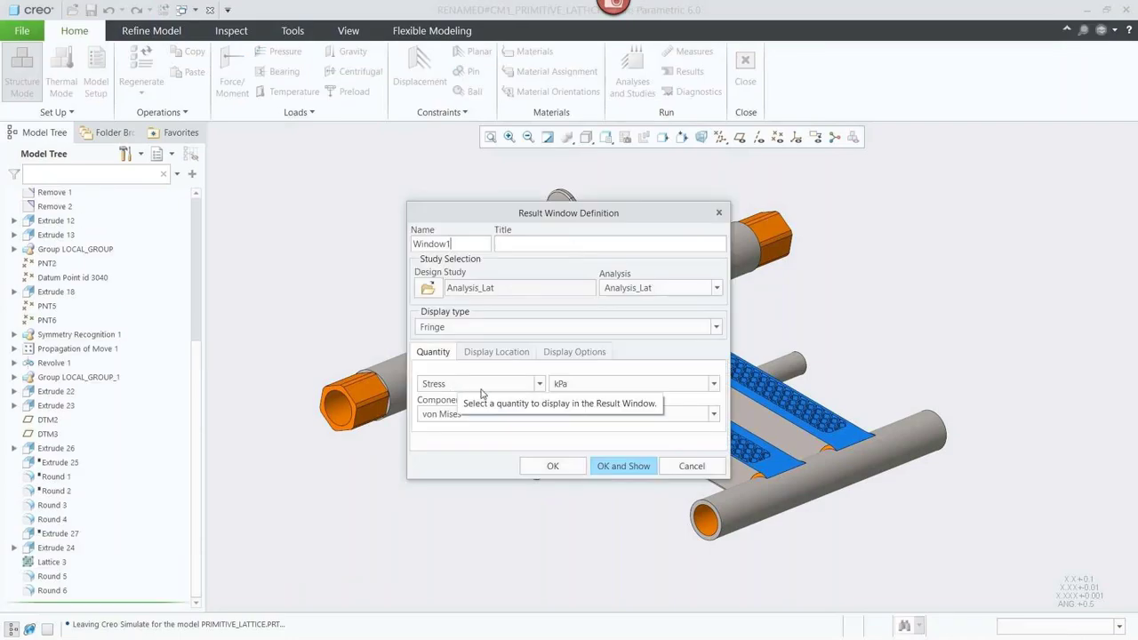
left_click(601, 388)
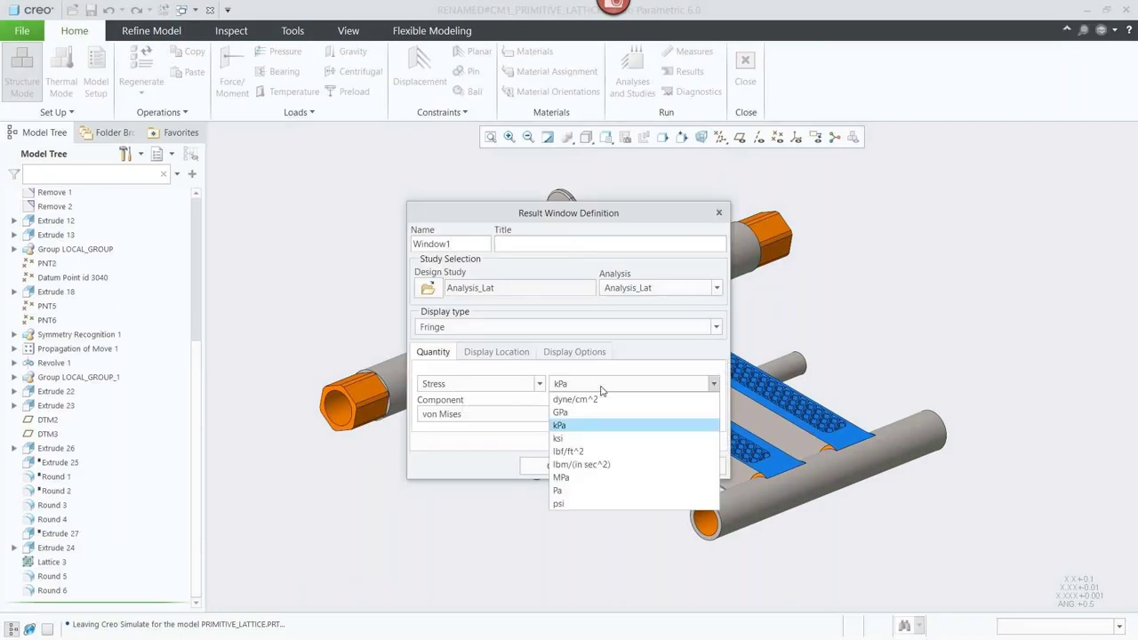
left_click(574, 478)
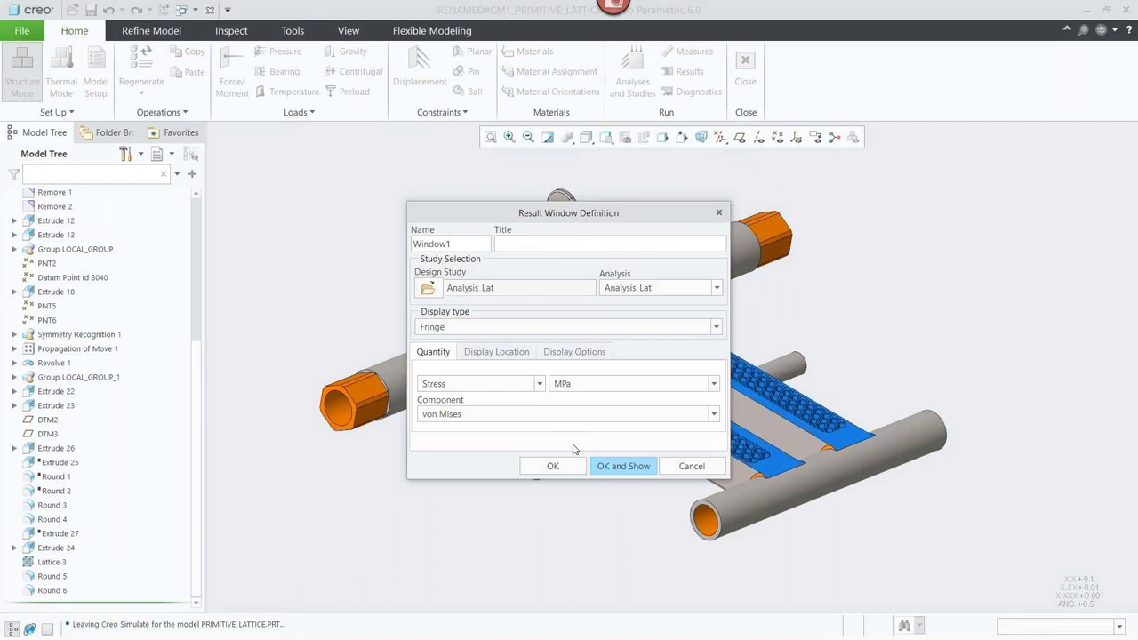
left_click(583, 354)
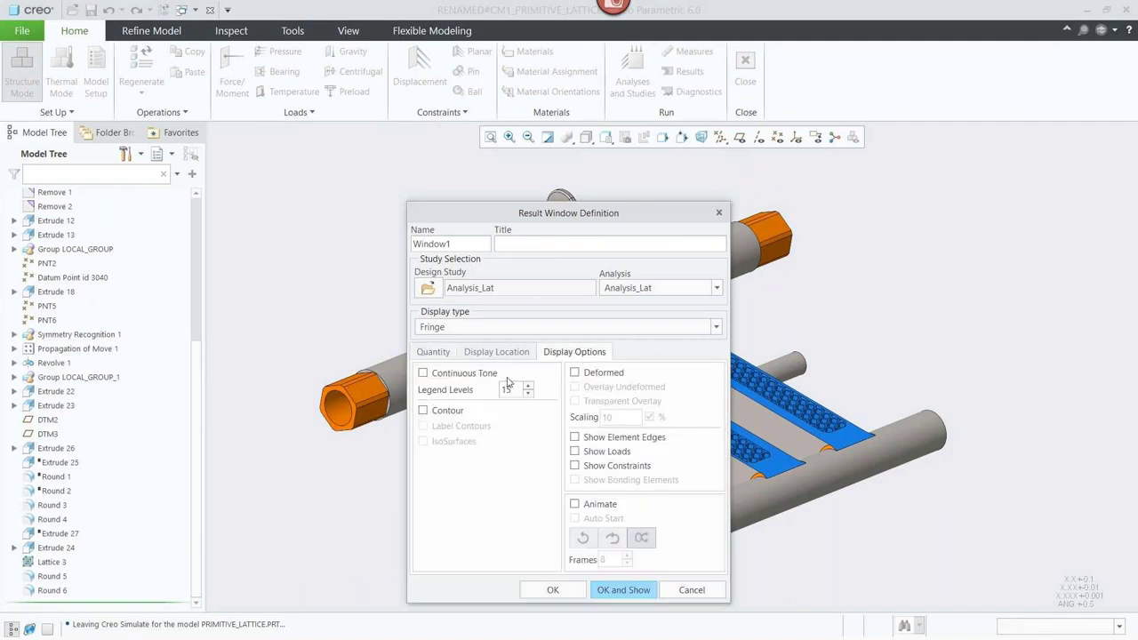
left_click(595, 377)
double_click(616, 421)
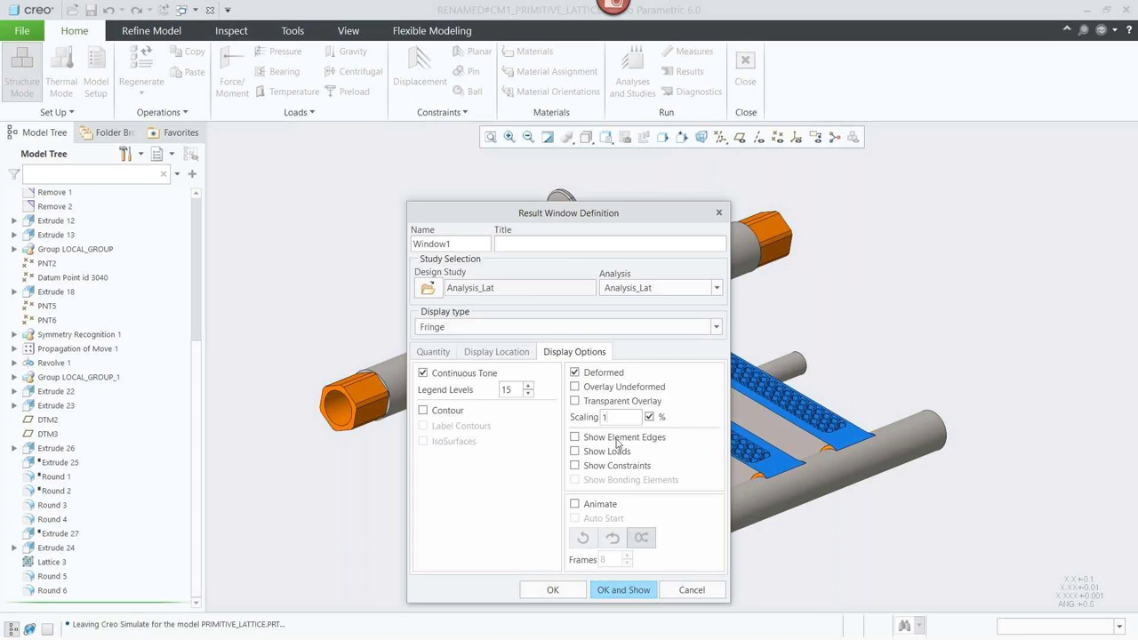
left_click(632, 590)
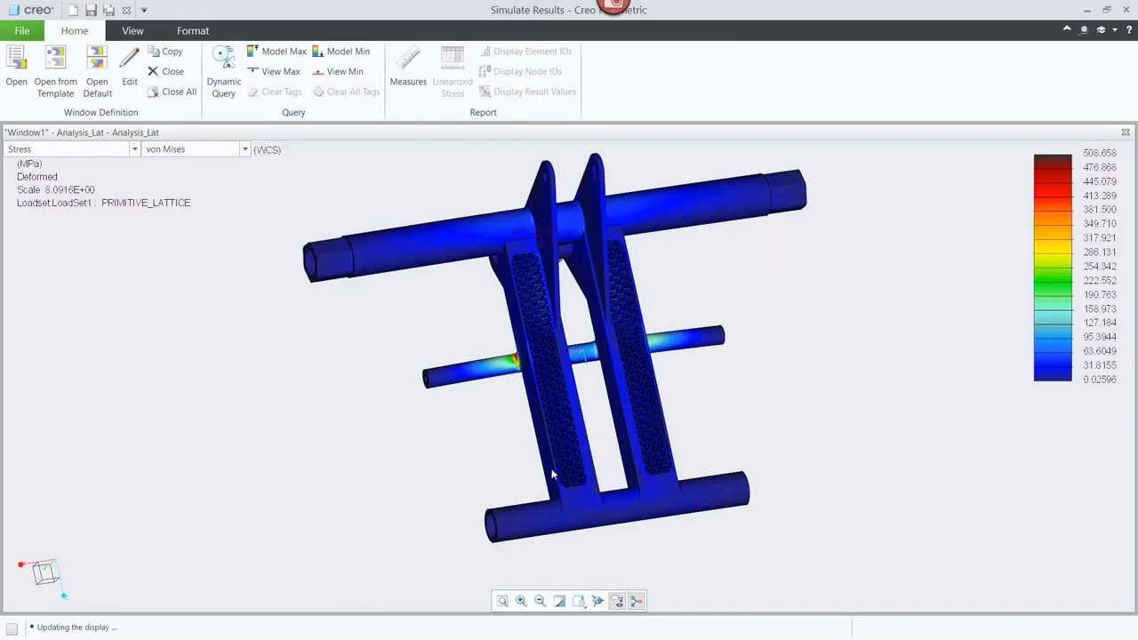
Copy the result window and switch the copy to the Analysis_Str design study
scroll(512, 363, "up", 2)
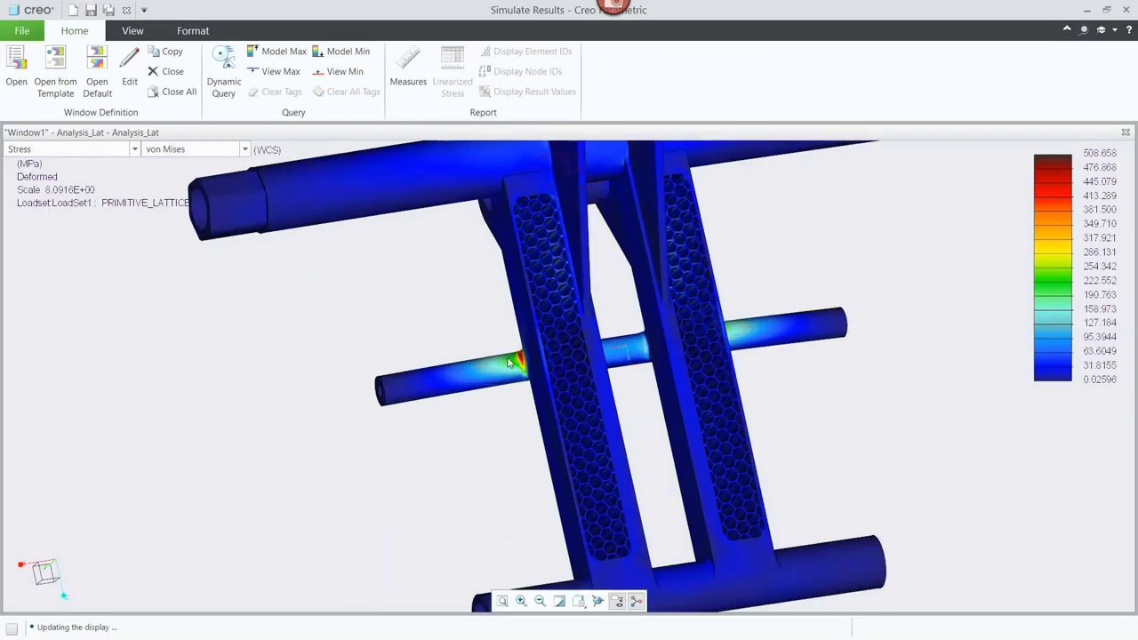
scroll(510, 363, "up", 3)
scroll(509, 363, "down", 5)
scroll(509, 362, "down", 2)
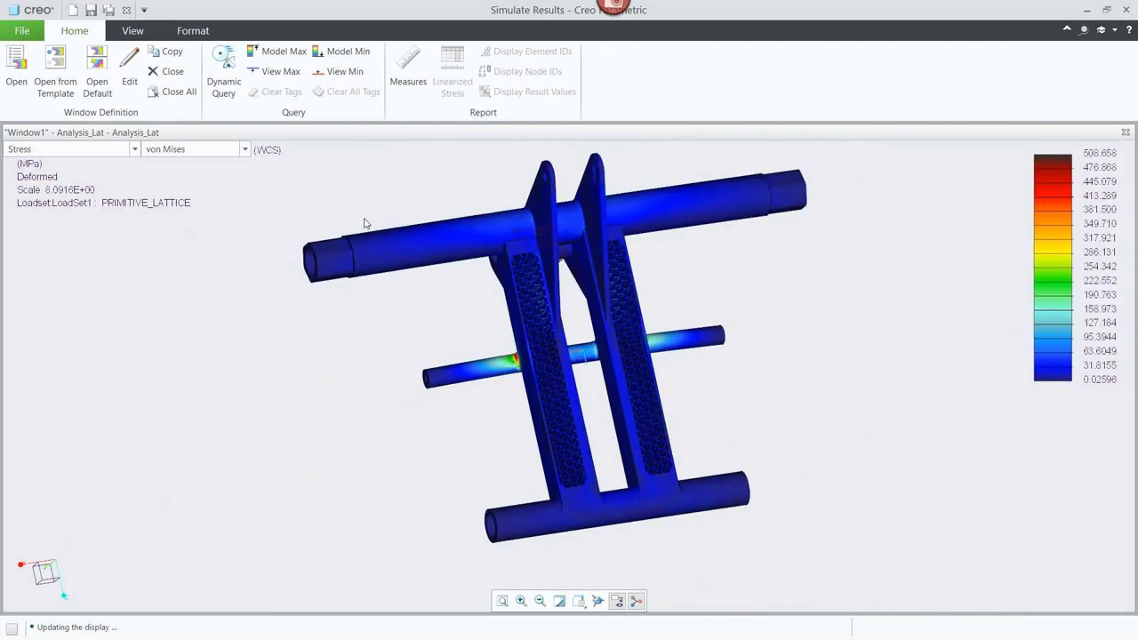
left_click(178, 55)
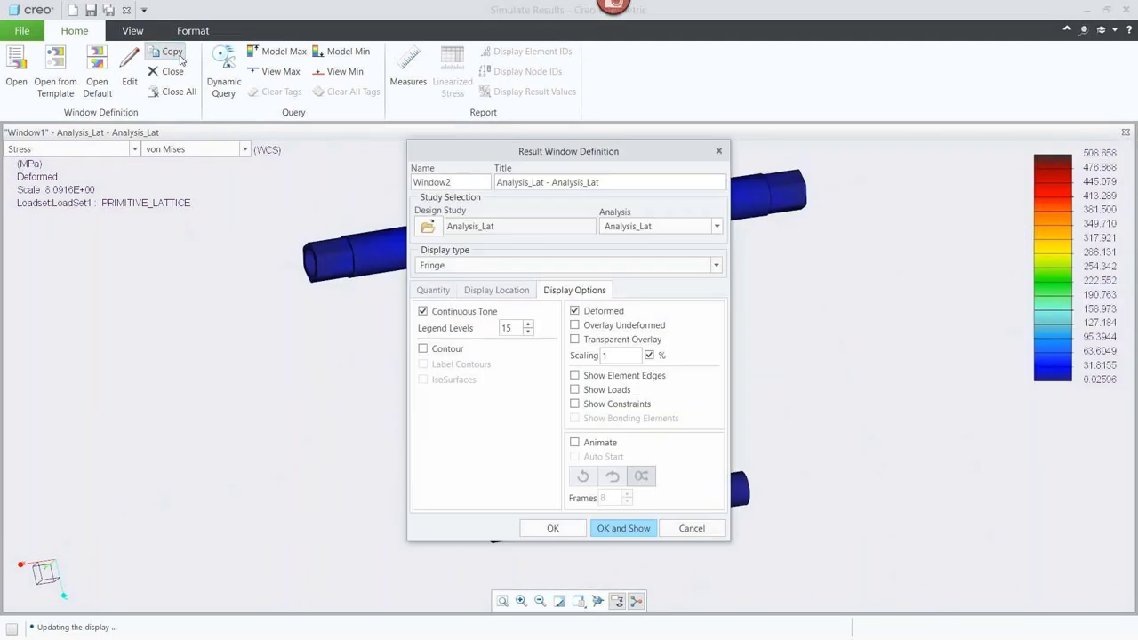
left_click(428, 229)
left_click(433, 329)
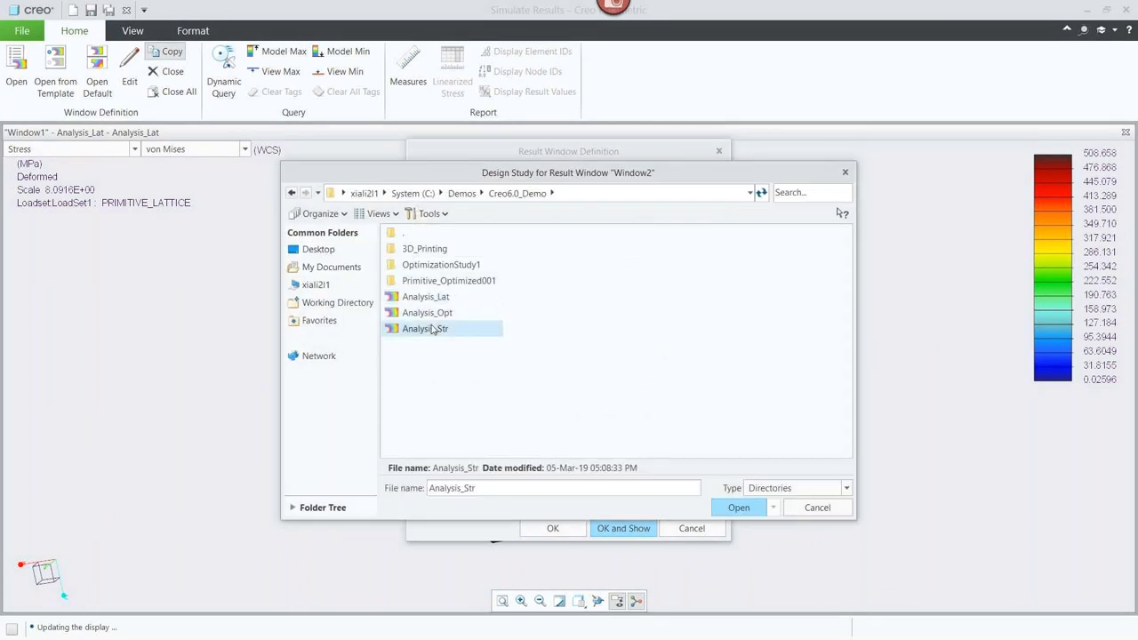
left_click(735, 514)
left_click(632, 528)
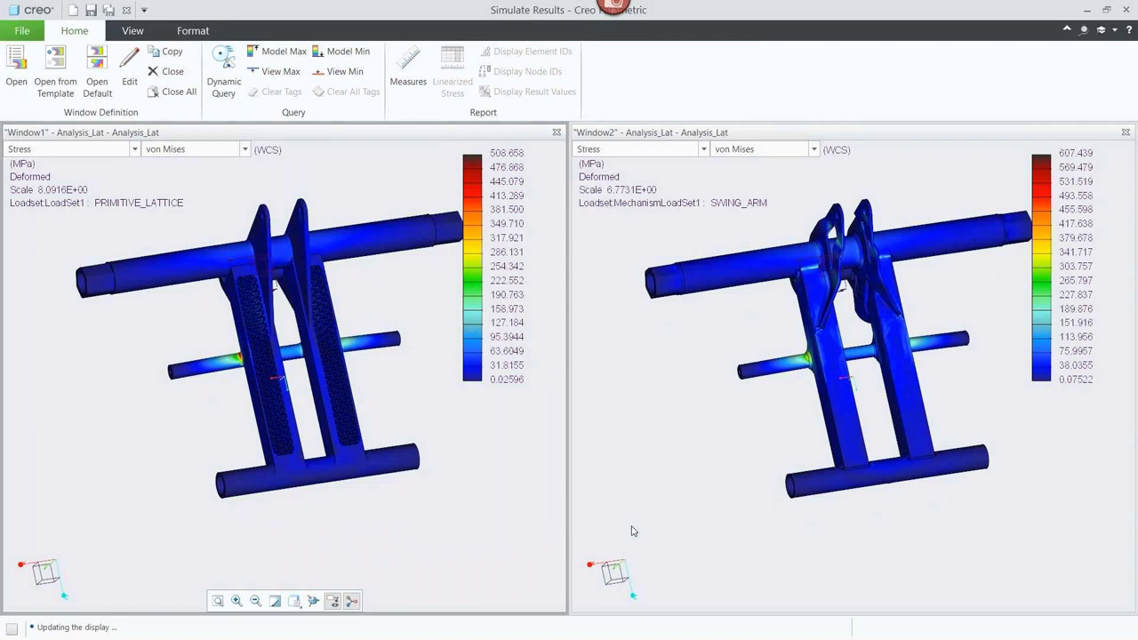
Tie the legend scale to the right-hand result window
left_click(193, 32)
left_click(49, 55)
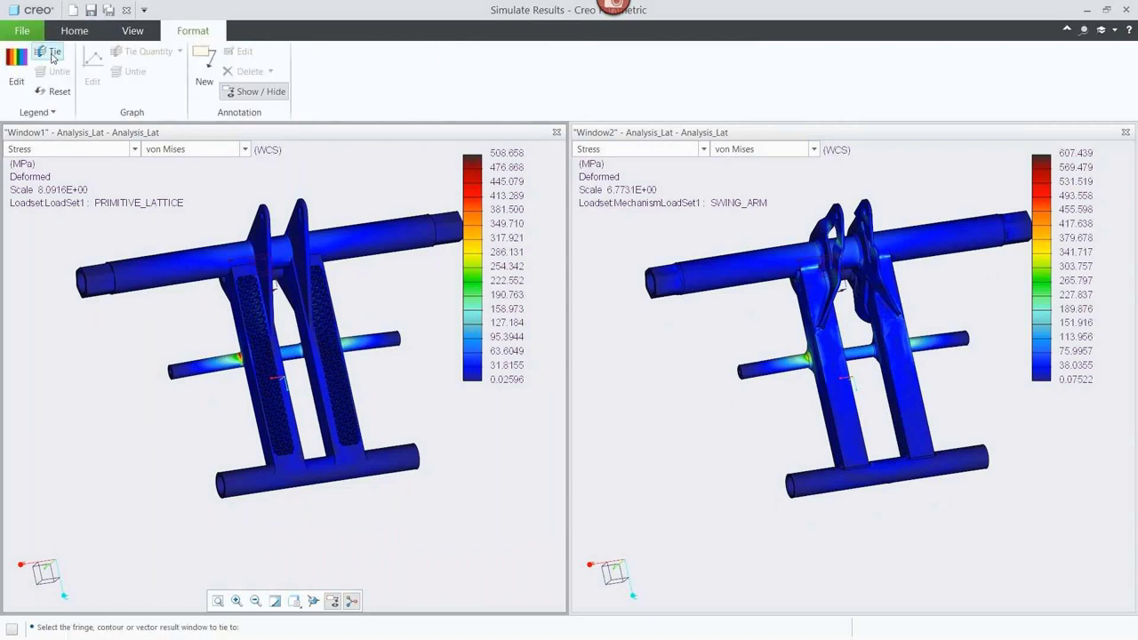
left_click(593, 240)
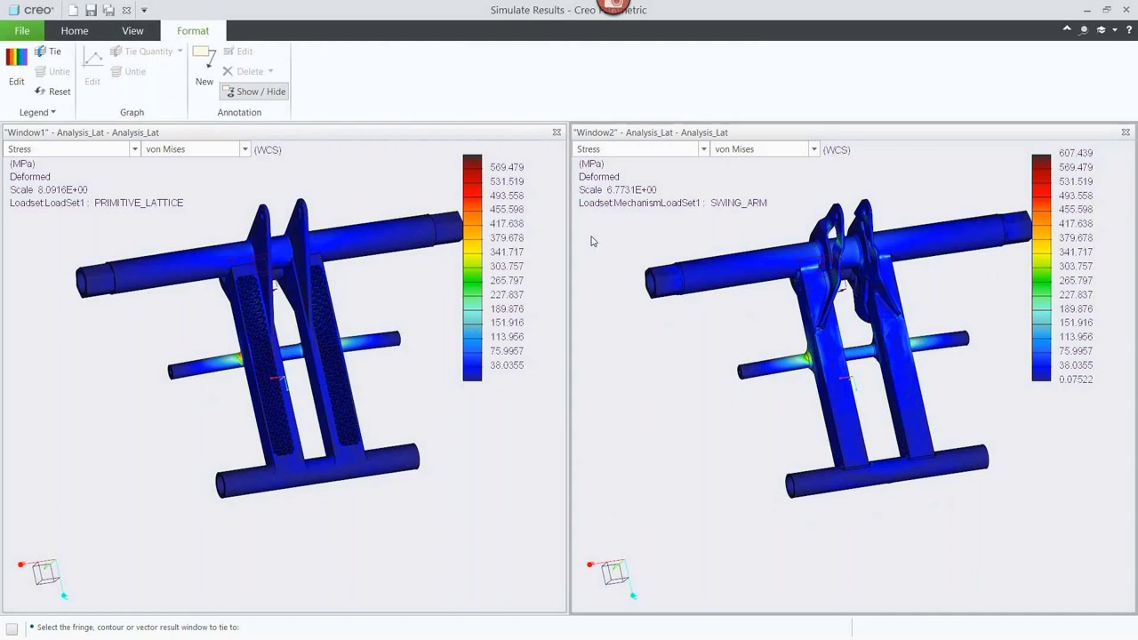
Tie the left window's view orientation to the other window and zoom to compare
left_click(133, 32)
left_click(250, 52)
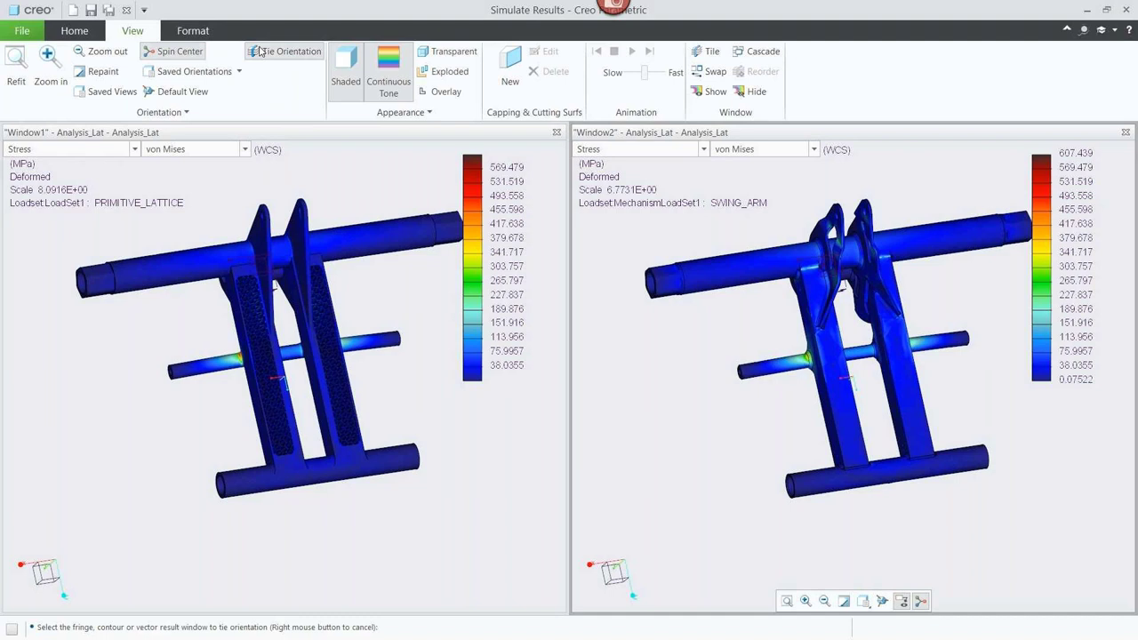
left_click(382, 279)
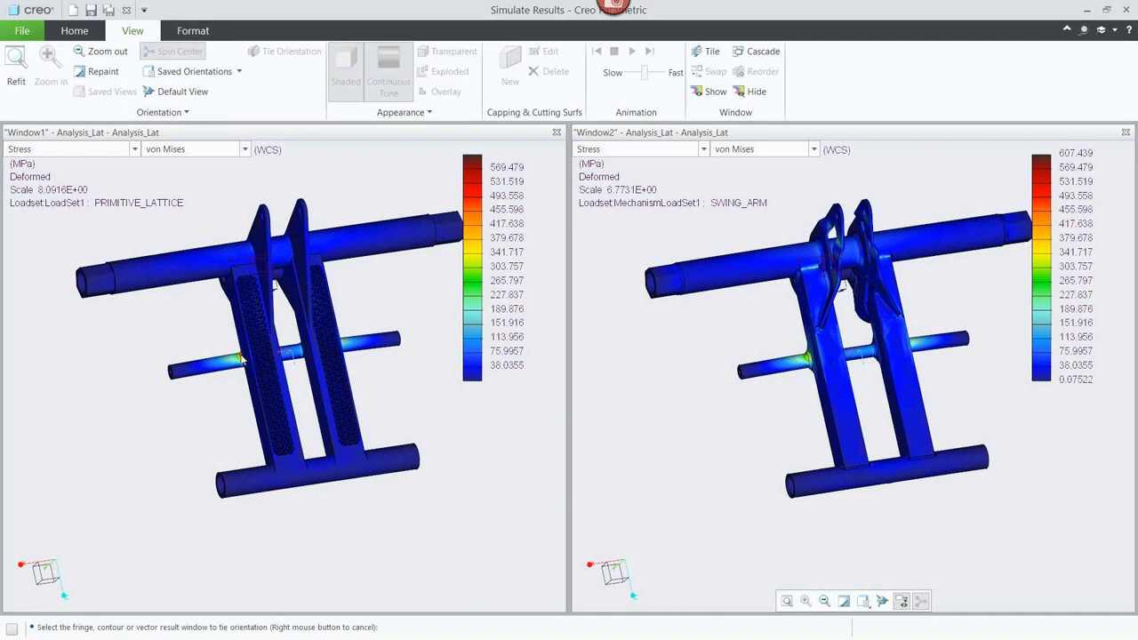
scroll(238, 359, "up", 5)
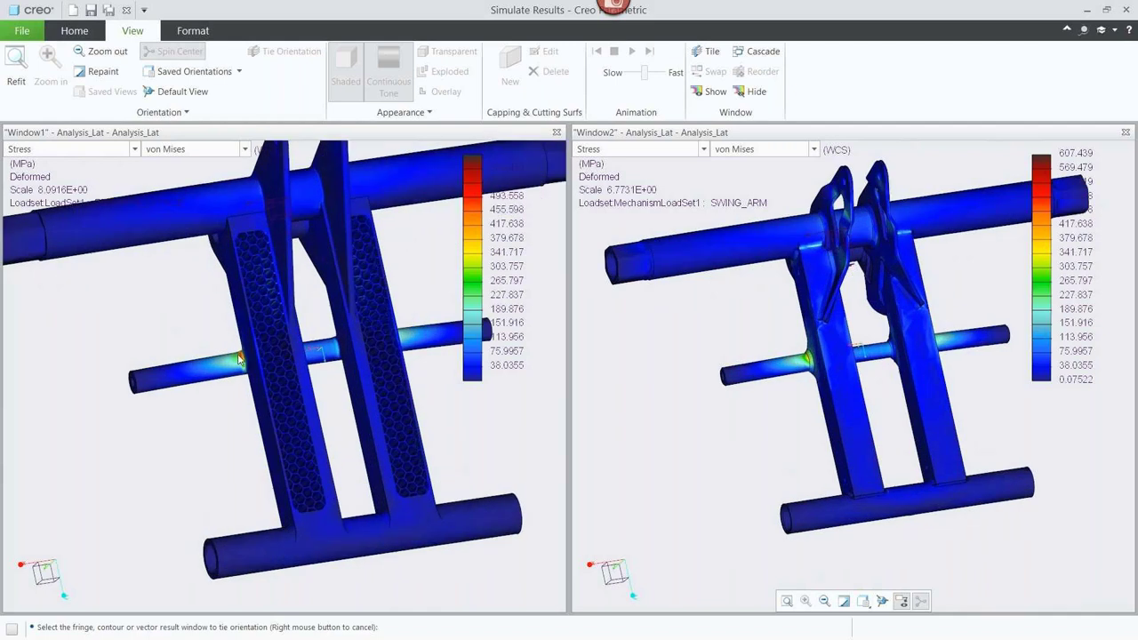
scroll(238, 358, "up", 4)
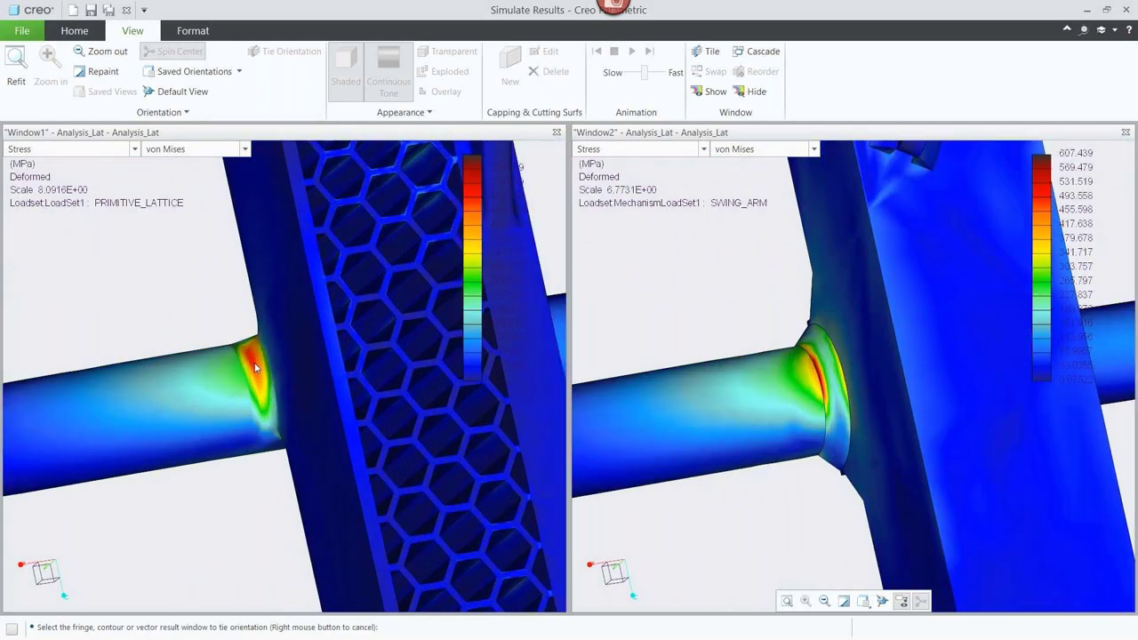
scroll(263, 372, "up", 4)
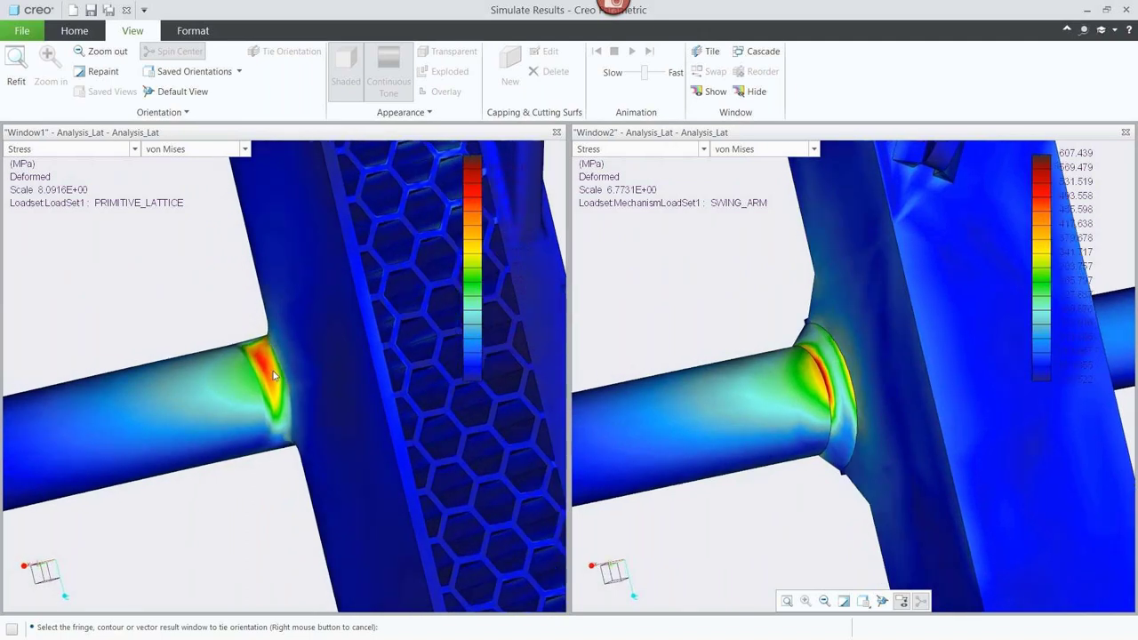
scroll(268, 374, "up", 3)
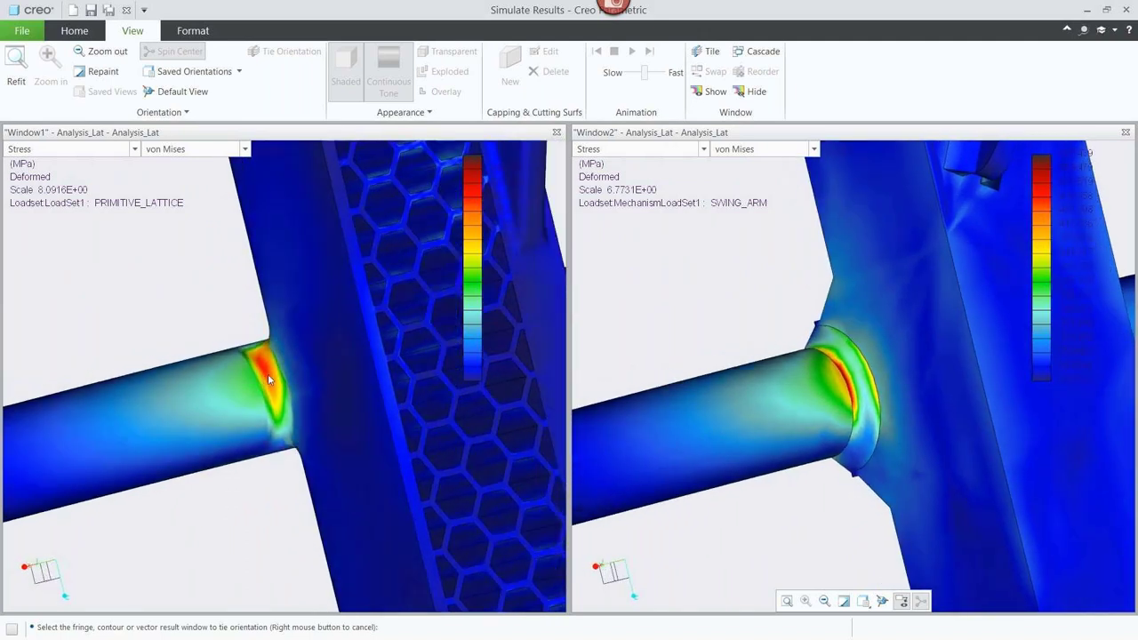
scroll(258, 378, "down", 2)
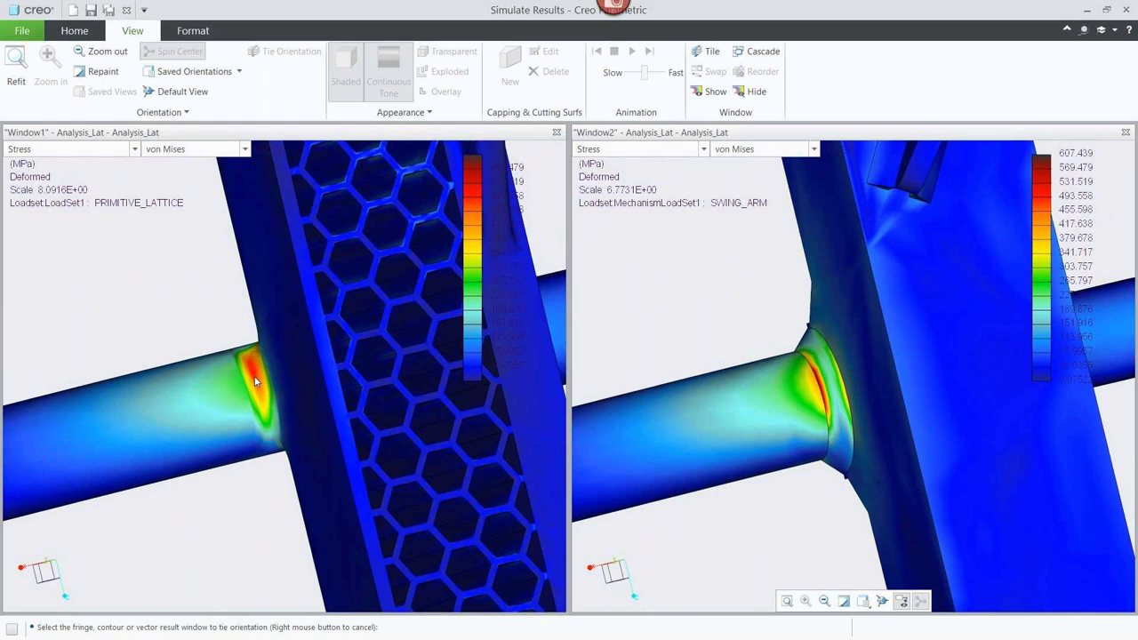
scroll(254, 381, "down", 6)
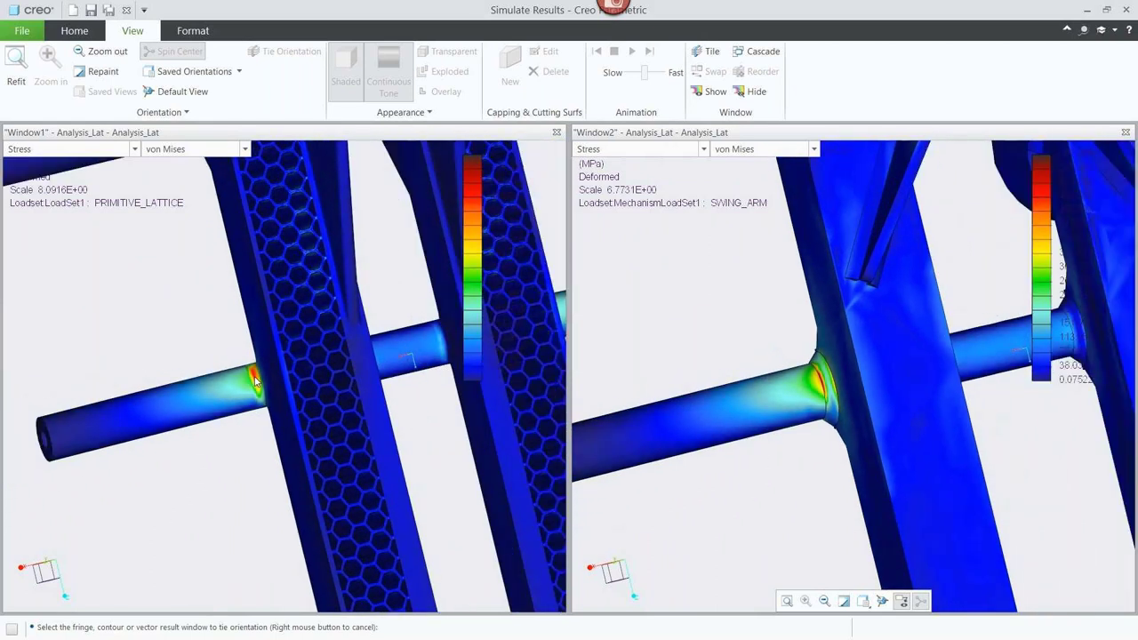
scroll(254, 380, "down", 5)
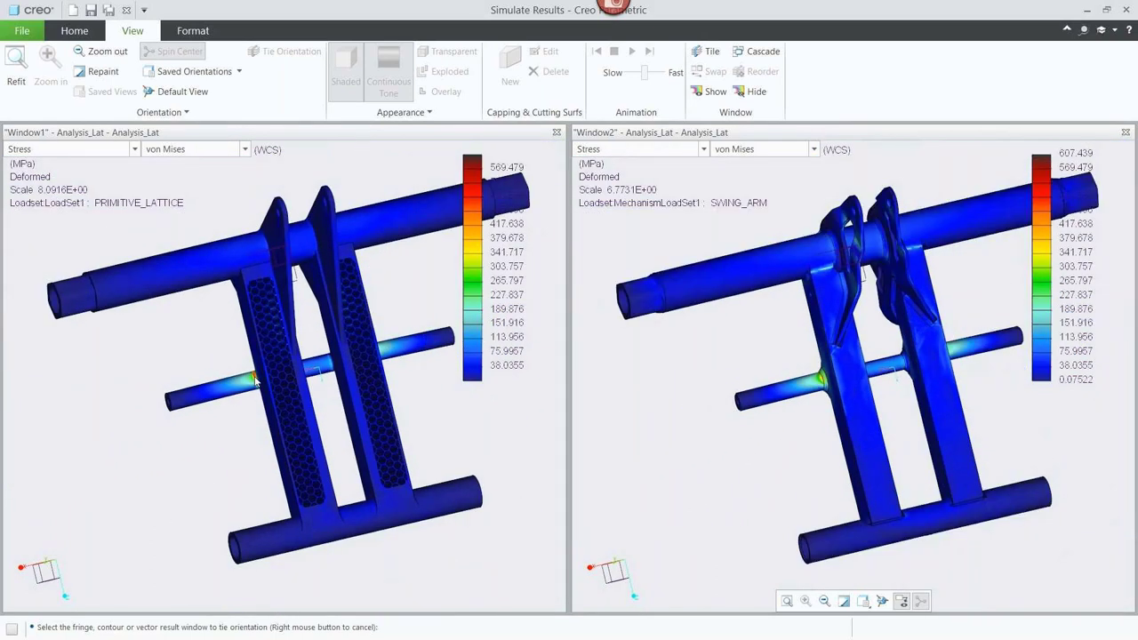
Close the result windows without saving and dismiss the Analyses and Design Studies list
left_click(1128, 11)
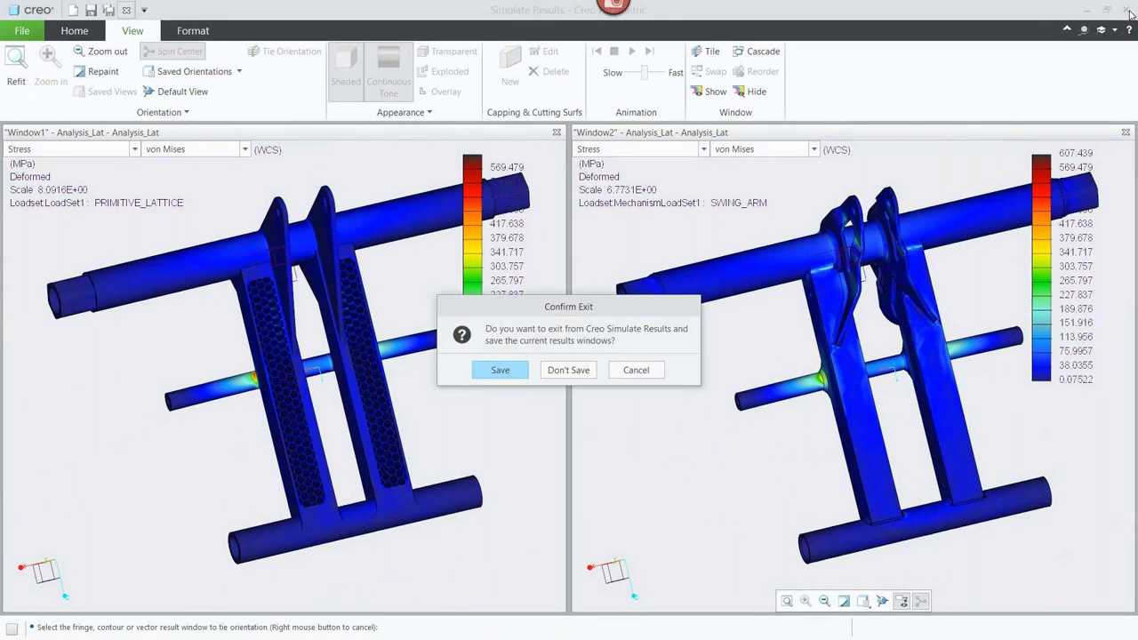
left_click(569, 369)
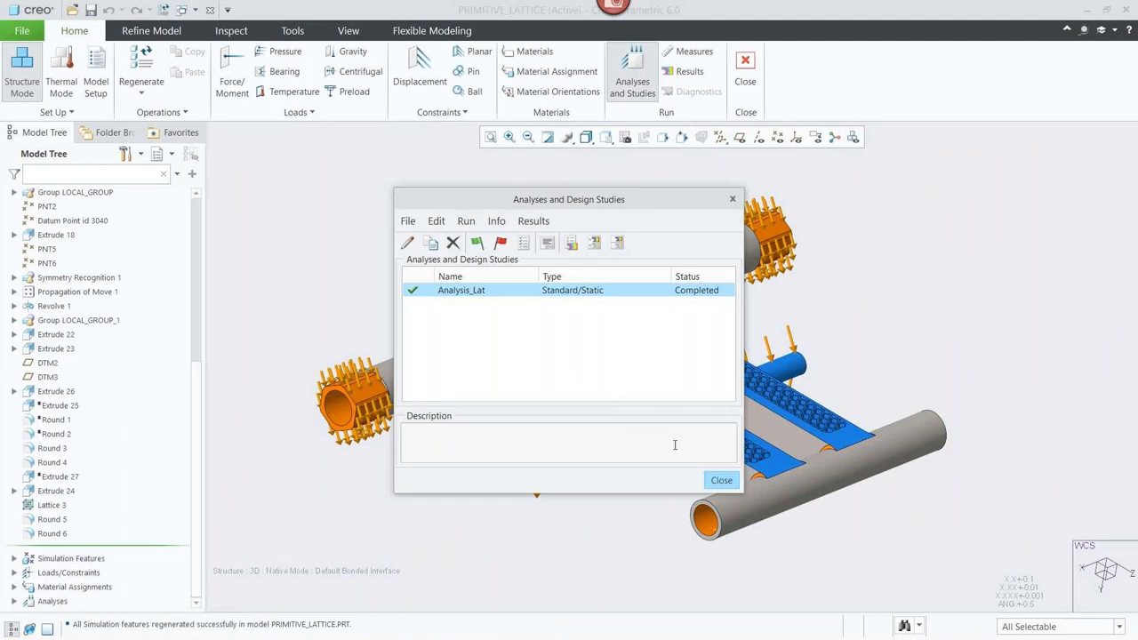
left_click(721, 481)
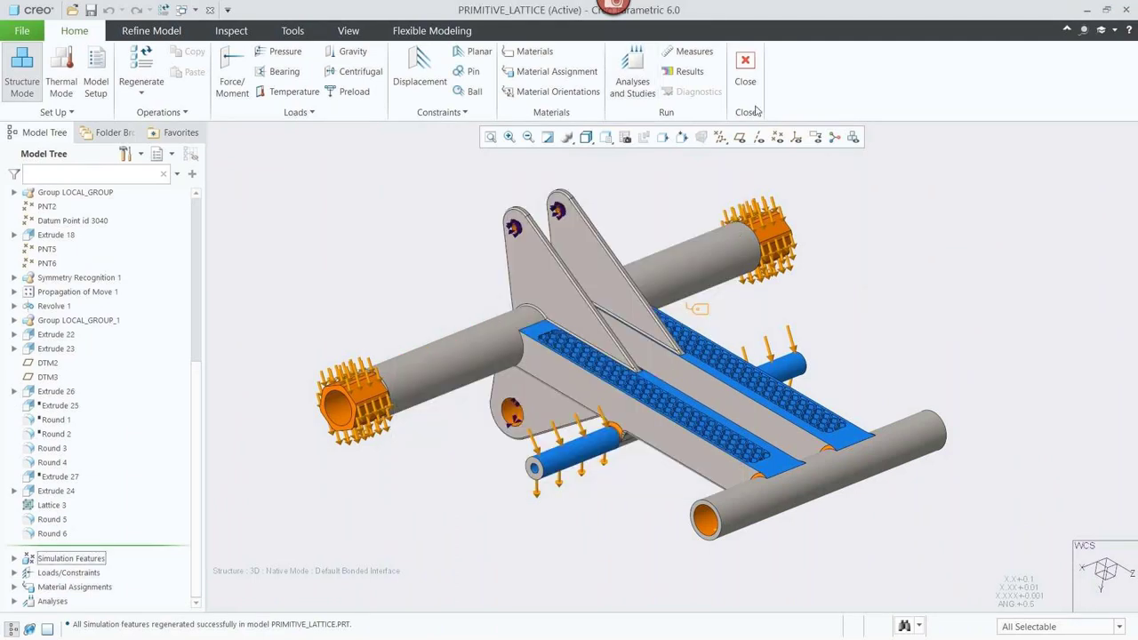
Leave simulation mode and start a Build Direction analysis
left_click(746, 73)
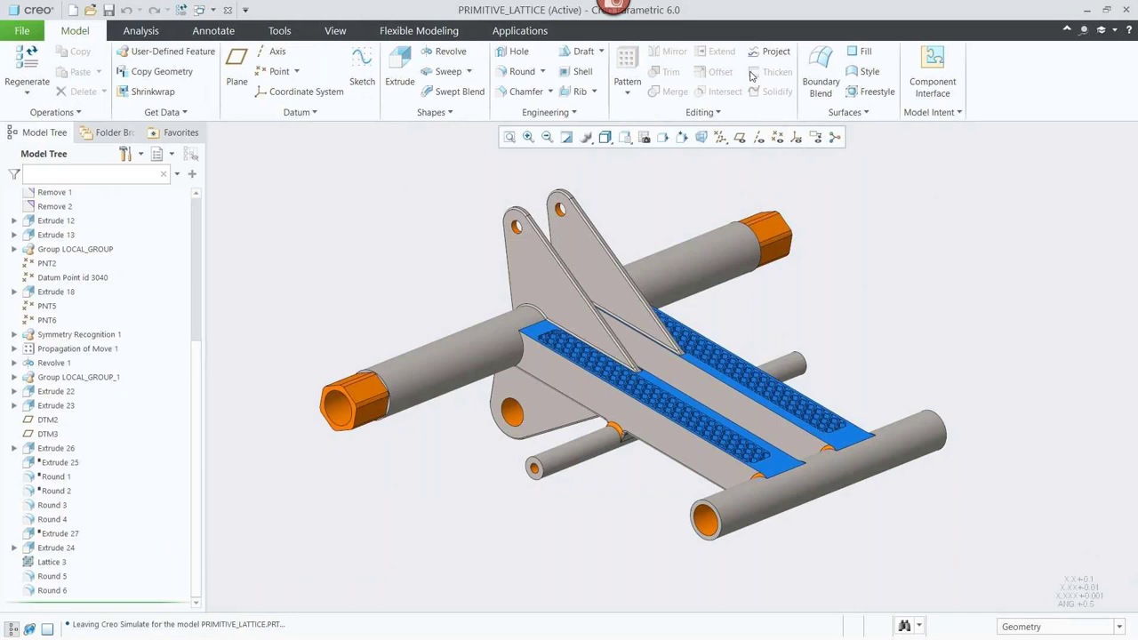
left_click(144, 32)
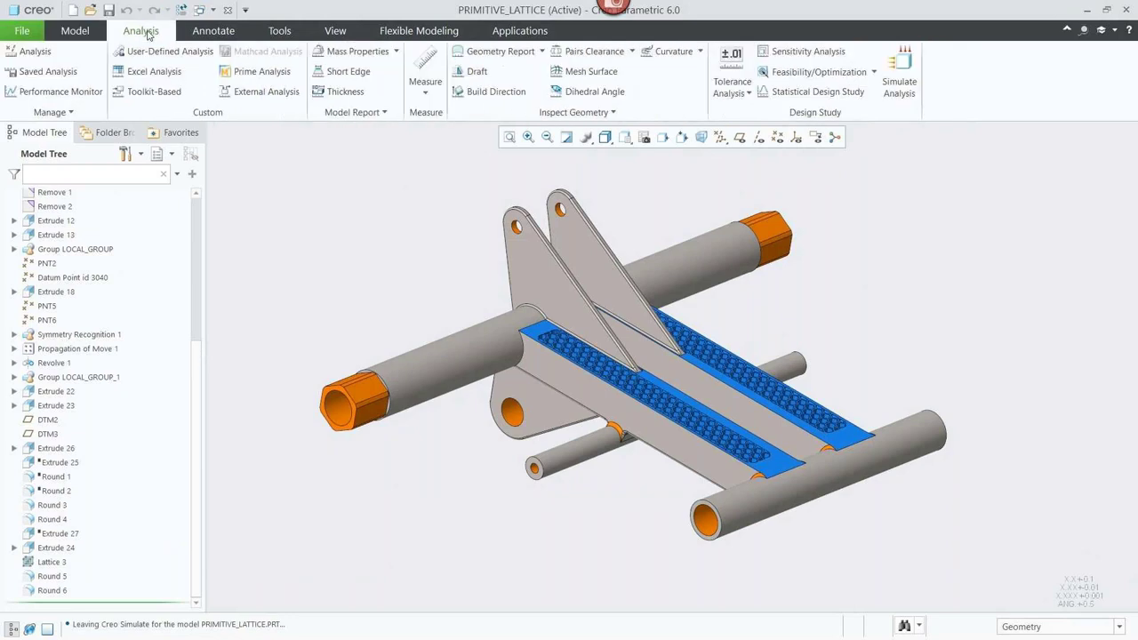
left_click(491, 99)
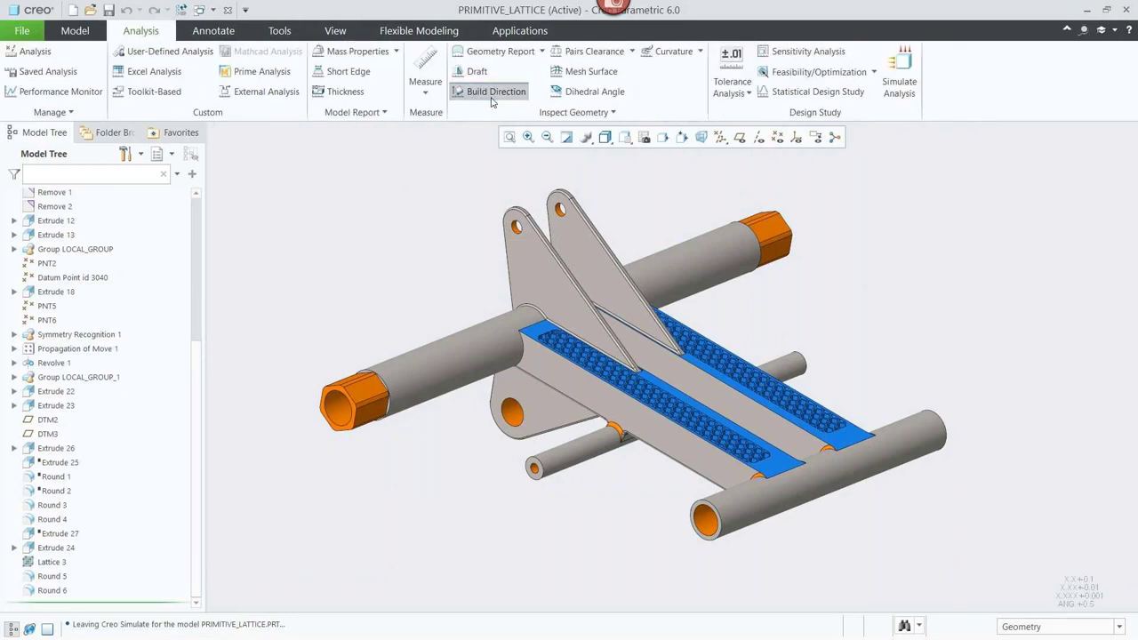
Set the TOP datum as the build tray and inspect the overhang shading
left_click_drag(205, 353, 208, 219)
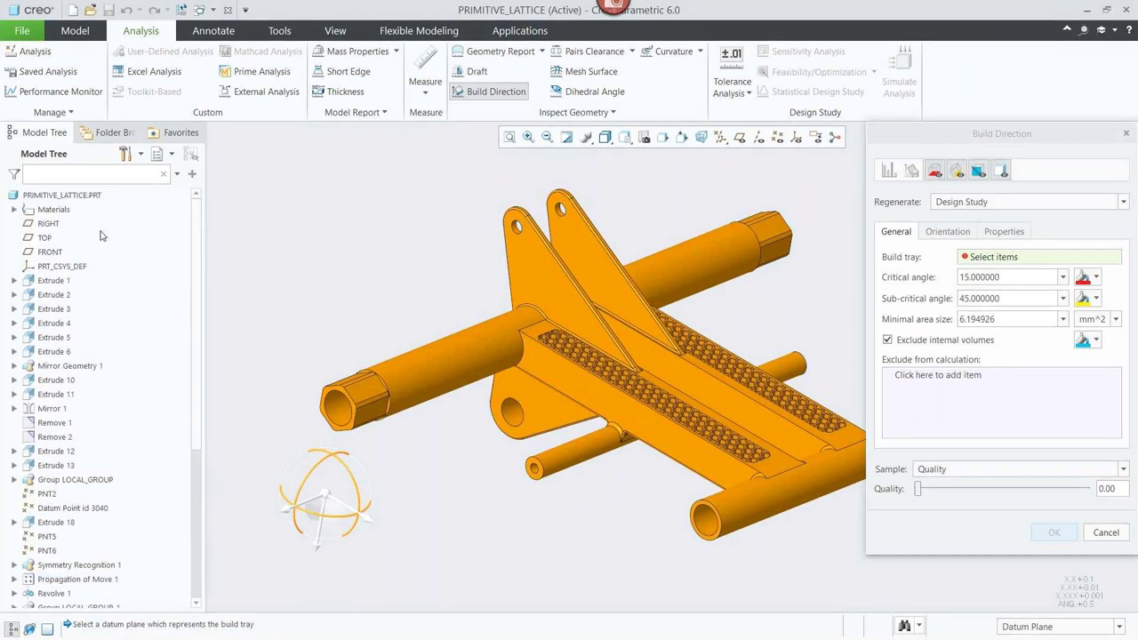
left_click(44, 239)
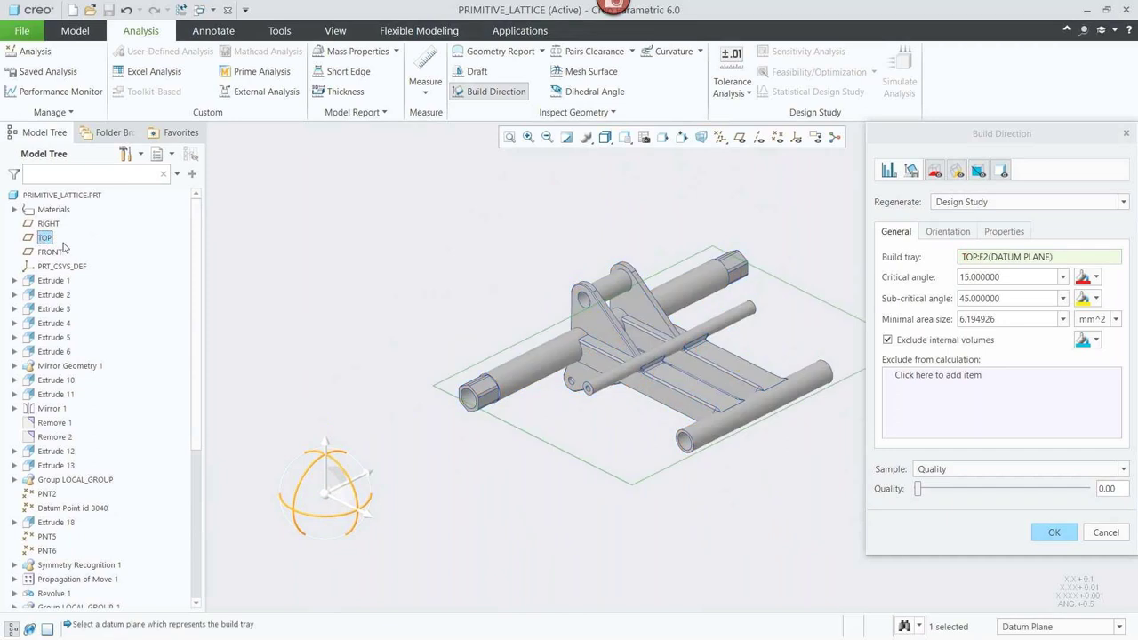
middle_click_drag(597, 366, 608, 295)
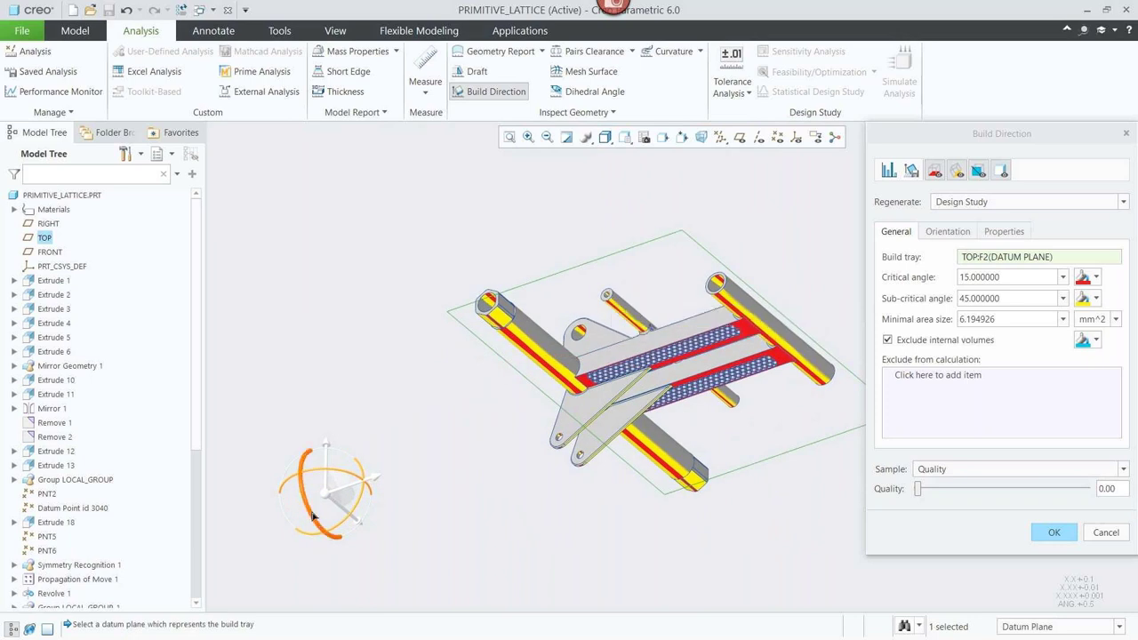
left_click_drag(313, 505, 343, 475)
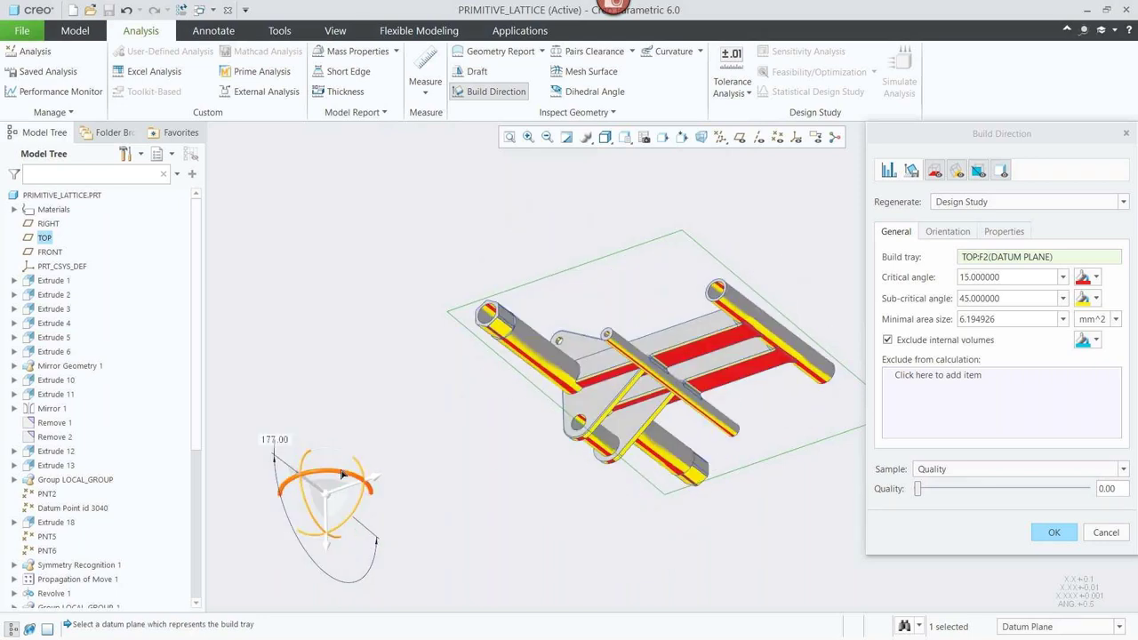
Raise the critical overhang angle to 30 degrees
double_click(1007, 276)
type("30")
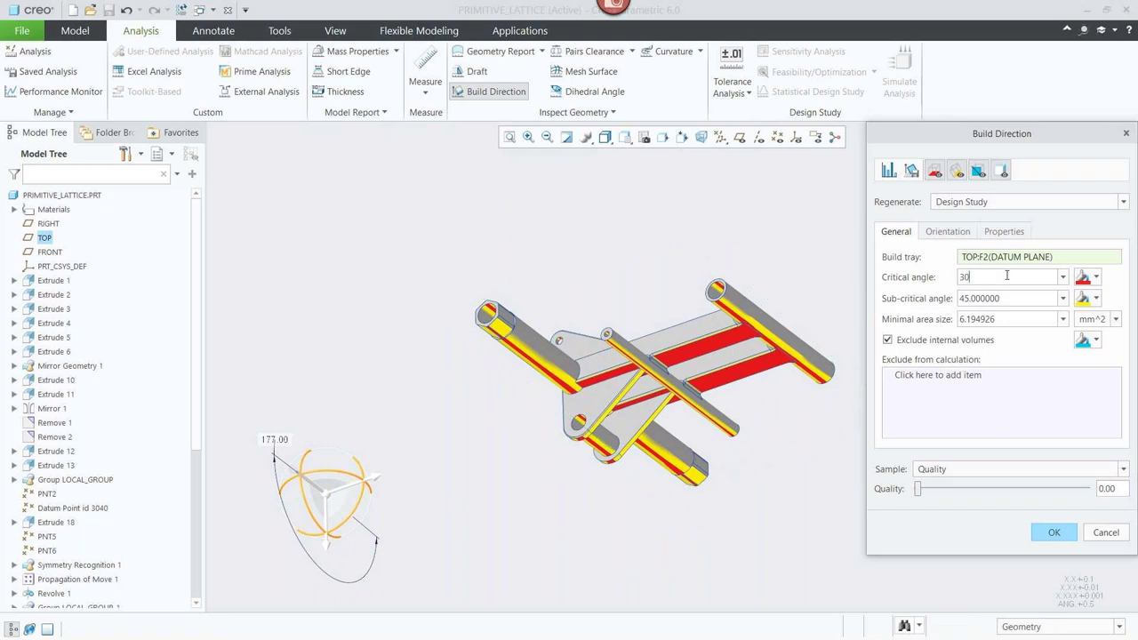
key("Return")
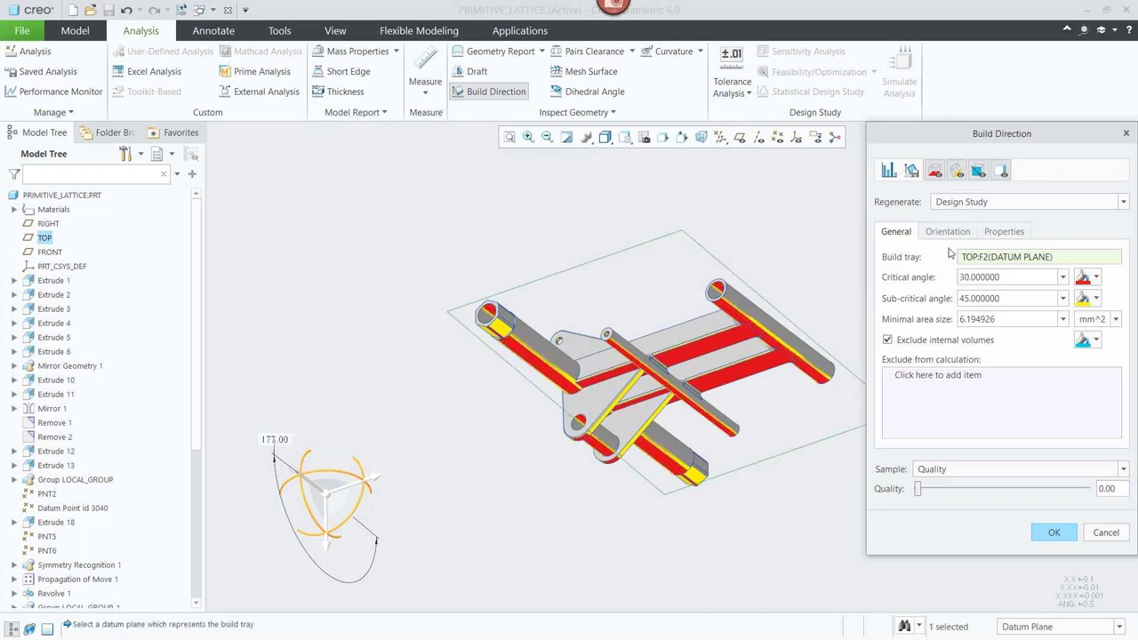
left_click(947, 231)
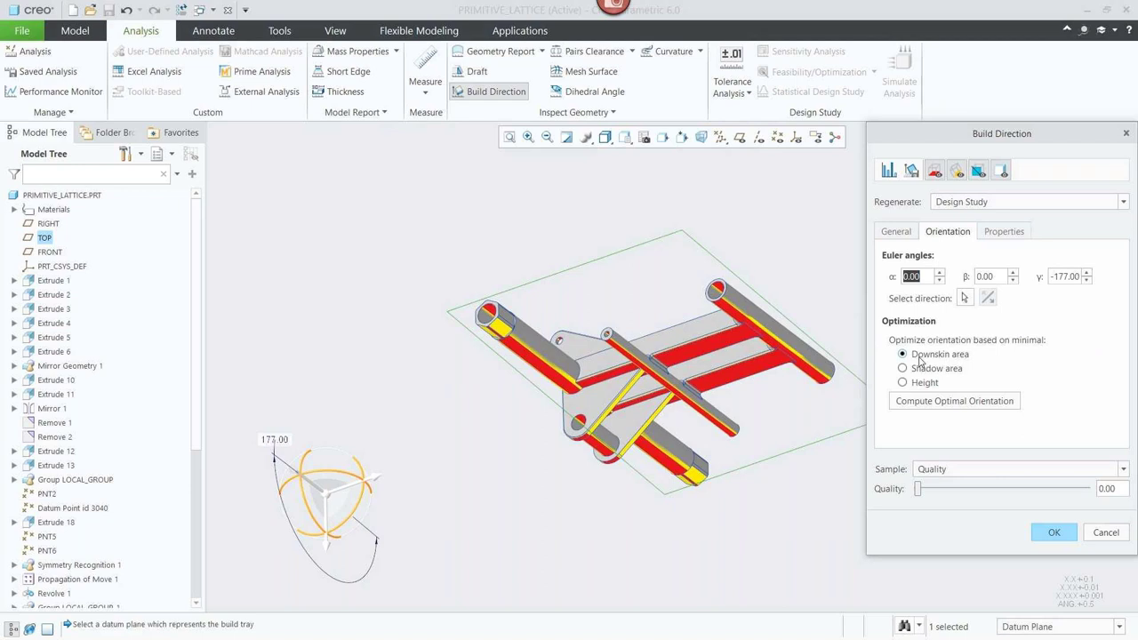
Compute and apply the optimal build orientation, save it as view BUILD_DIRECTION_1
left_click(951, 405)
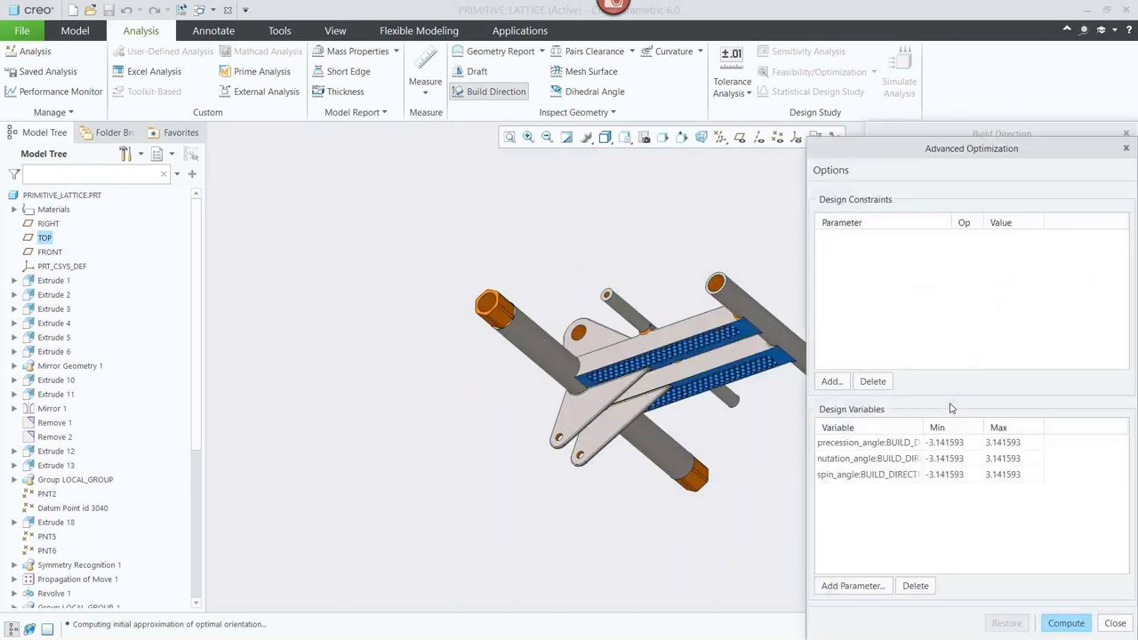
left_click(1062, 623)
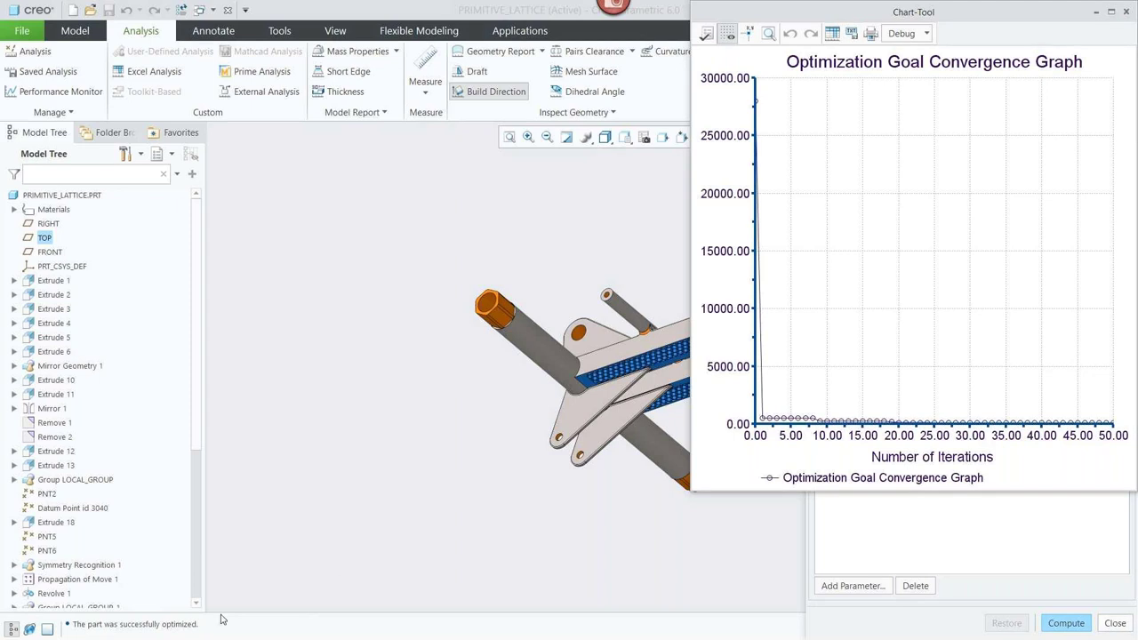
left_click(1126, 12)
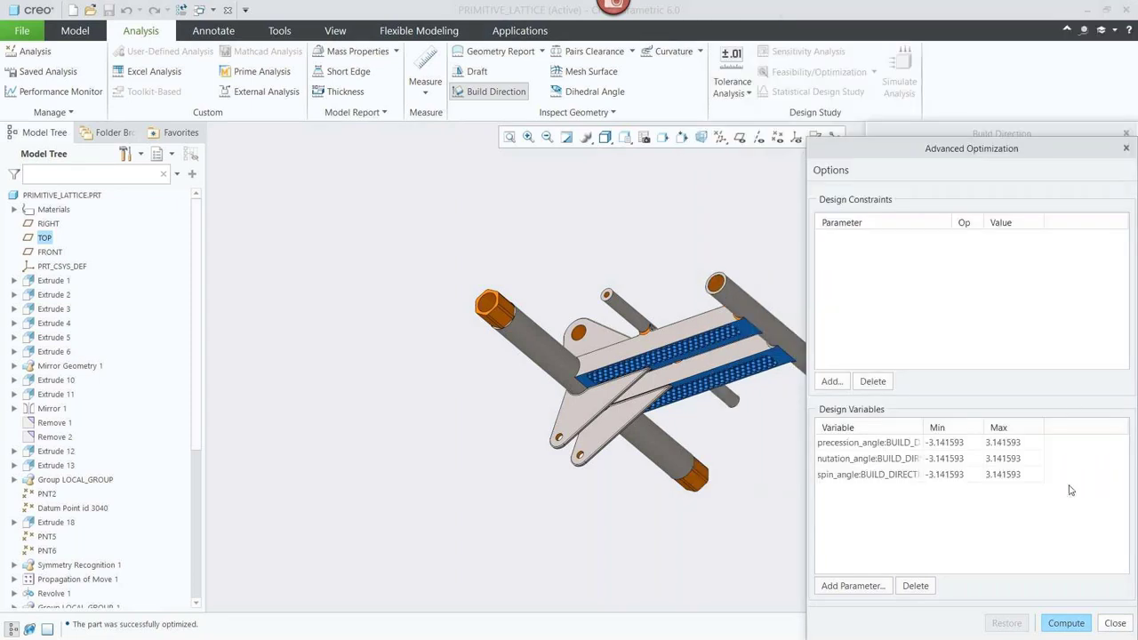
left_click(1115, 624)
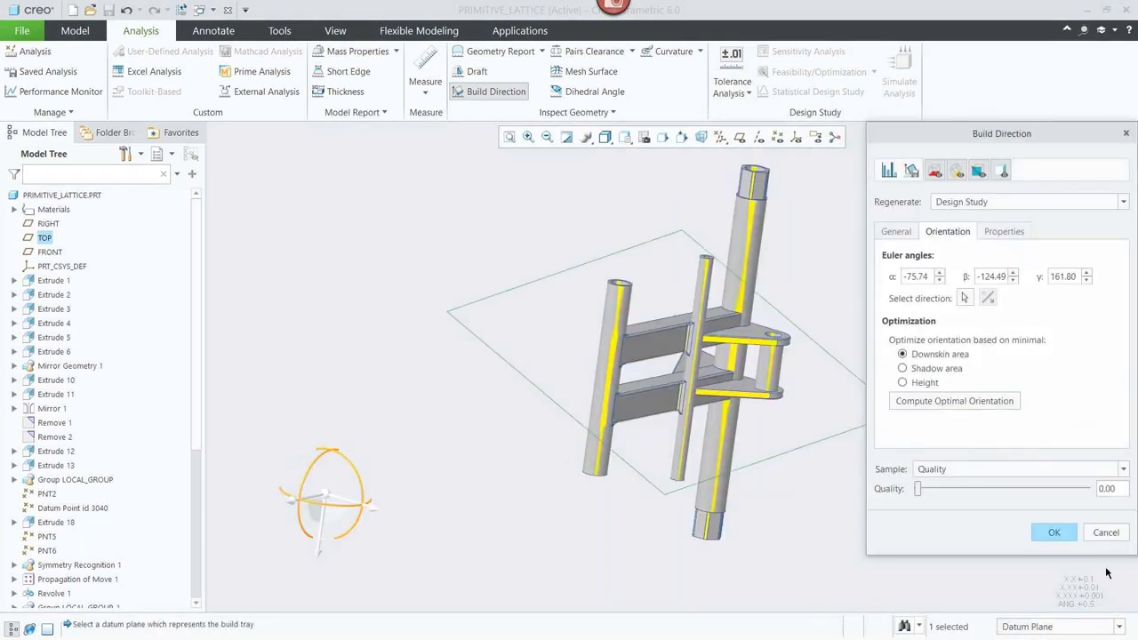
left_click(912, 171)
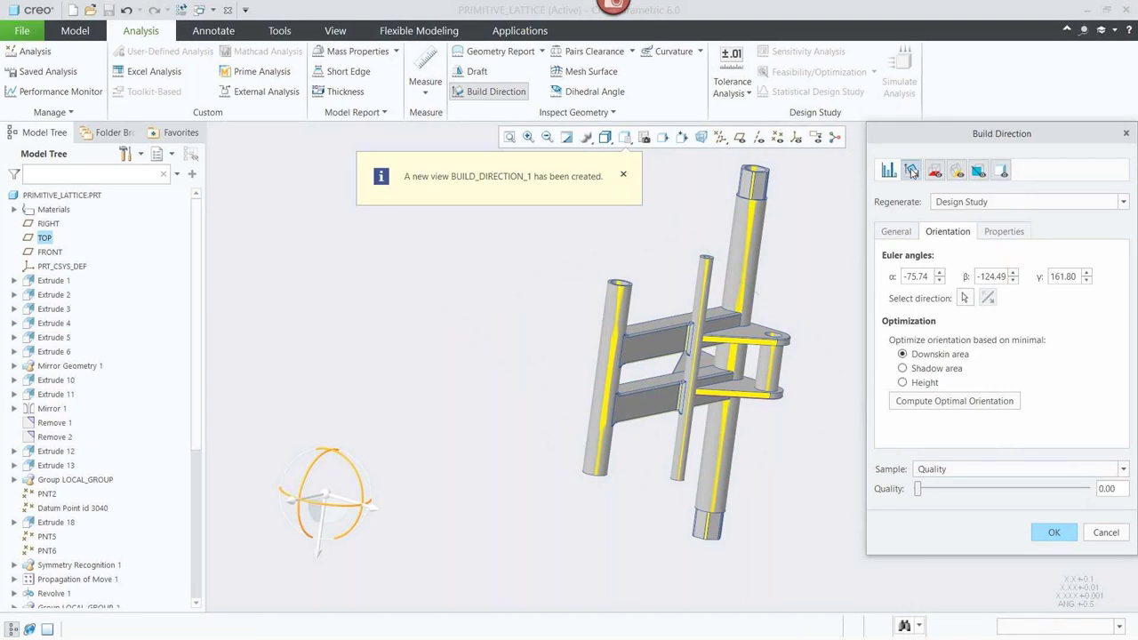
left_click(1054, 531)
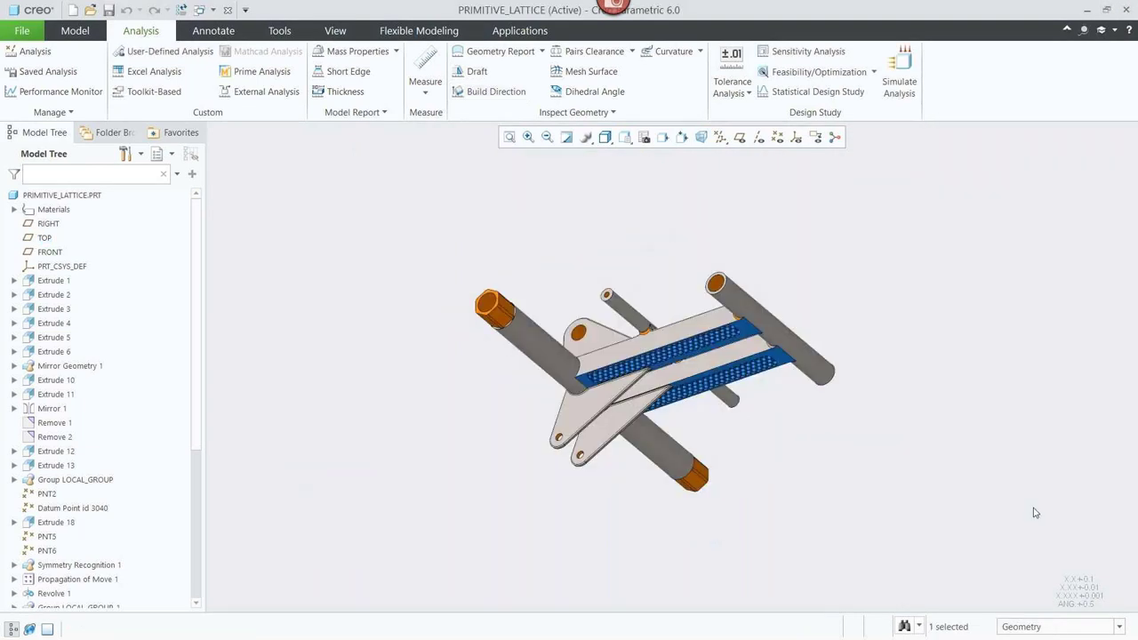
Check the BUILD_DIRECTION_1 saved view, then return to the default orientation
left_click(624, 138)
scroll(774, 200, "down", 2)
left_click(701, 199)
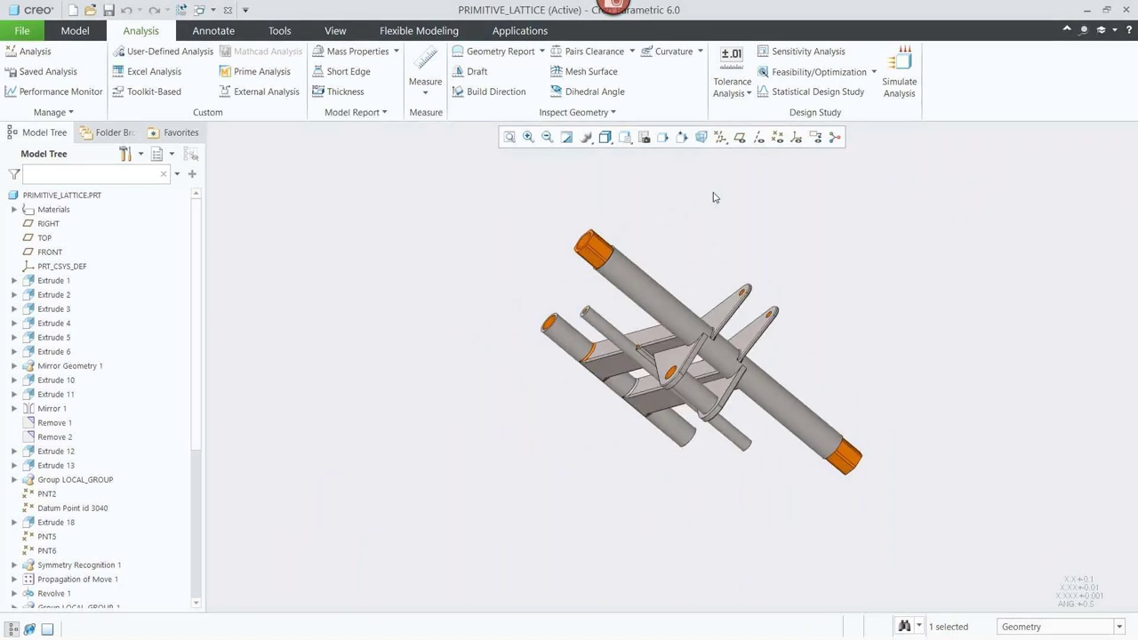
left_click(795, 142)
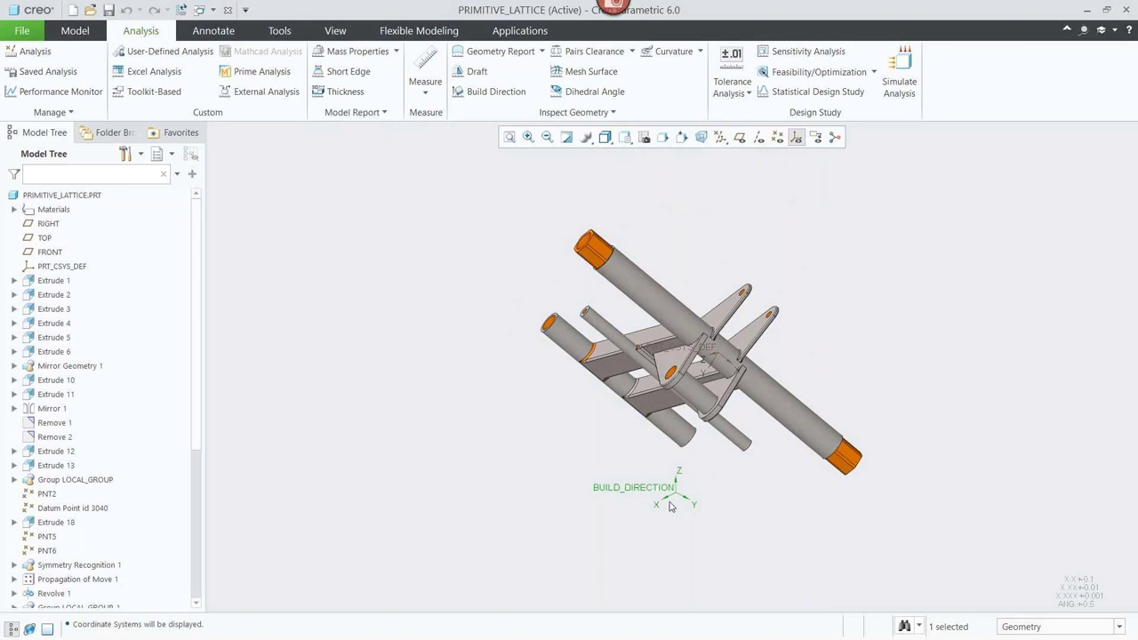
left_click(799, 140)
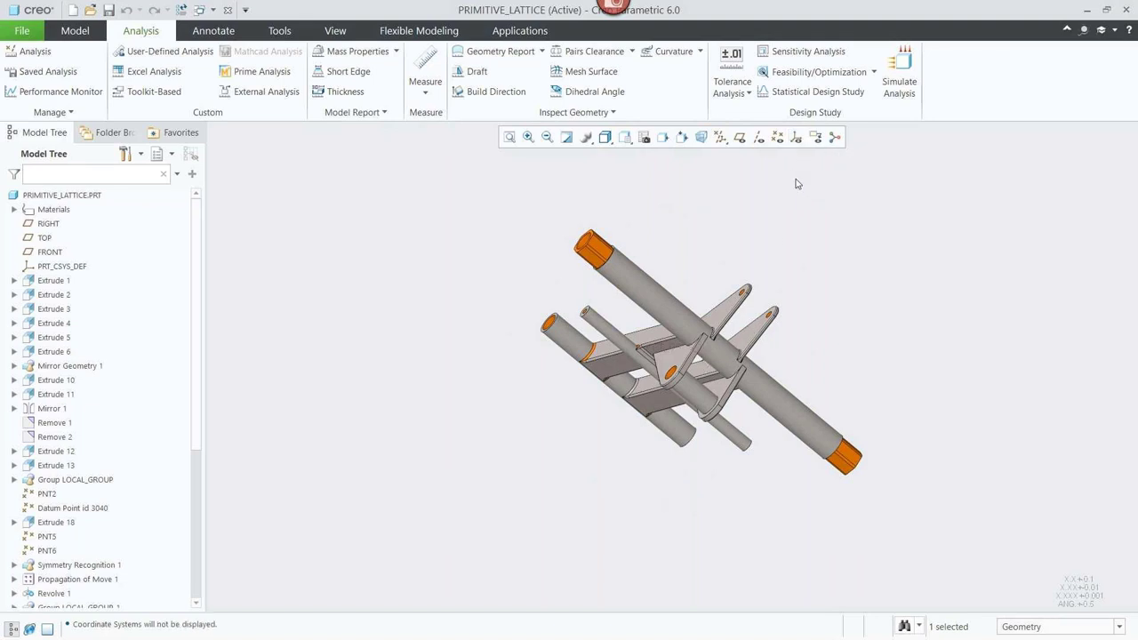
key("ctrl+d")
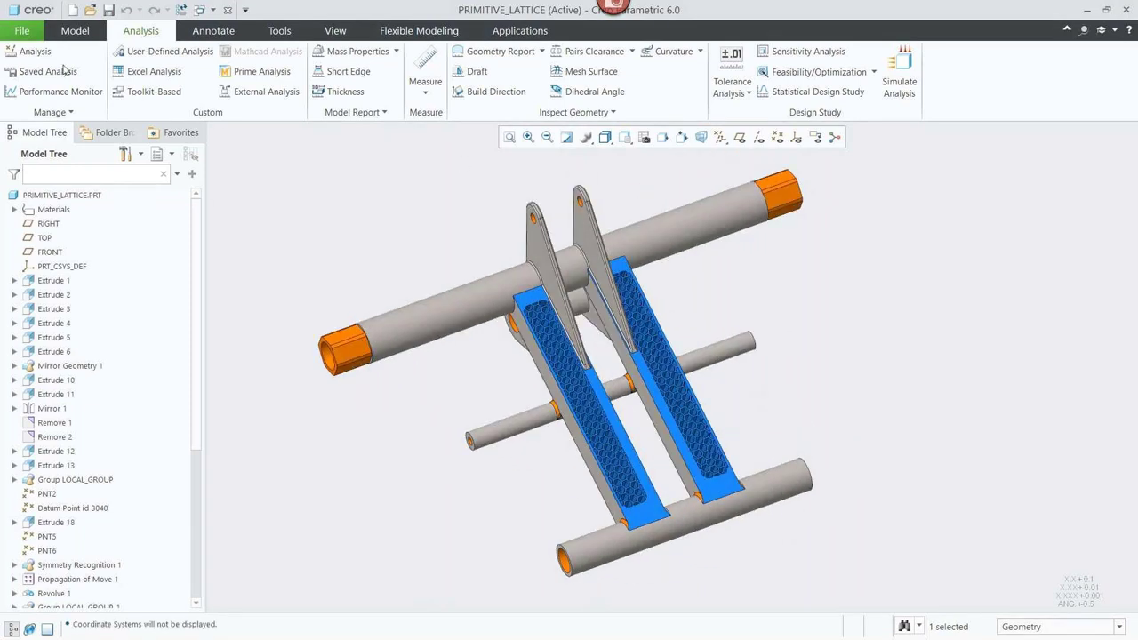
Save a copy of the part as primitive_lattice.3mf in the 3D_Printing folder
left_click(21, 31)
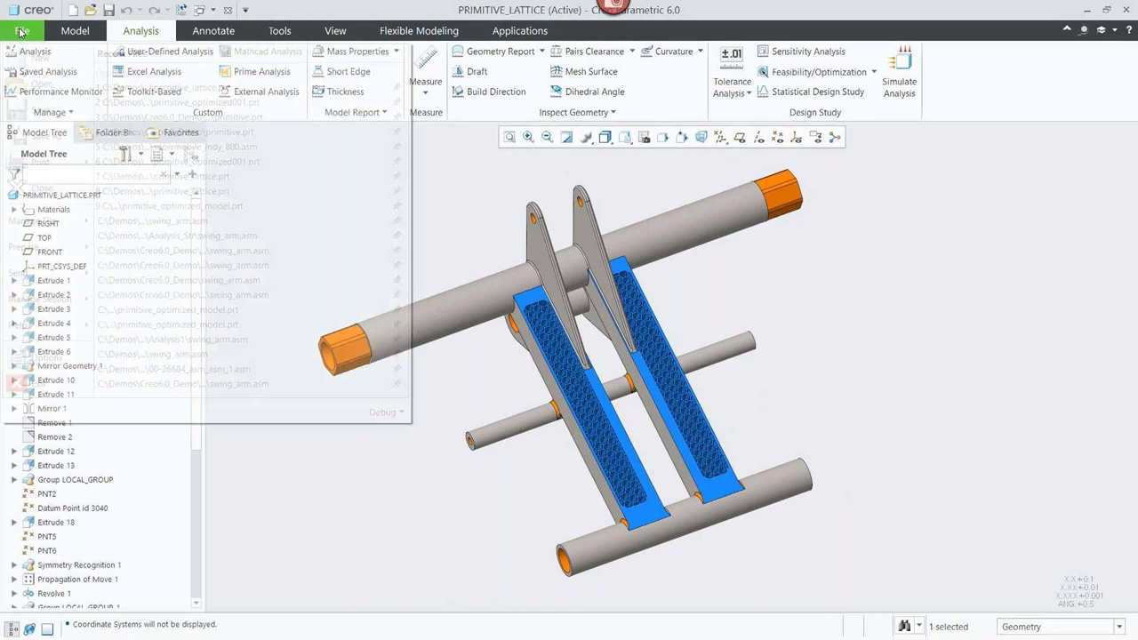
mouse_move(44, 136)
left_click(187, 79)
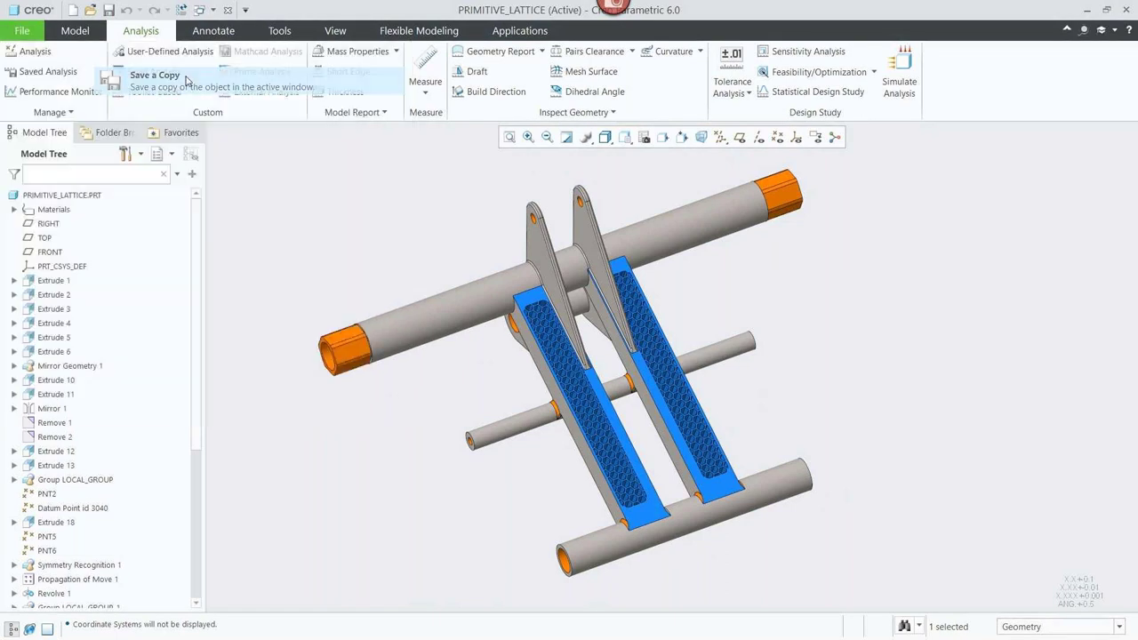
double_click(398, 199)
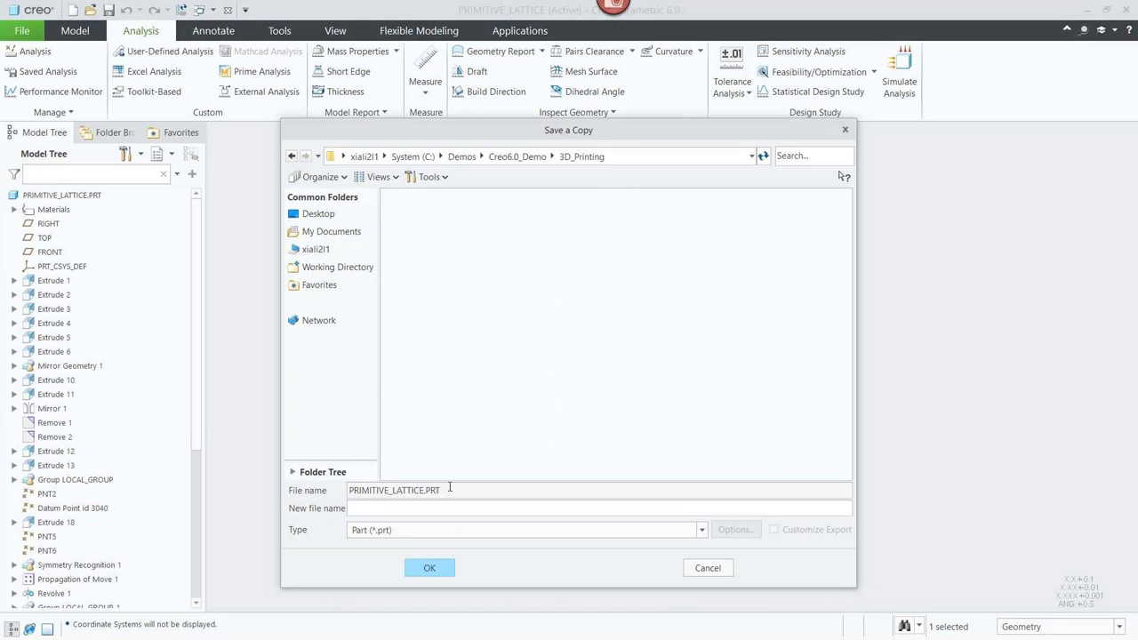
left_click(458, 532)
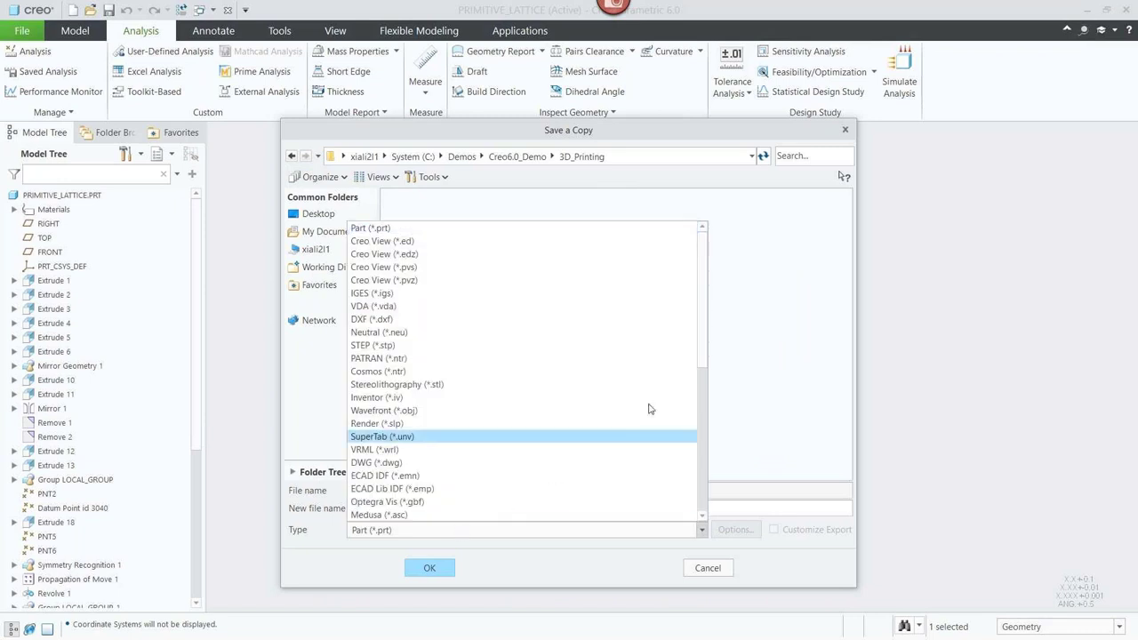
left_click_drag(702, 360, 699, 512)
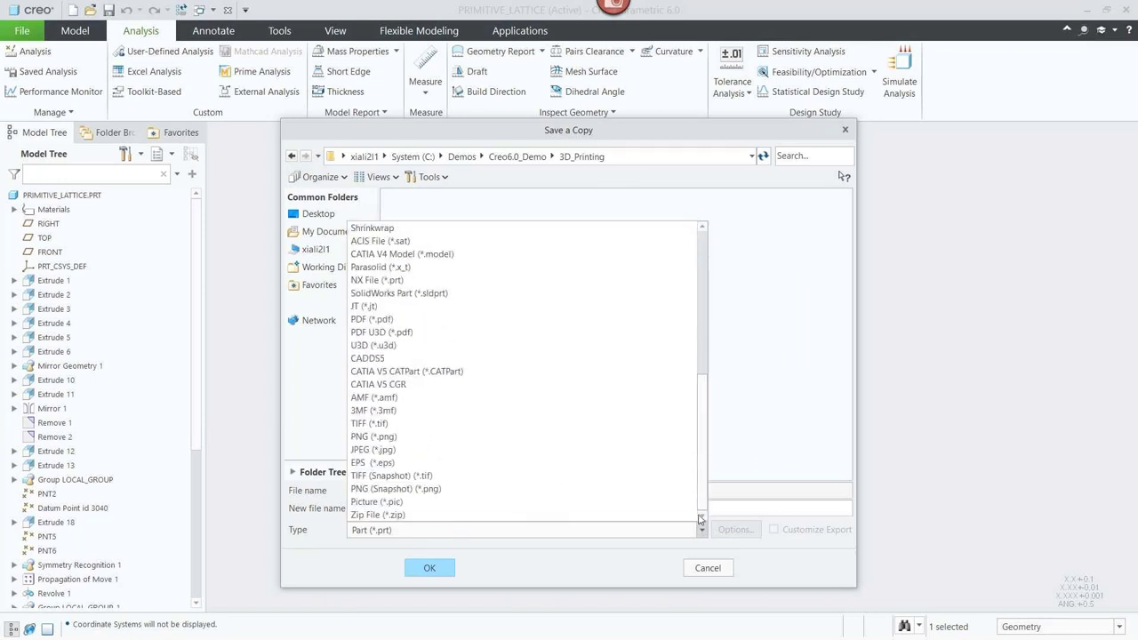
left_click(537, 411)
left_click(429, 568)
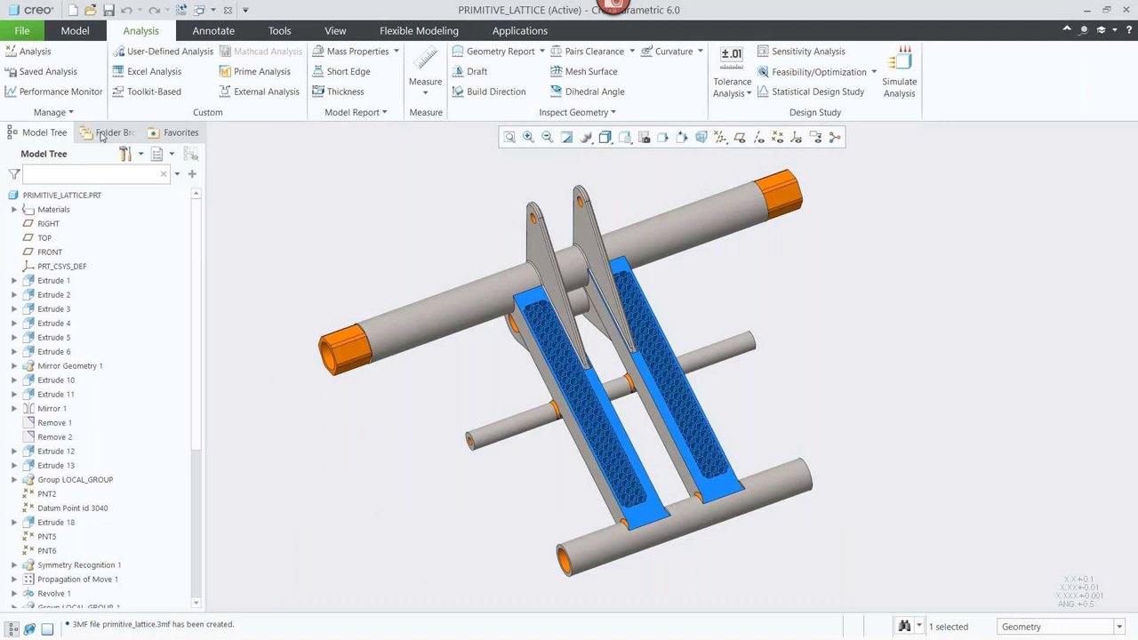
left_click(21, 30)
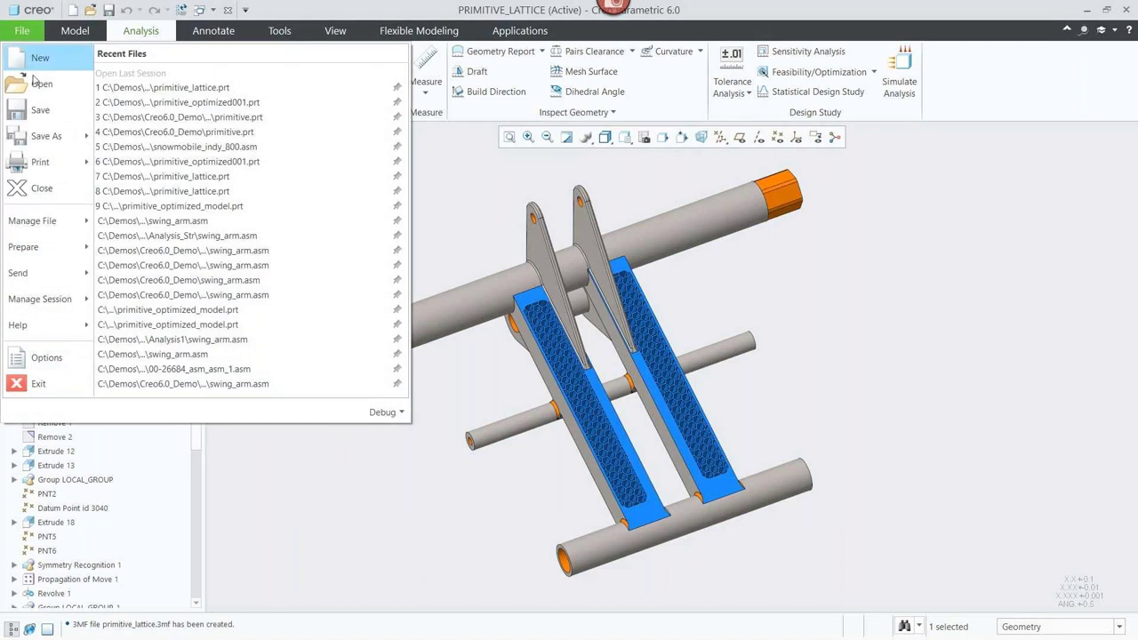
Place the part on a print tray, scale it to 0.5, and orient it to build direction
mouse_move(41, 162)
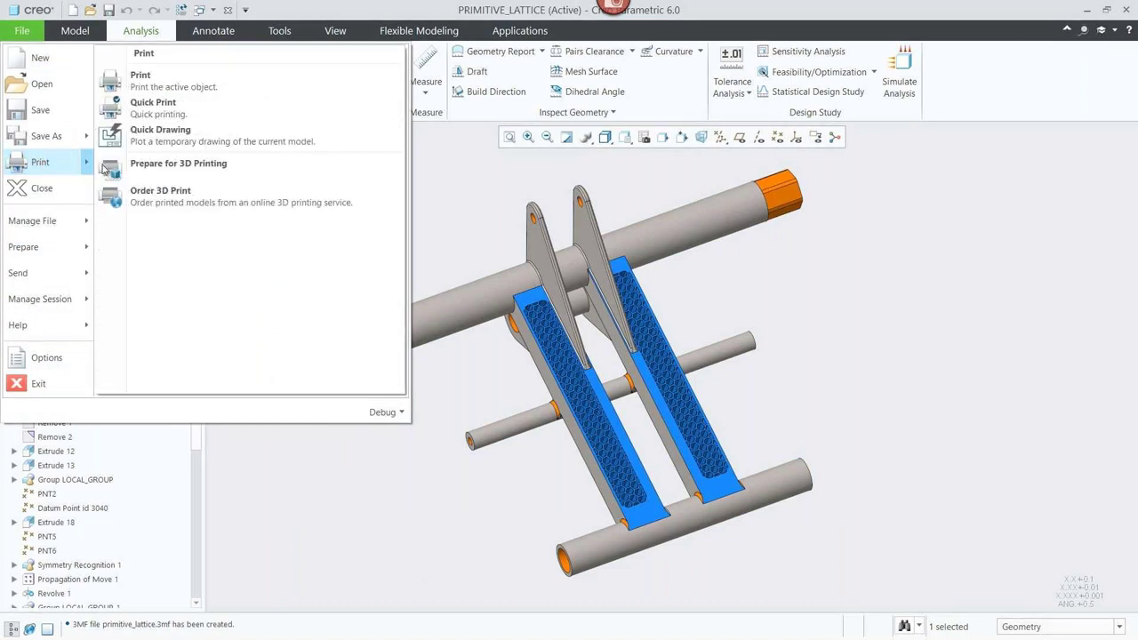
left_click(142, 164)
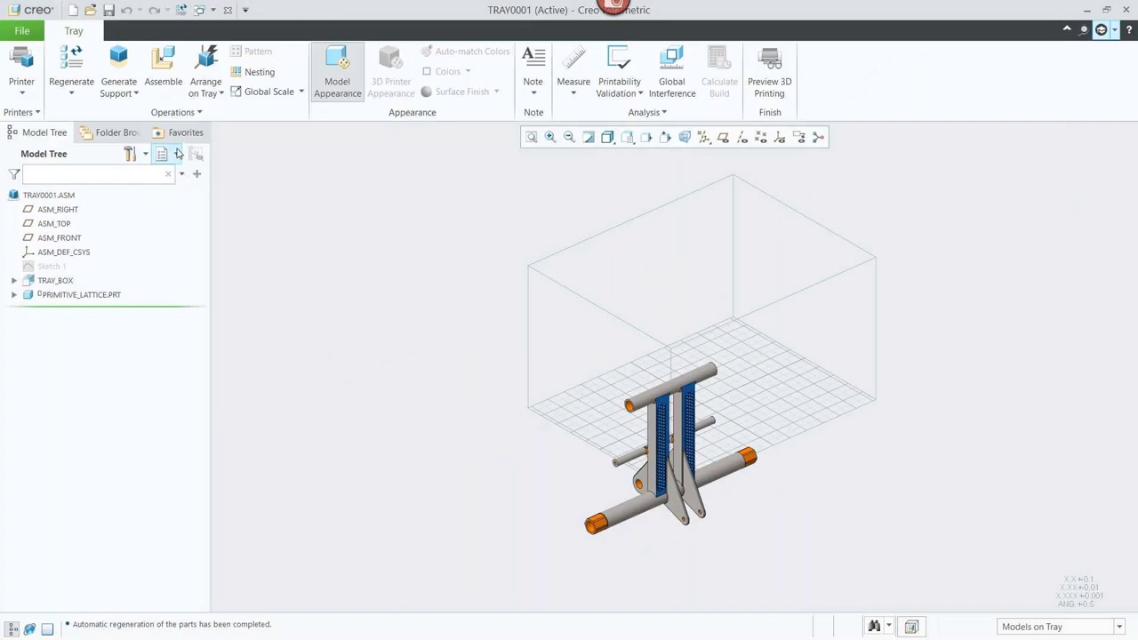
left_click(300, 91)
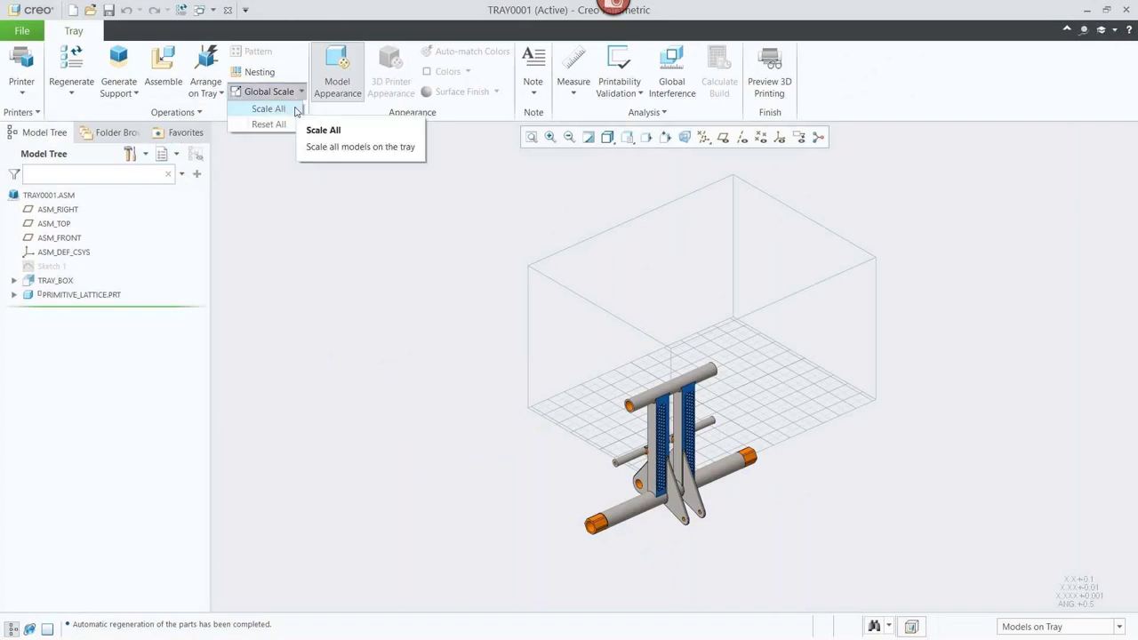
left_click(269, 108)
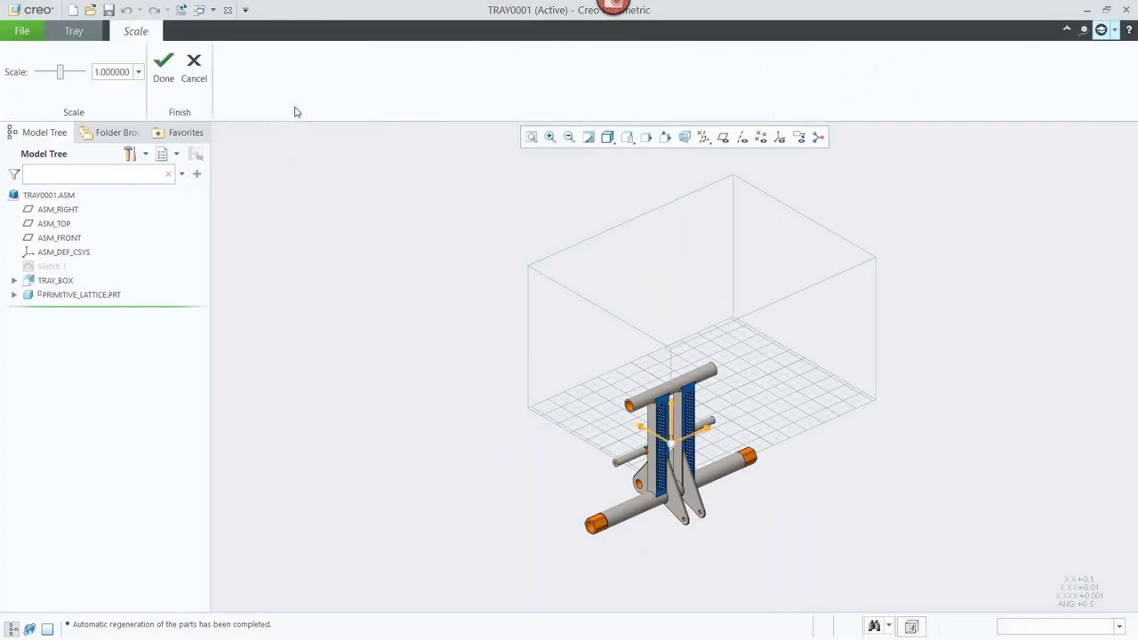
double_click(128, 73)
type("0.5")
key("Return")
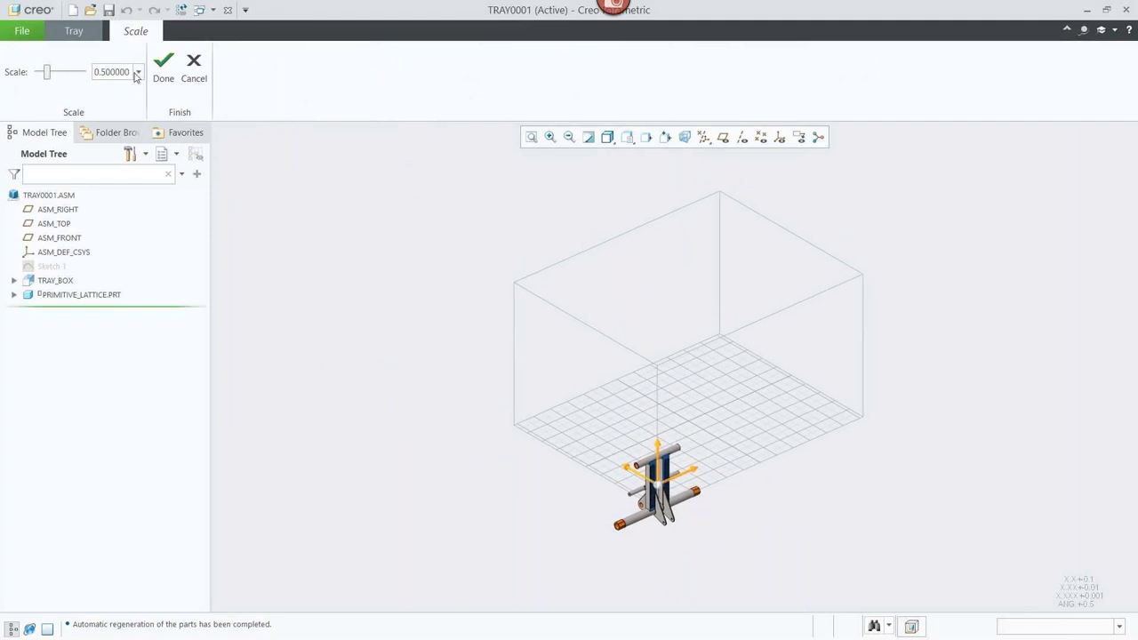
left_click(162, 71)
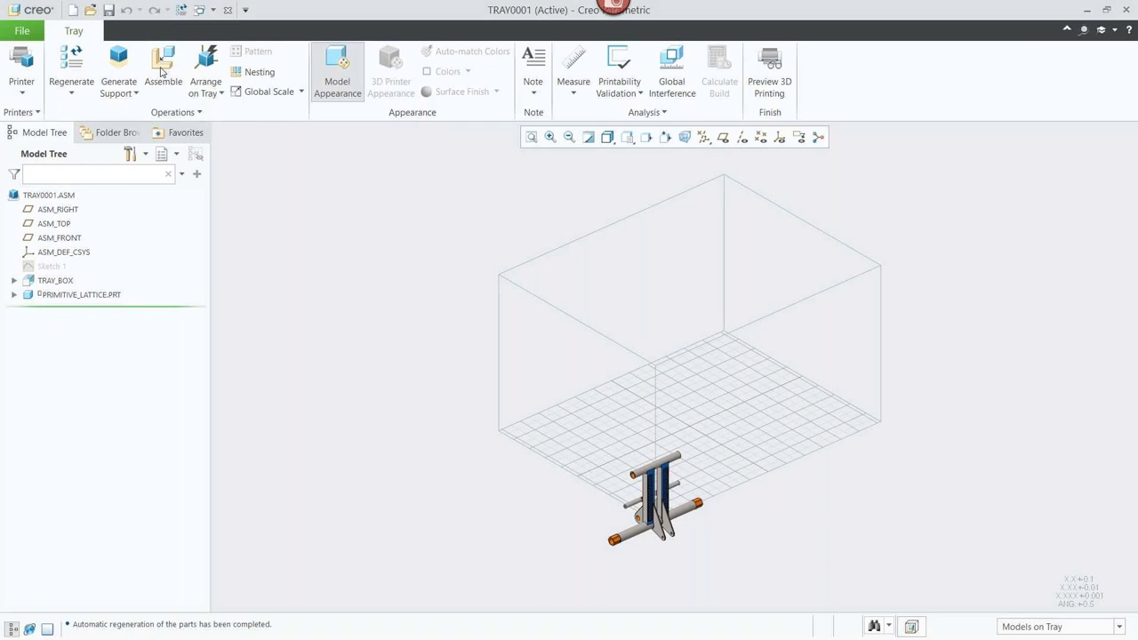
left_click(205, 88)
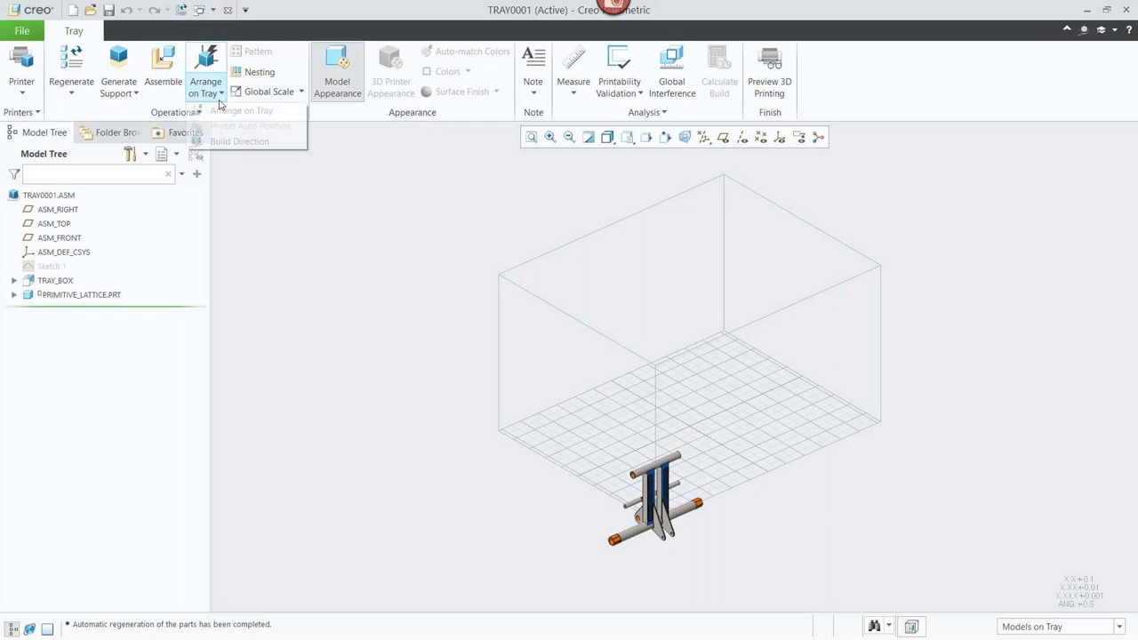
left_click(233, 147)
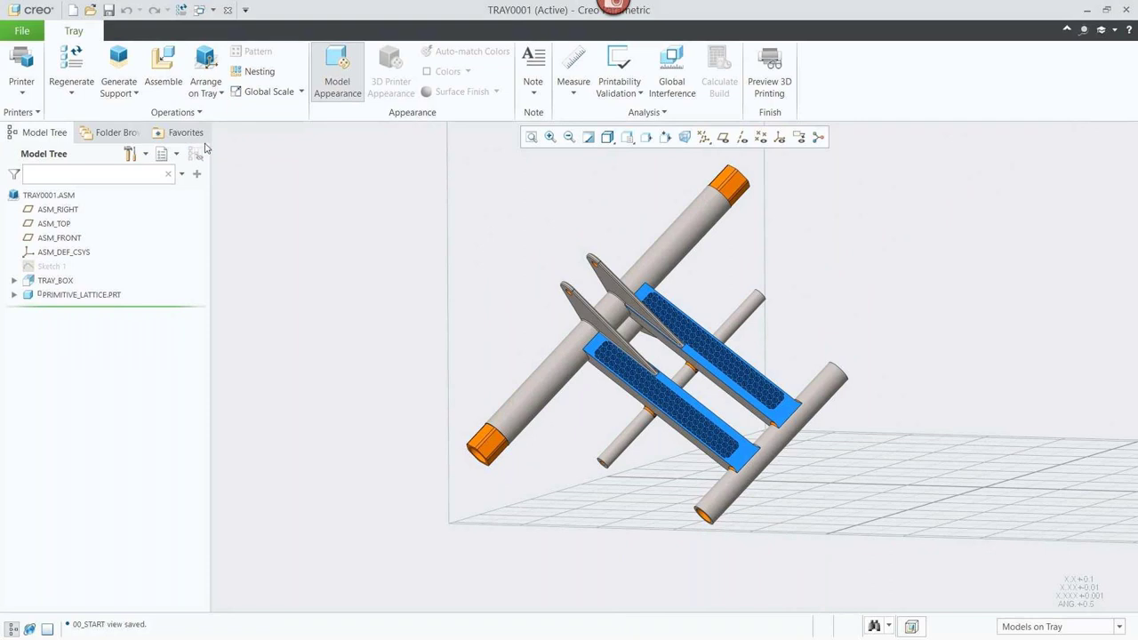
Copy the Default support profile with a 30° self-supporting angle and generate supports
left_click(138, 96)
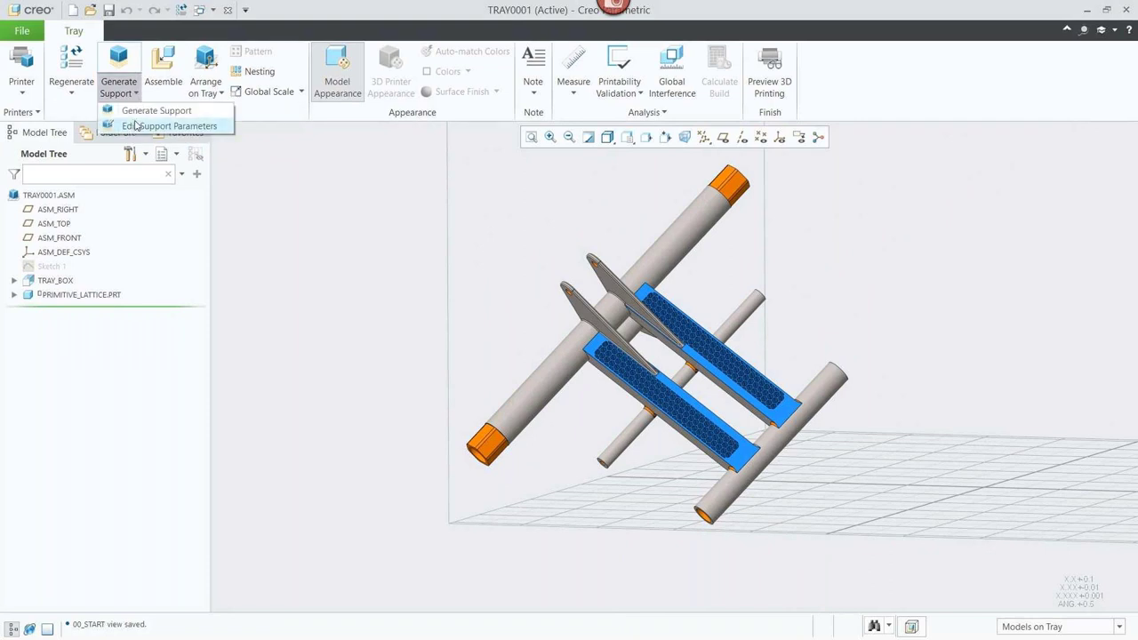
left_click(136, 126)
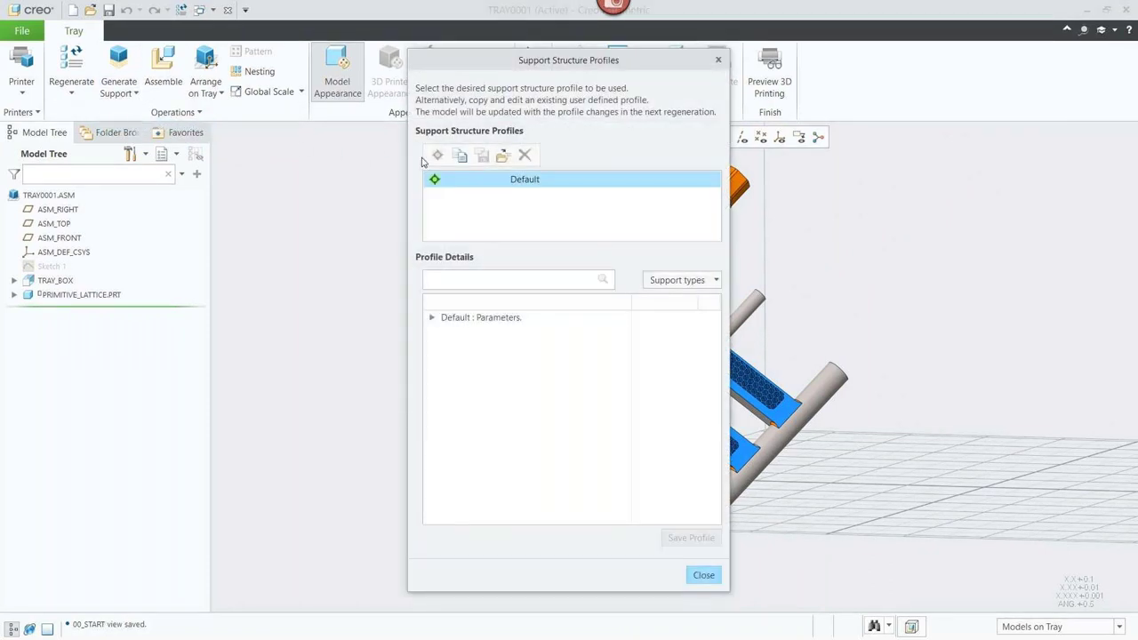
left_click(455, 158)
left_click(438, 156)
left_click(432, 318)
left_click(447, 330)
left_click(651, 344)
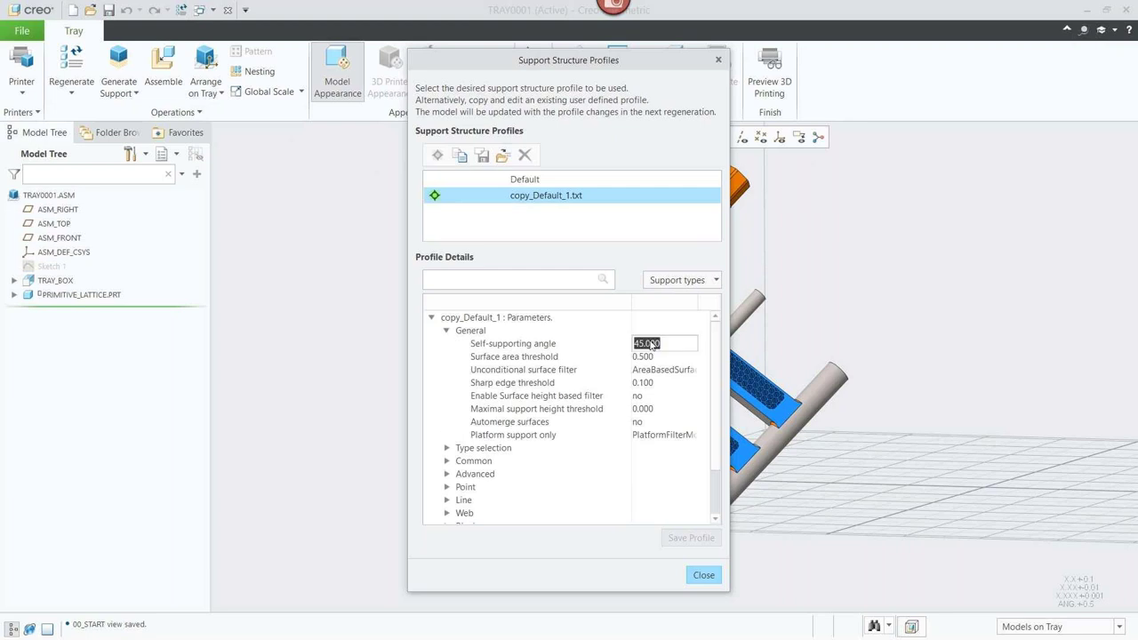
type("30")
key("Return")
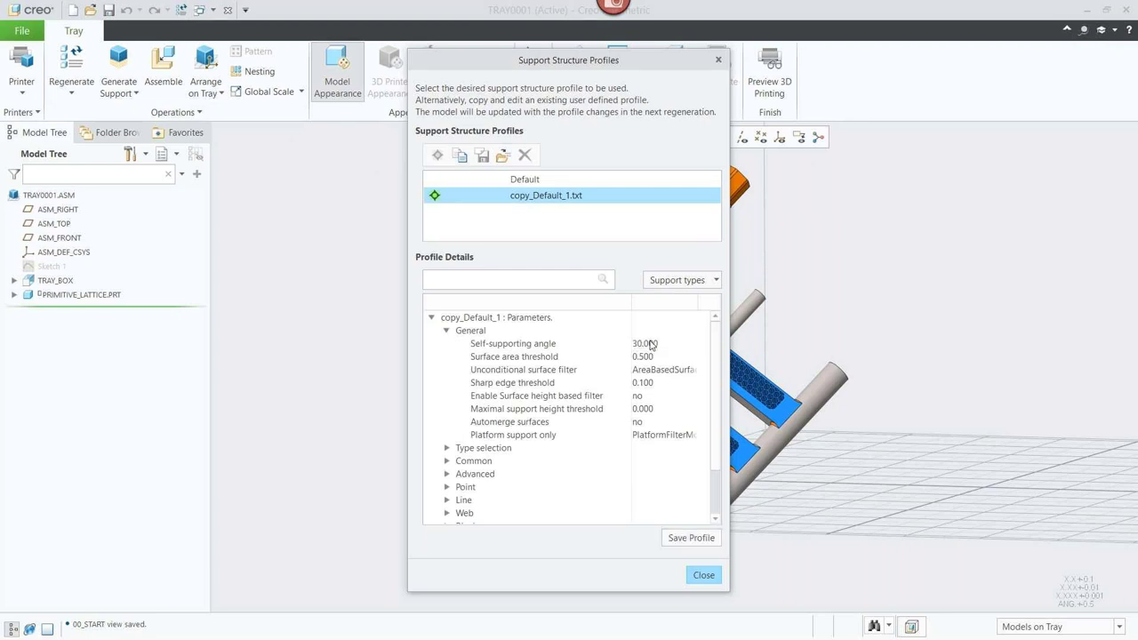
left_click(680, 538)
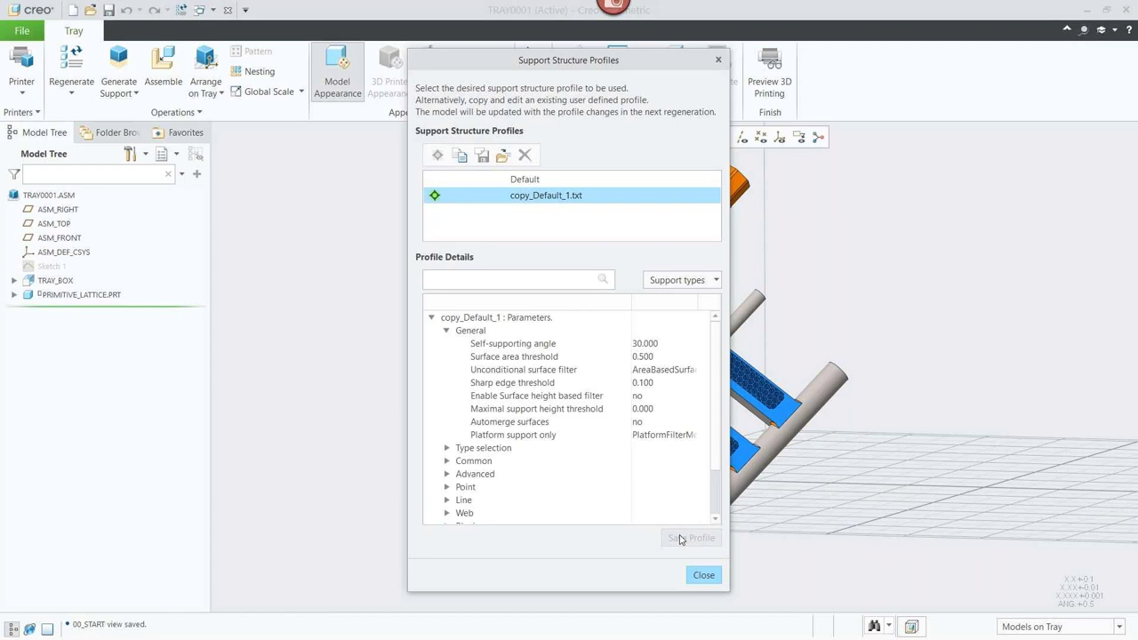
left_click(706, 577)
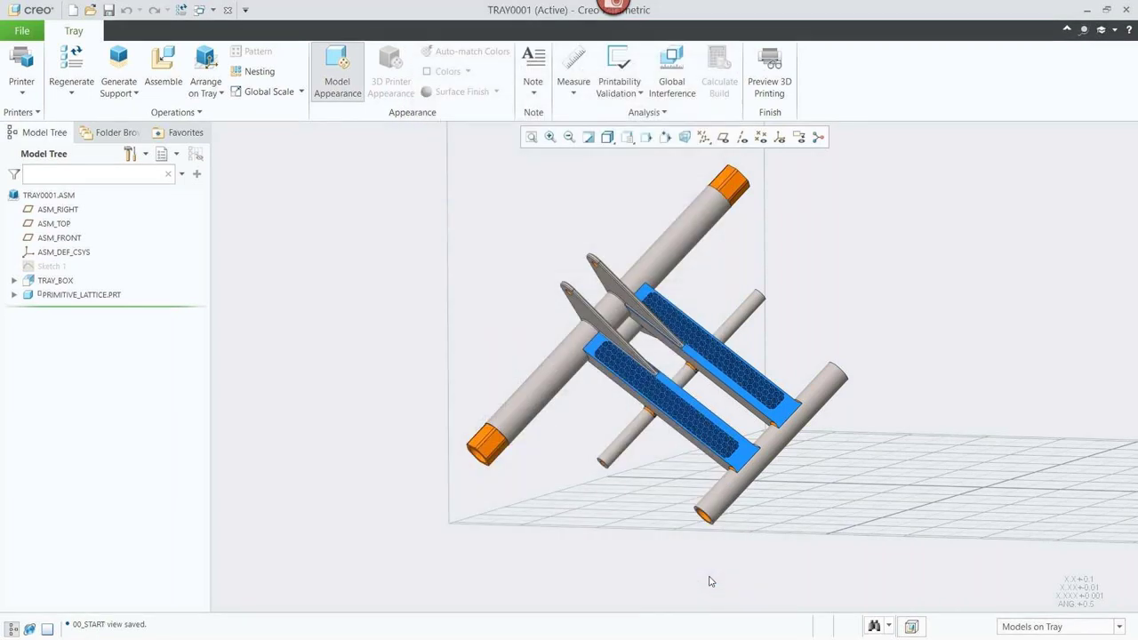
left_click(122, 69)
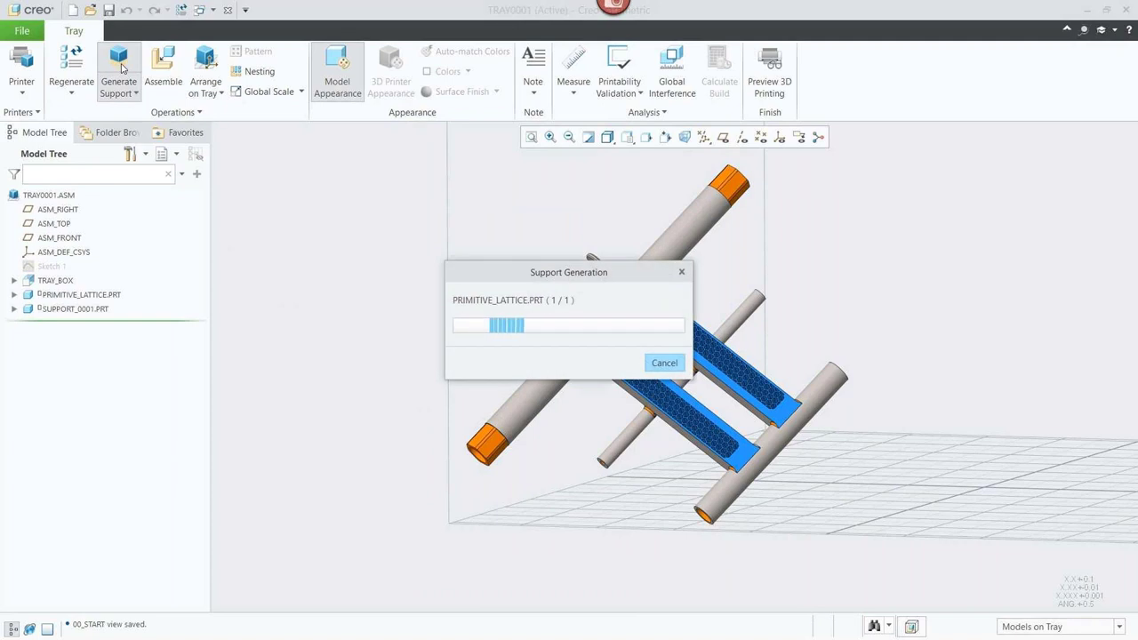
Target the Windows 10 3D printer, regenerate the tray, and preview the print
left_click(29, 98)
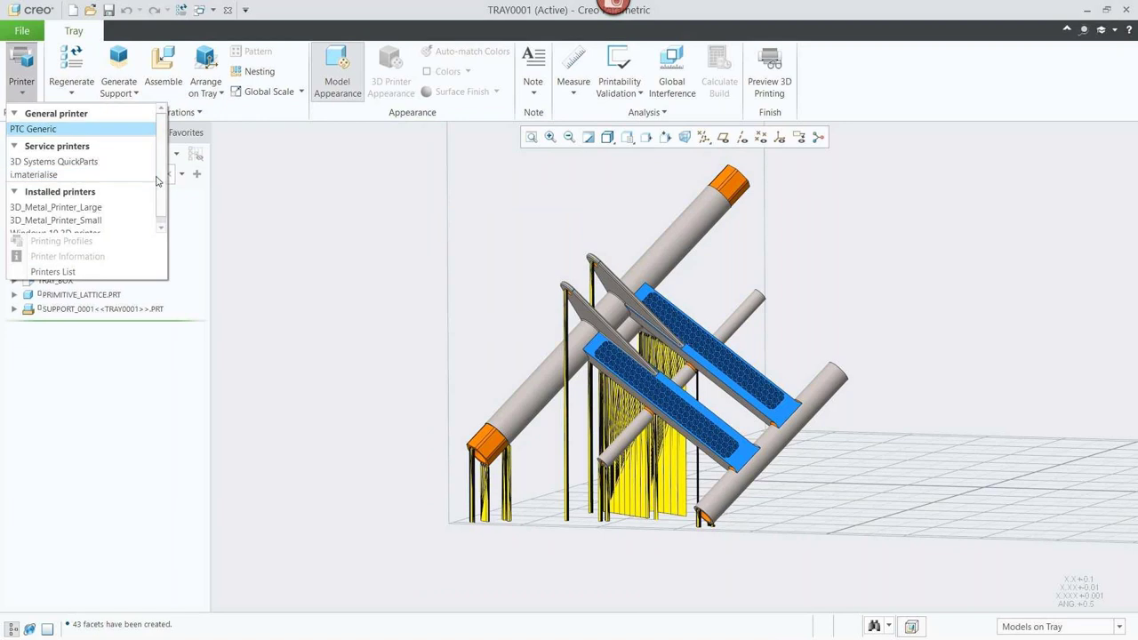
scroll(158, 181, "down", 1)
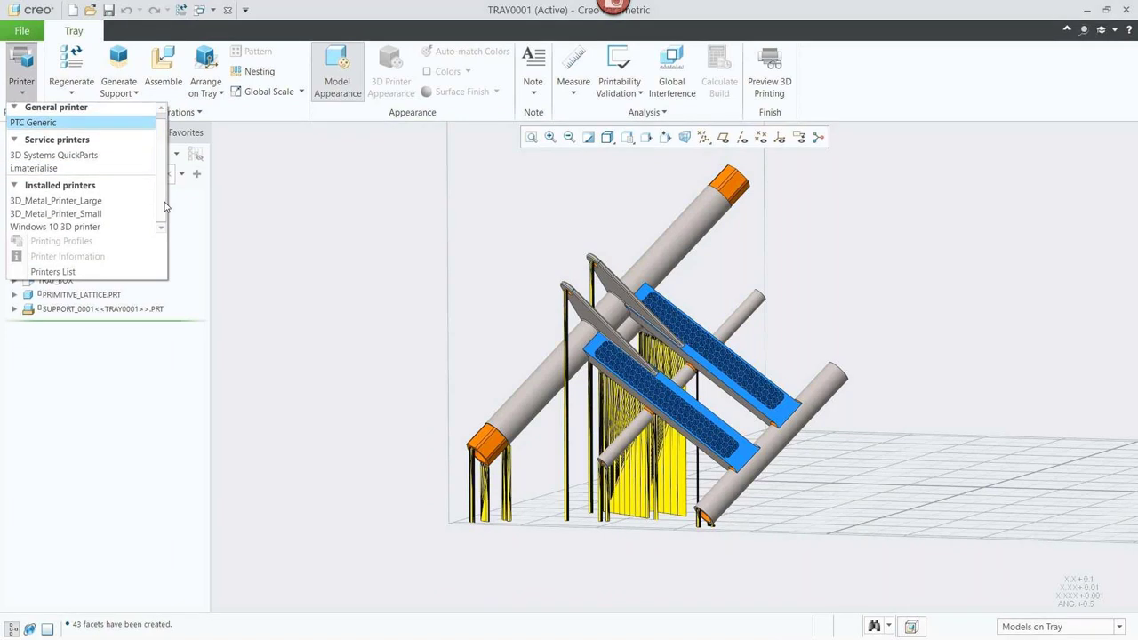
left_click(89, 228)
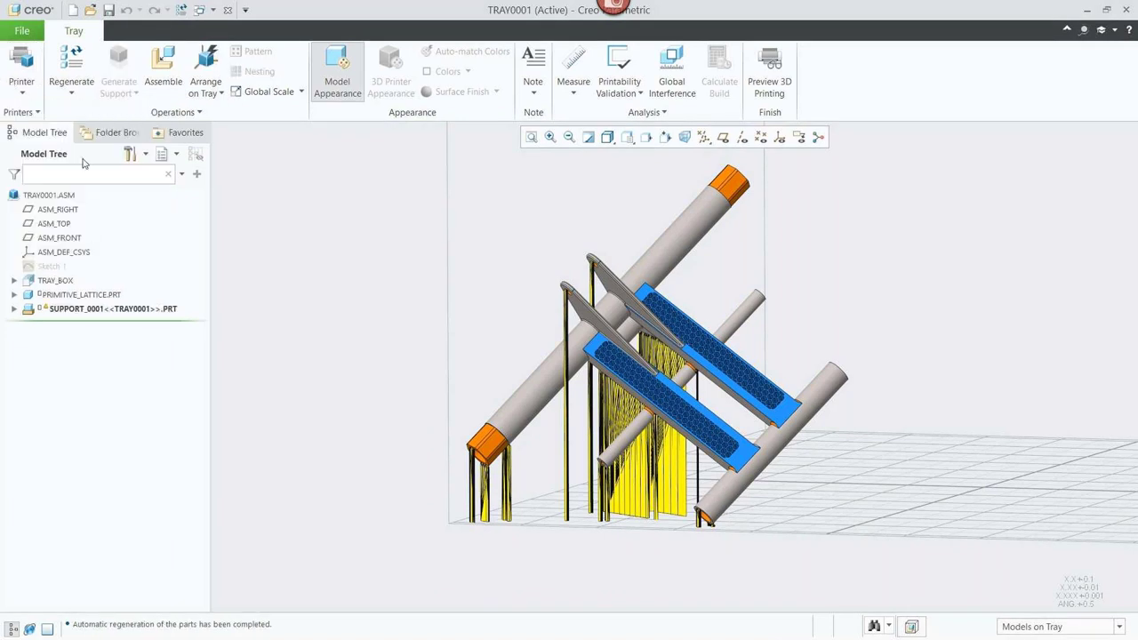
left_click(69, 63)
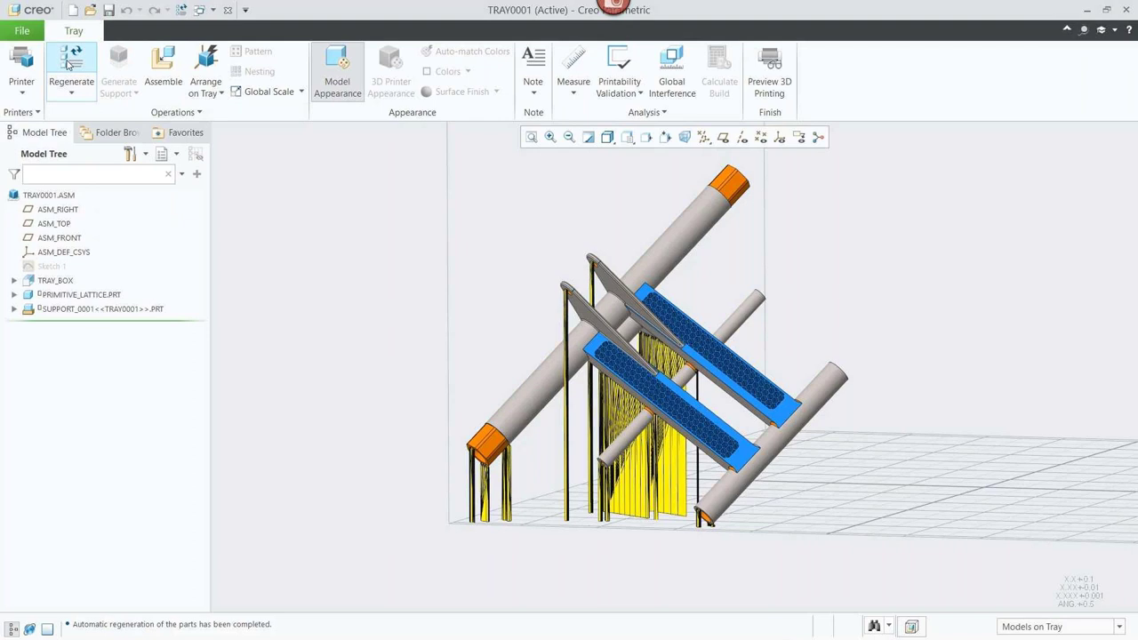
left_click(768, 64)
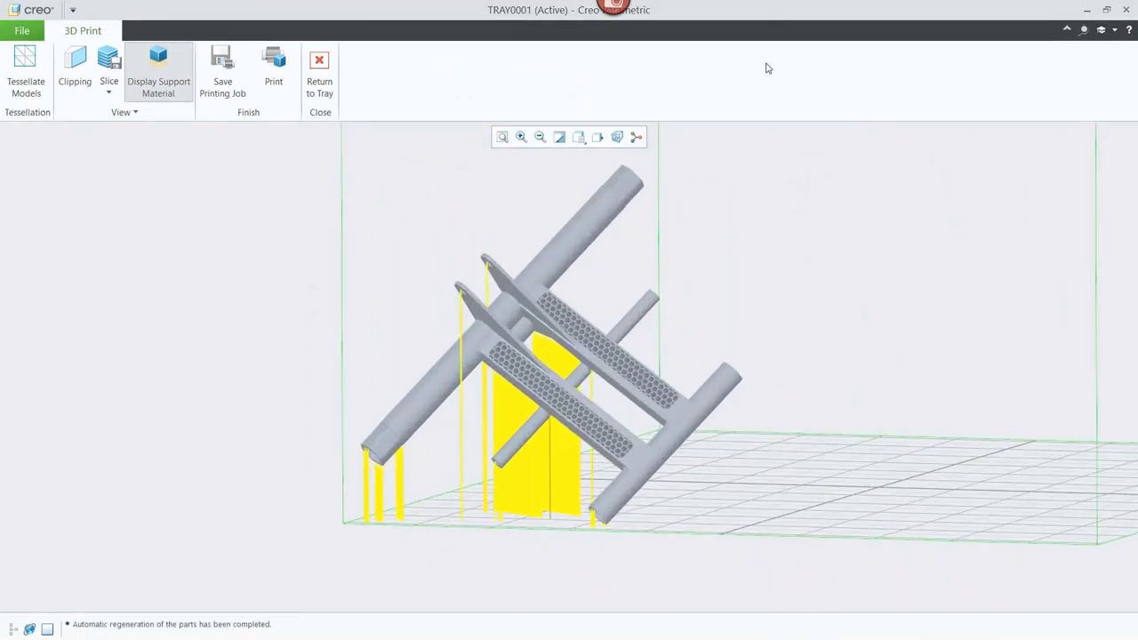
Slice the model and supports into tray0001.cli, then show the 1144-slice display
left_click(108, 89)
left_click(113, 111)
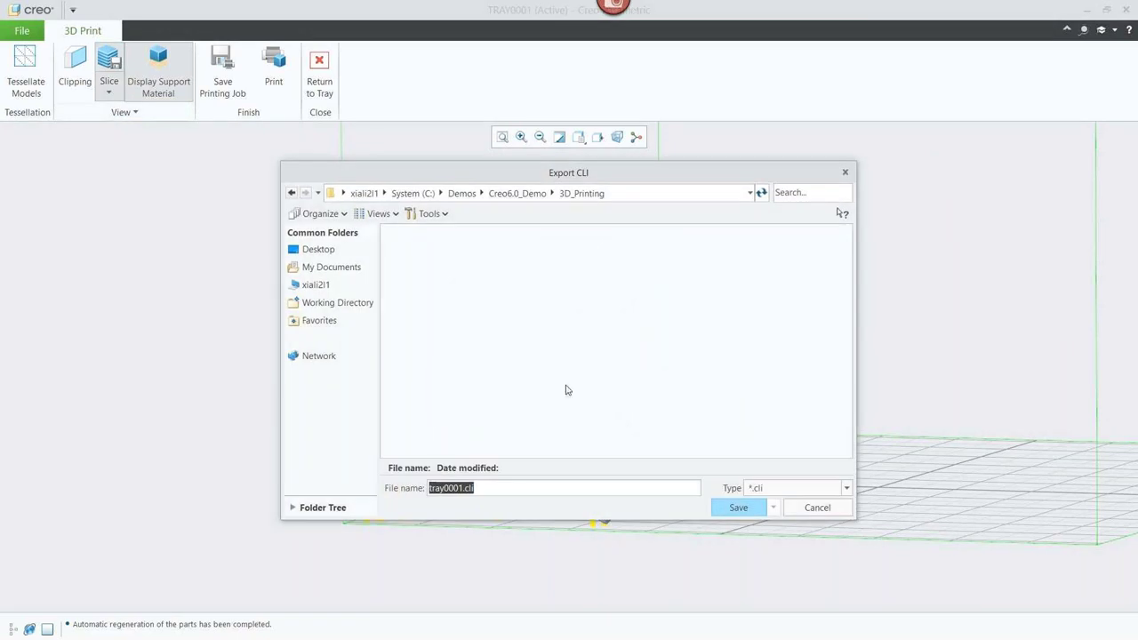
left_click(731, 505)
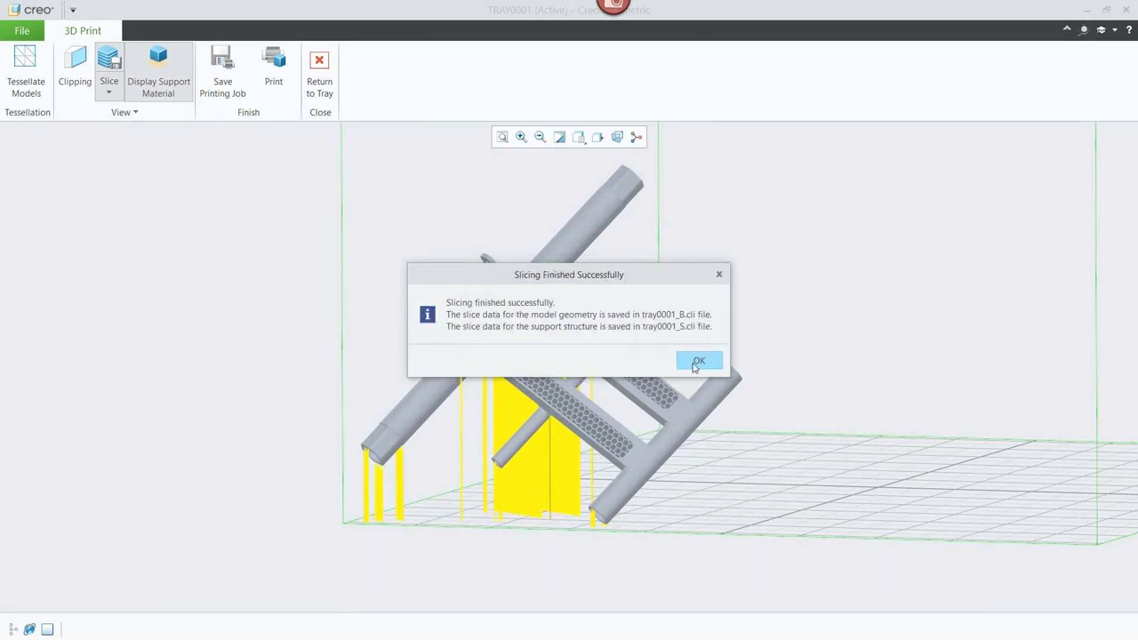
left_click(698, 361)
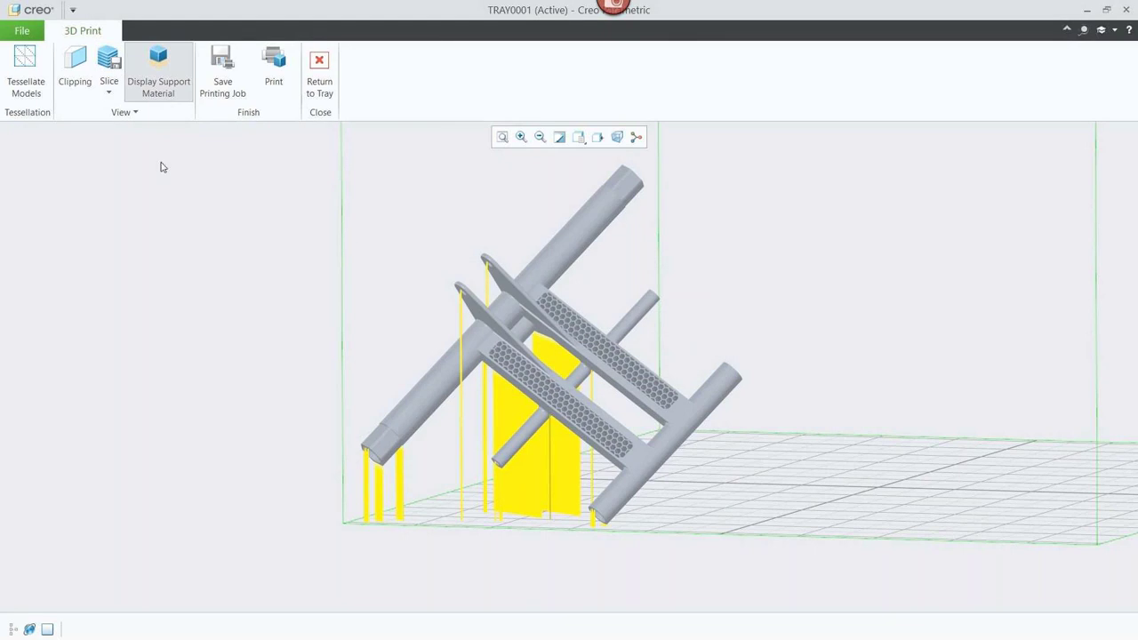
left_click(109, 92)
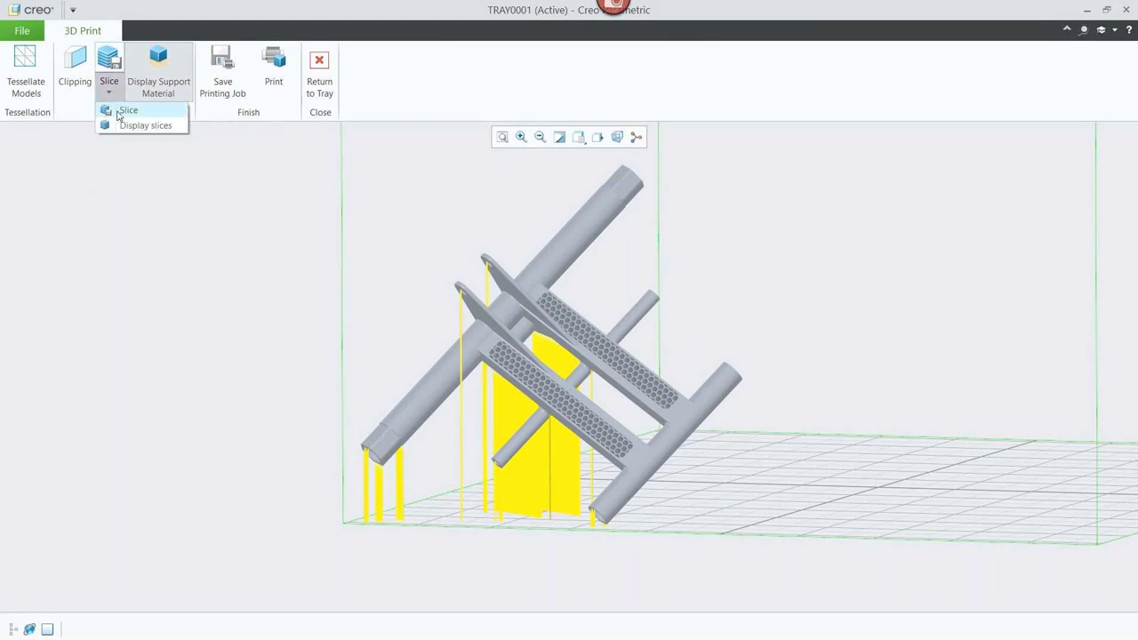
left_click(122, 125)
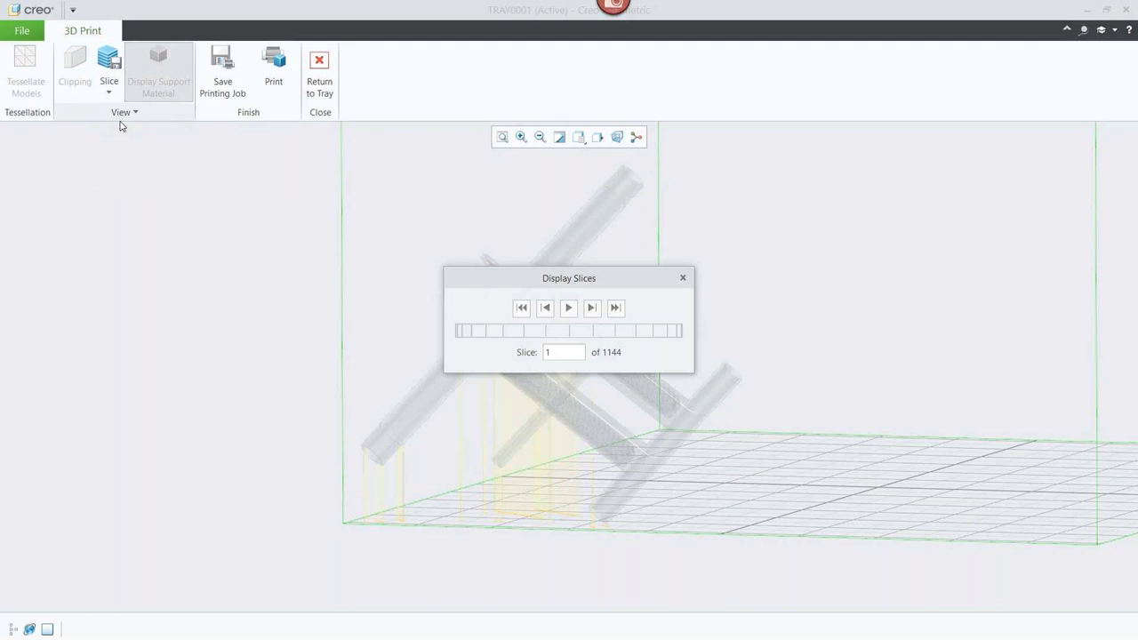
Play through all 1144 build slices in the Display Slices viewer, then close it
left_click_drag(464, 281, 806, 288)
left_click(907, 316)
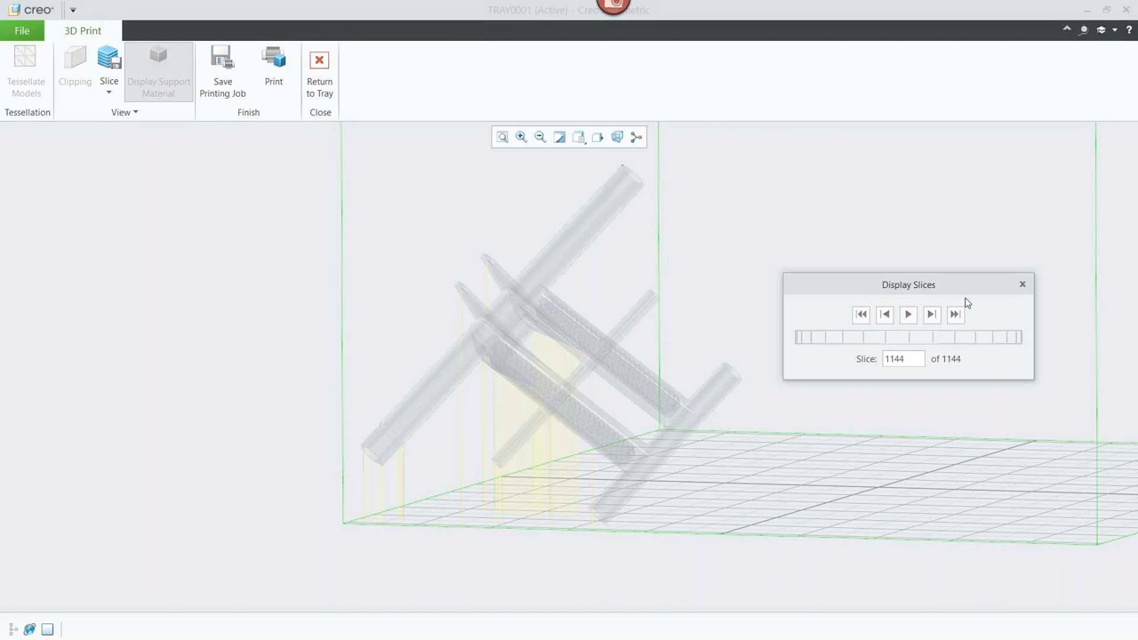
left_click(1023, 285)
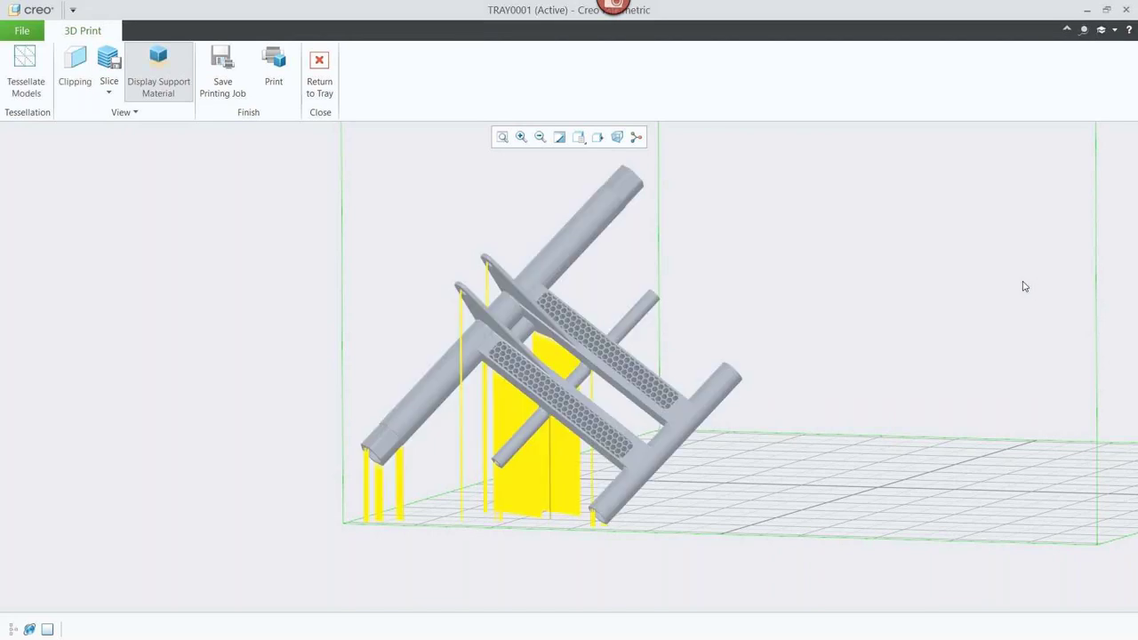
Save the printing job as TRAY0001_1.3mf in the 3D_Printing folder
left_click(222, 82)
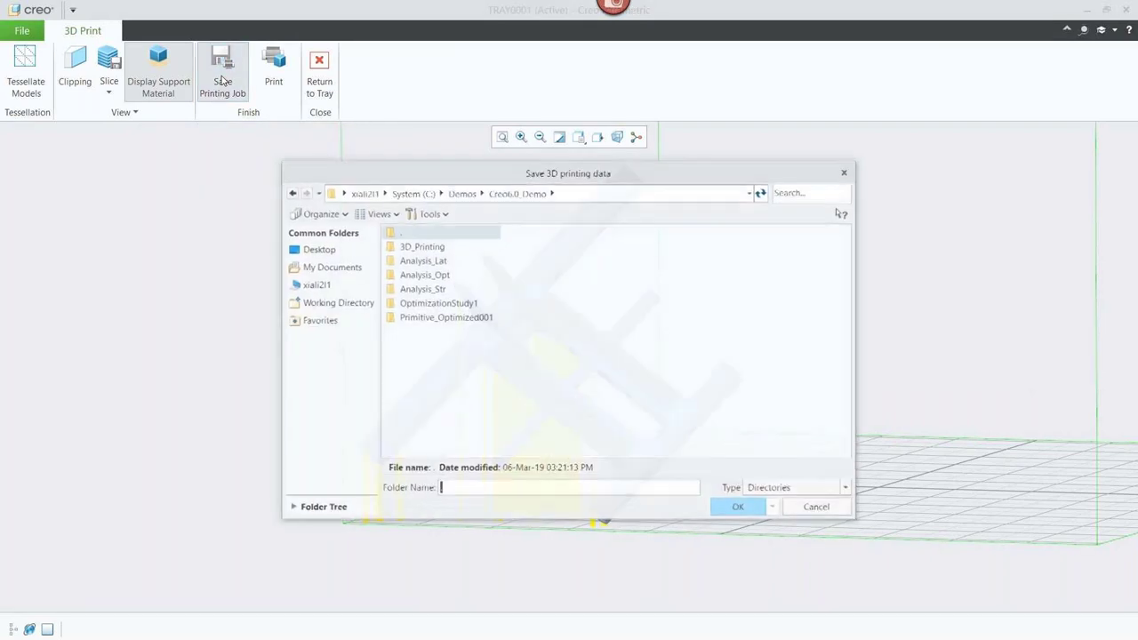
double_click(405, 249)
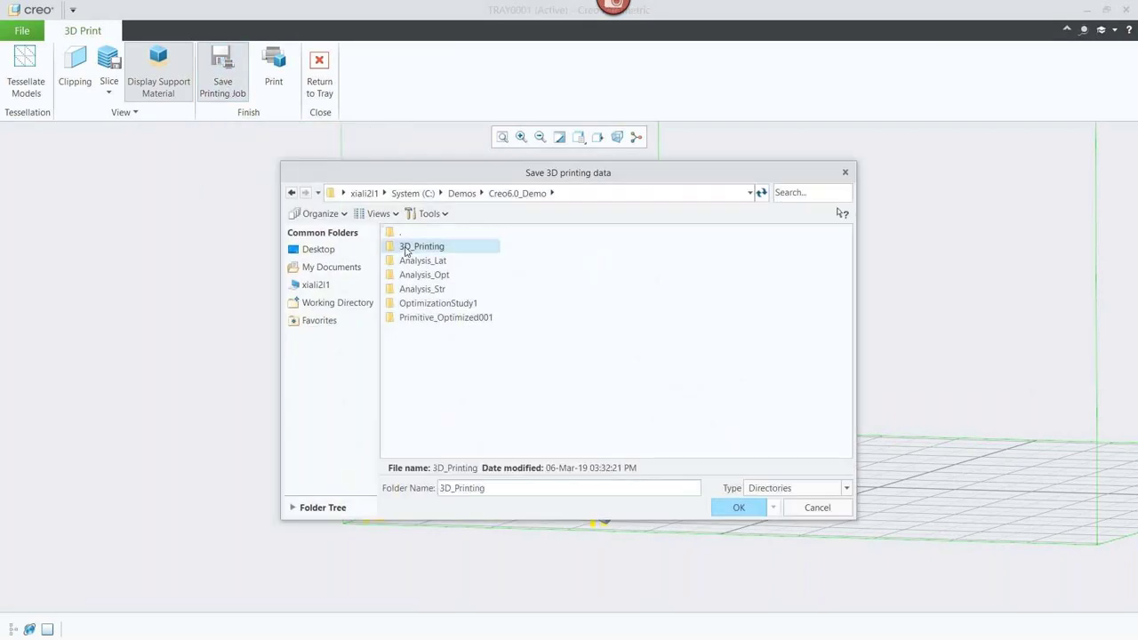
left_click(734, 506)
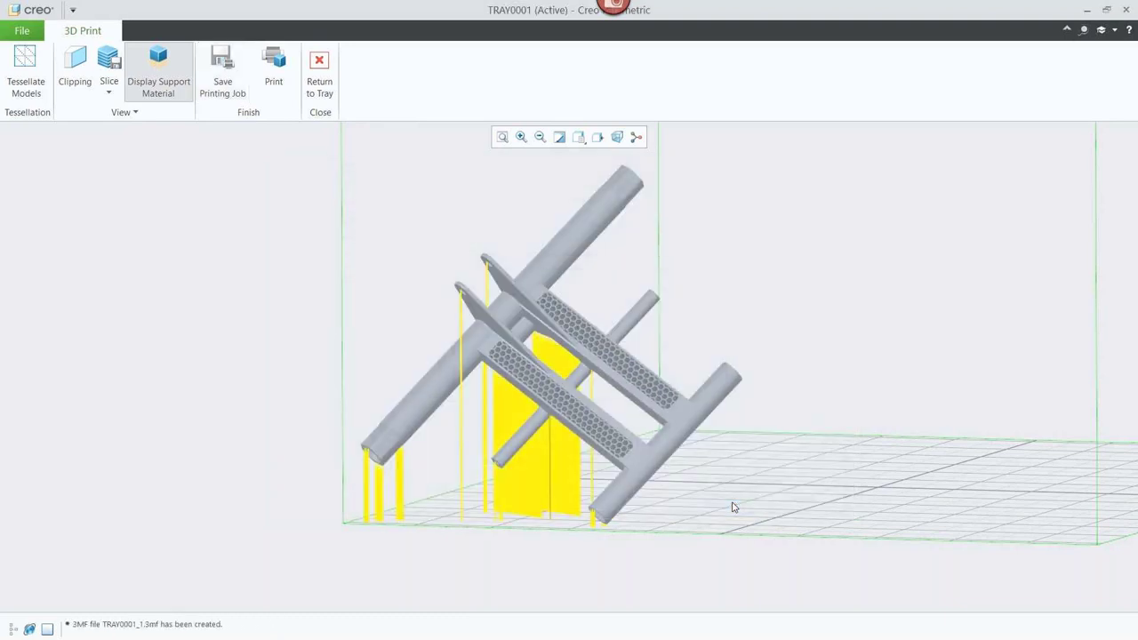
key("alt+Tab")
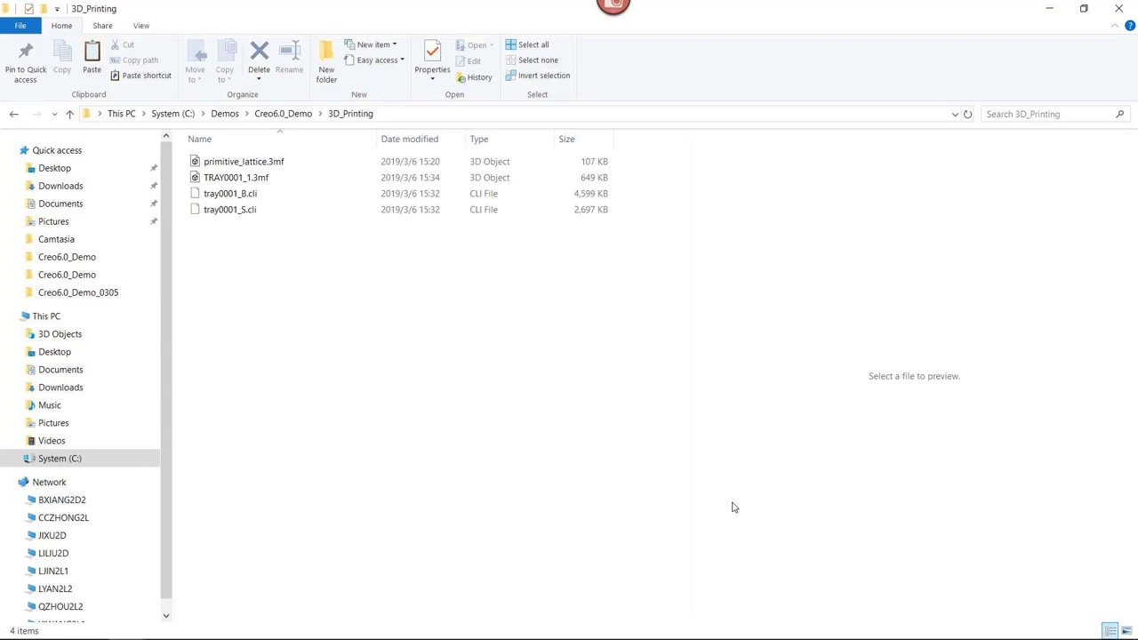
Preview primitive_lattice.3mf in 3D_Printing, then return to the Creo Annual Release Cadence slide
left_click(257, 162)
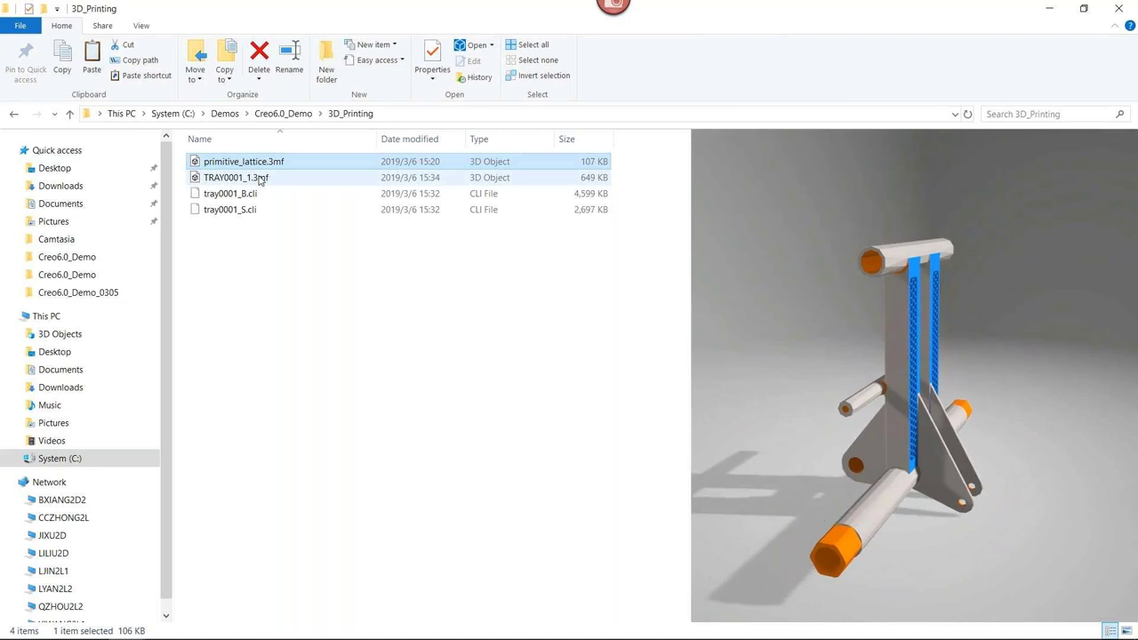
key("Escape")
key("alt+Tab")
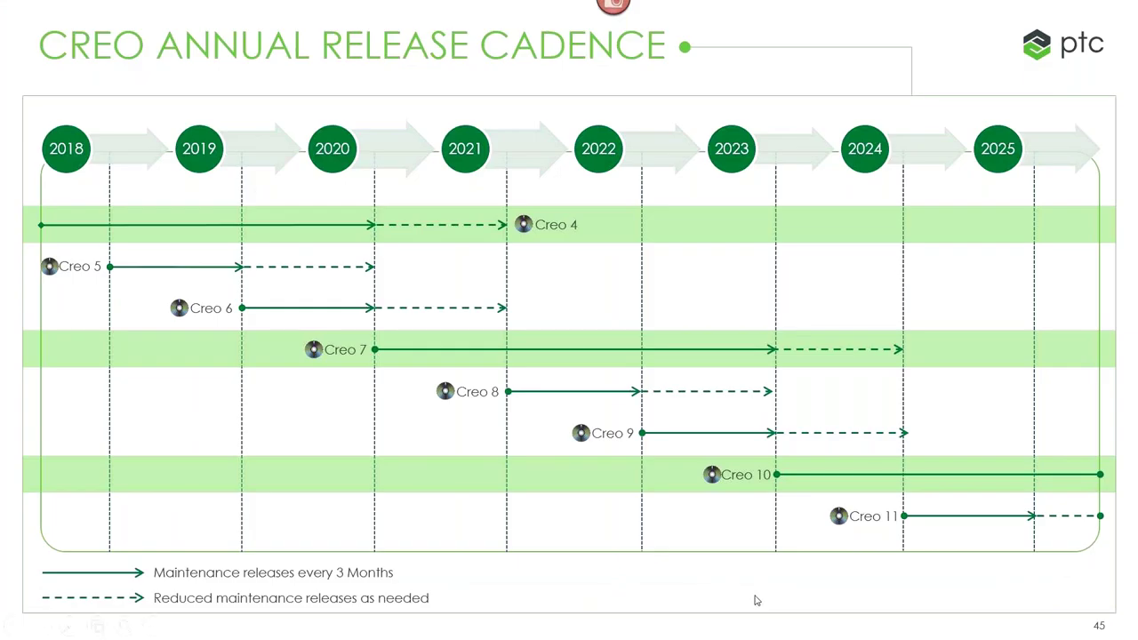